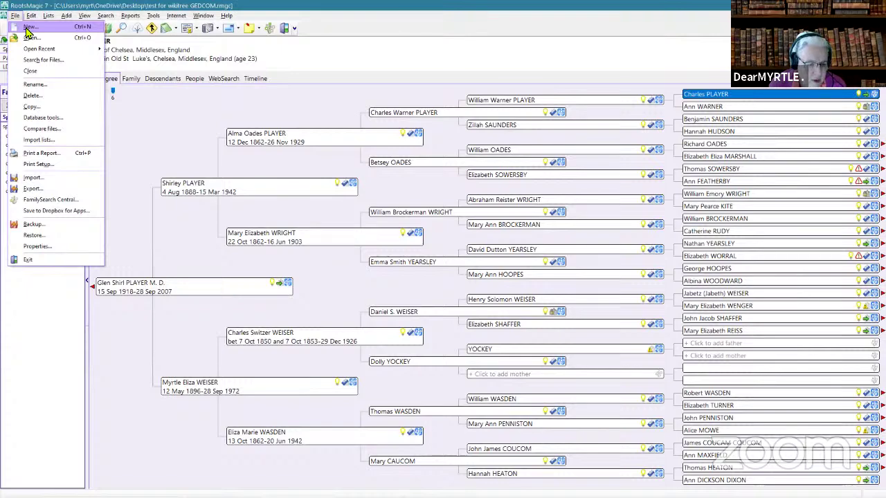
- Begin a new family file and enter its name, 'From WikiTree to RM7 Mar 2021'
left_click(29, 28)
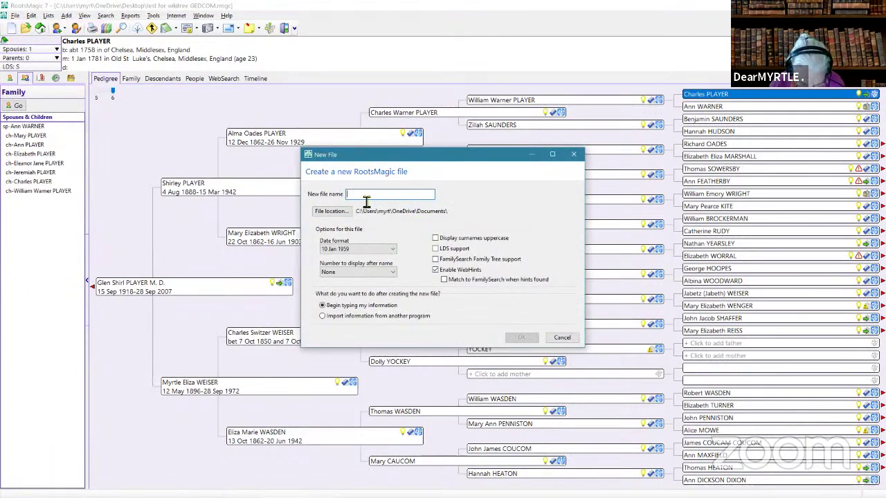
type("From")
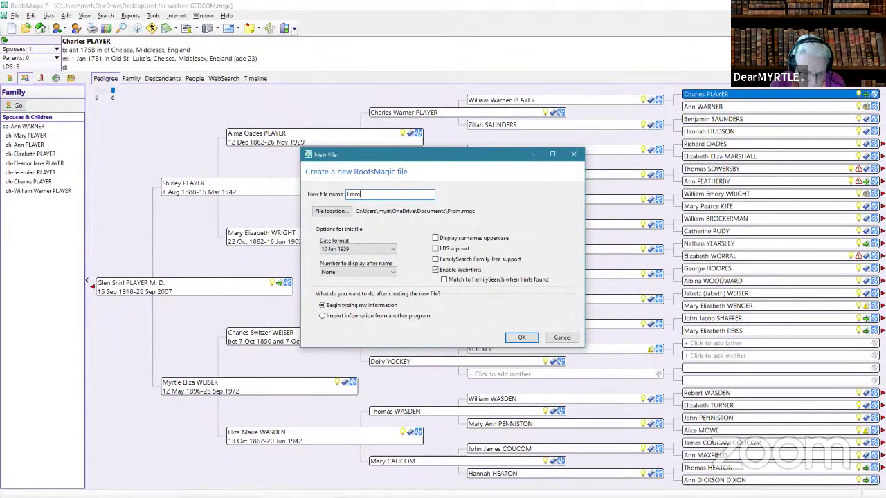
type(" WikiTree to RM7 Mar ")
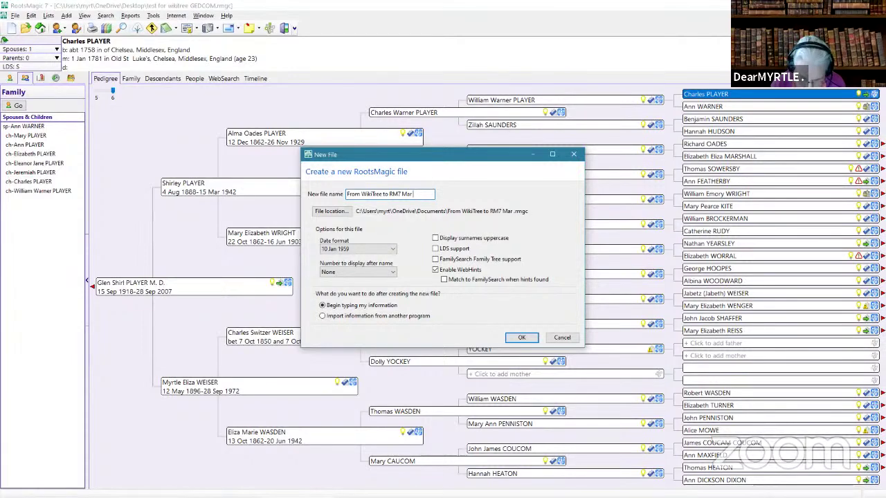
type("2021")
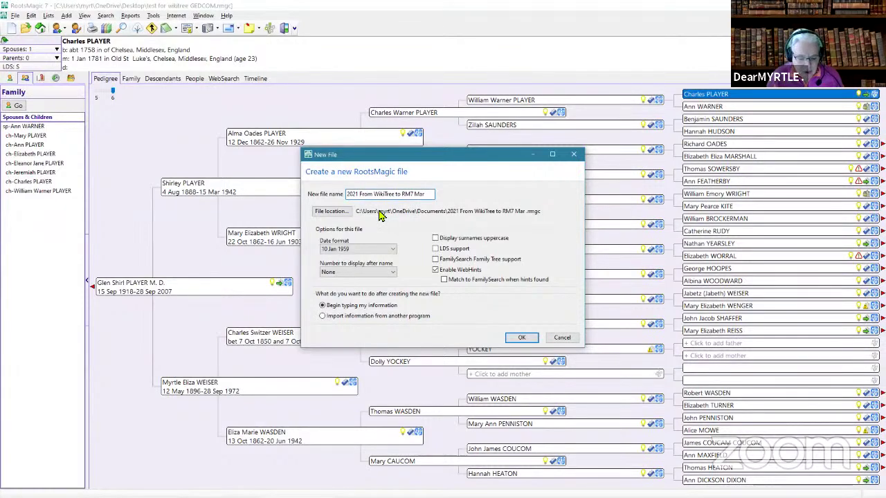
- Set the new file's location to the RootsMagicData folder under Dropbox > genealogy data
left_click(338, 212)
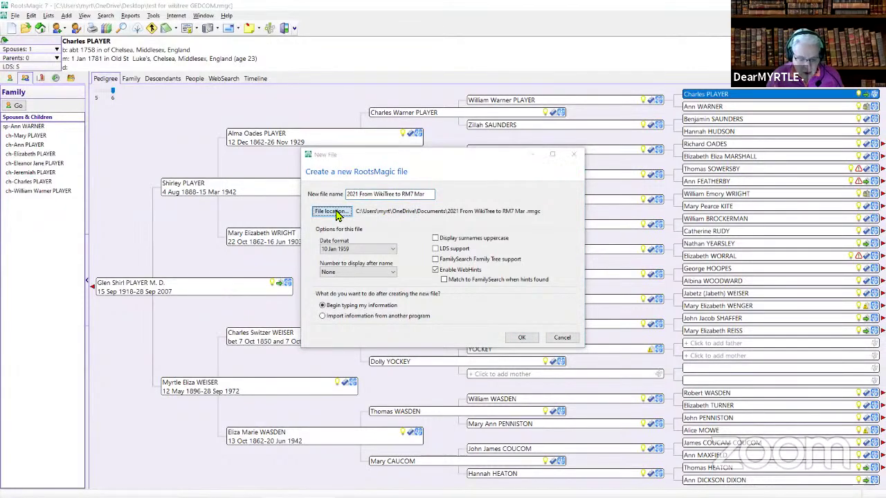
left_click_drag(308, 27, 419, 38)
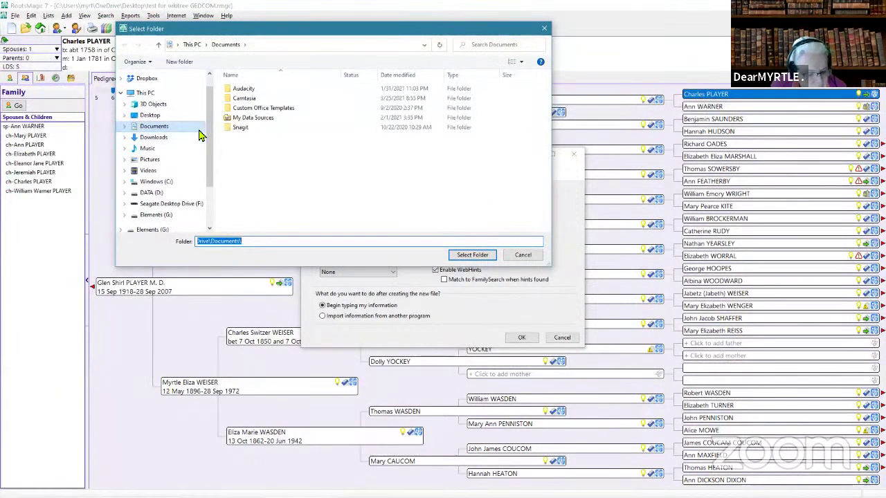
mouse_move(212, 124)
left_mouse_down()
mouse_move(212, 162)
mouse_move(212, 115)
left_mouse_up()
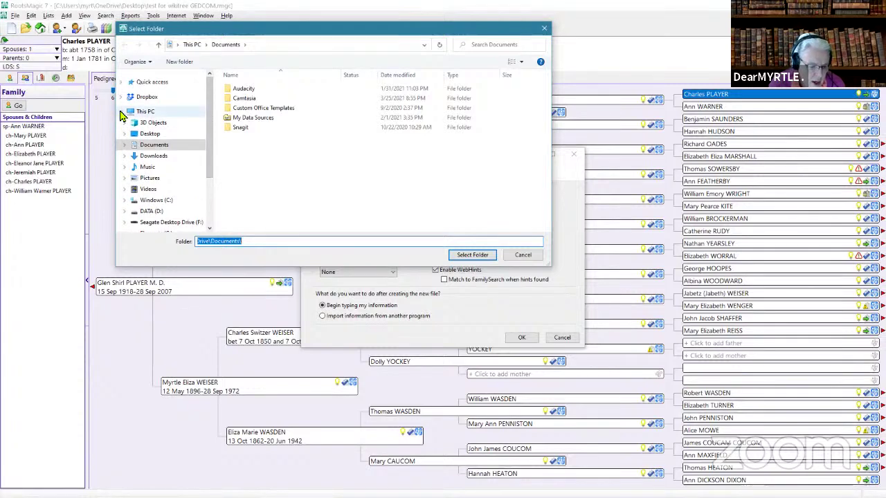
left_click(122, 97)
left_click_drag(212, 88, 209, 124)
left_click(164, 123)
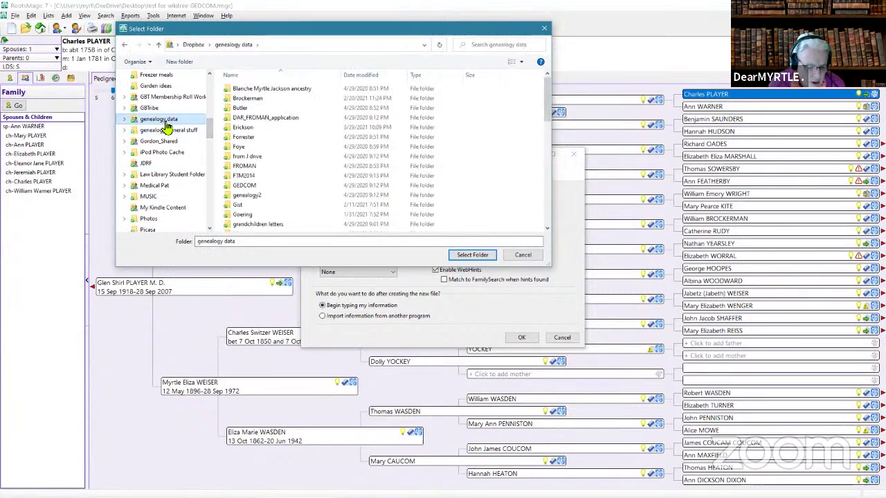
scroll(297, 168, "down", 3)
scroll(297, 167, "down", 4)
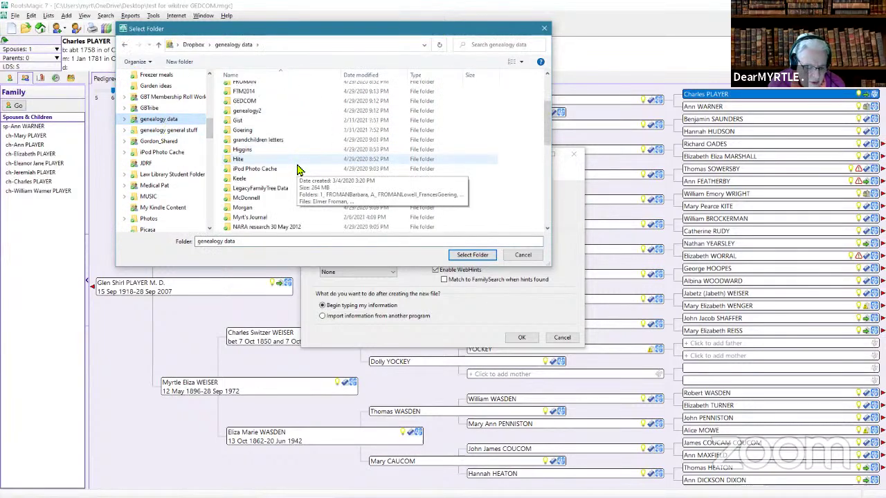
scroll(297, 170, "down", 3)
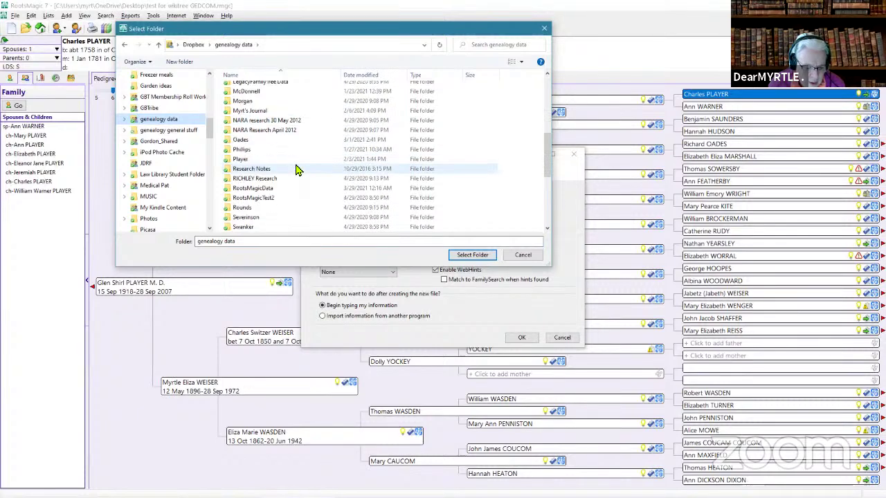
left_click(283, 173)
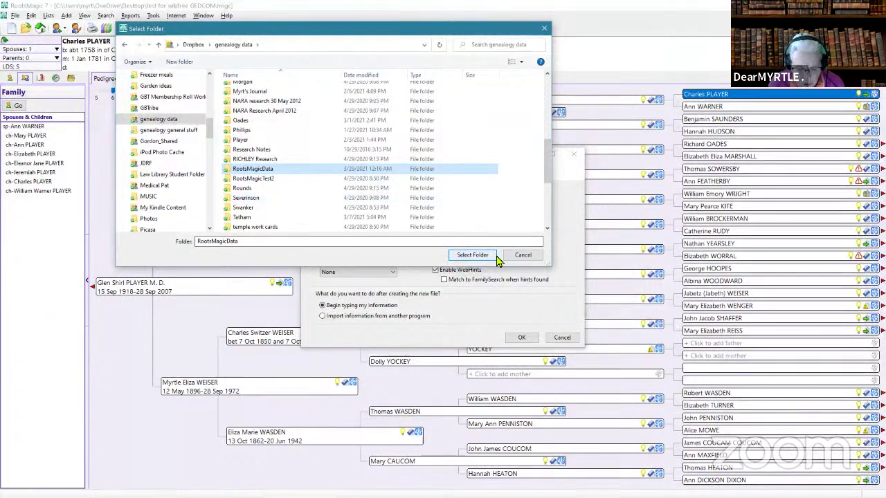
left_click(485, 256)
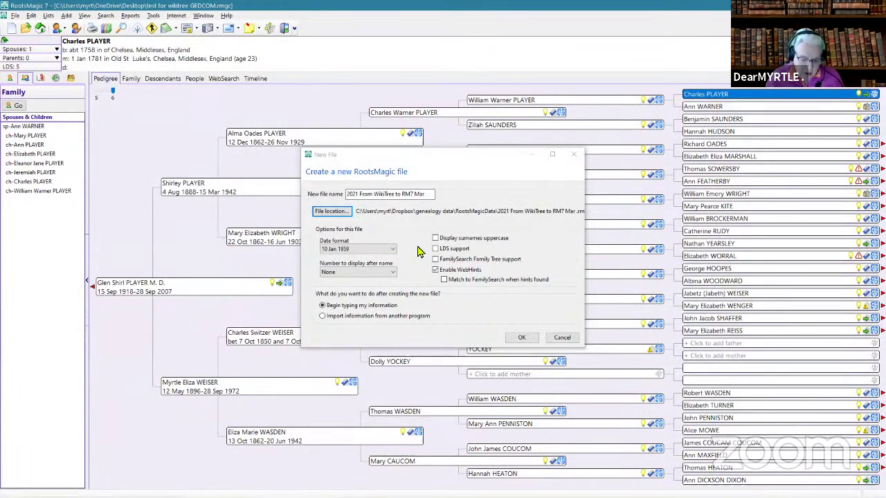
- Create the file with uppercase surnames, LDS, FamilySearch support and matching, no name numbers, importing from another program
left_click(438, 239)
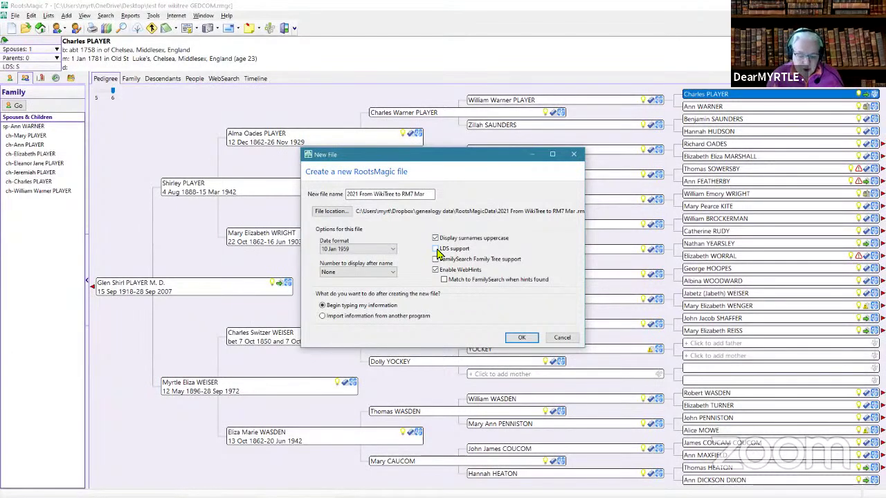
left_click(435, 249)
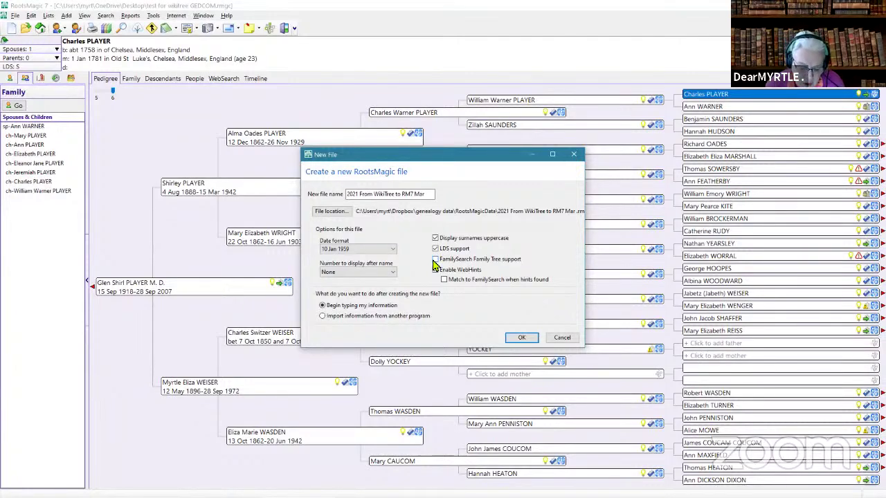
left_click(435, 260)
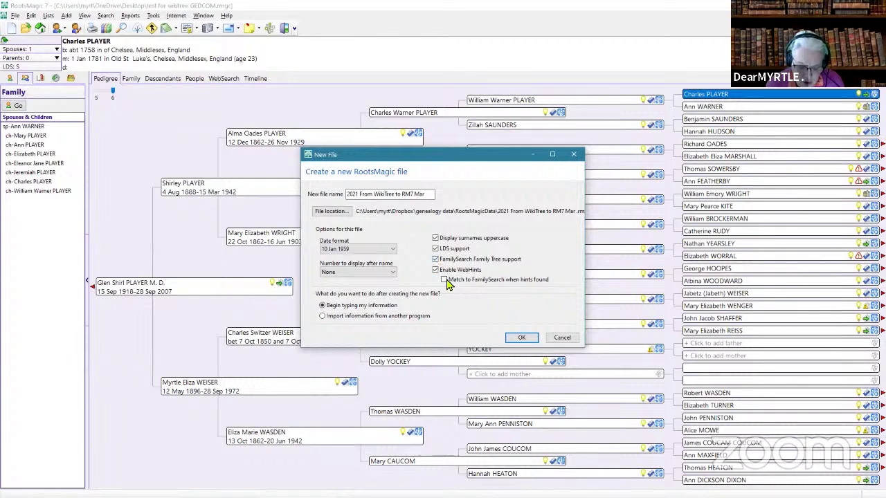
left_click(445, 279)
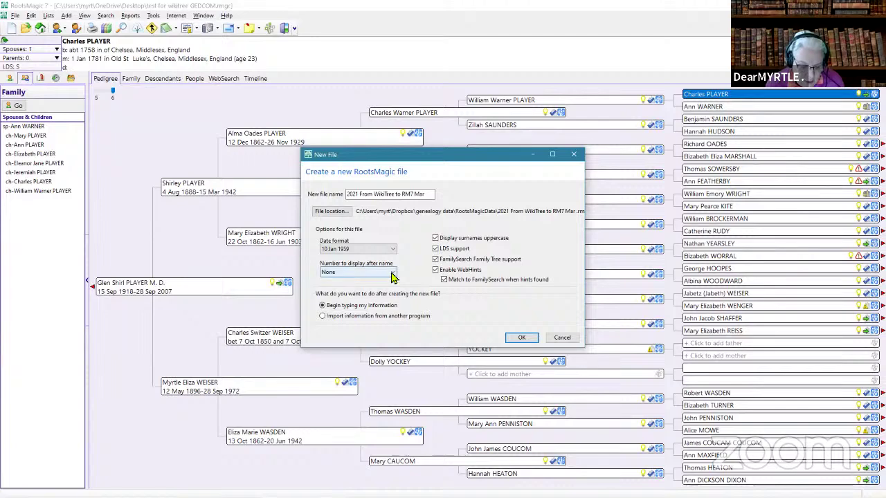
left_click(392, 277)
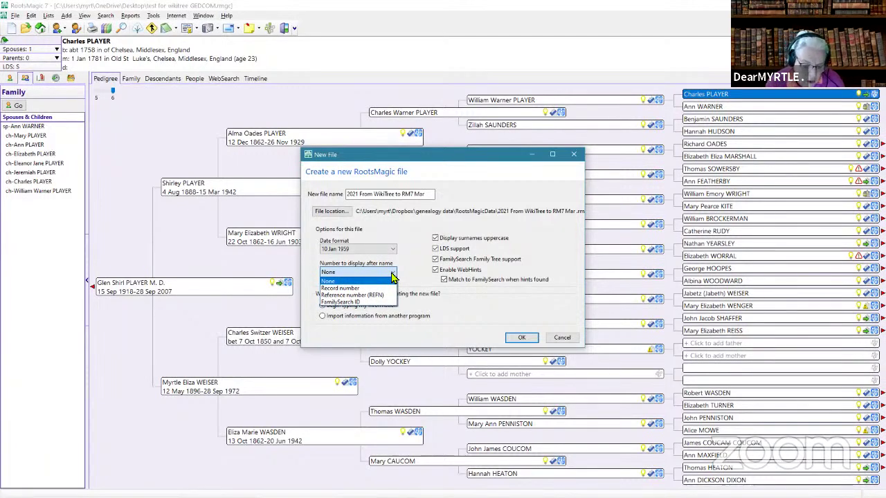
left_click(383, 286)
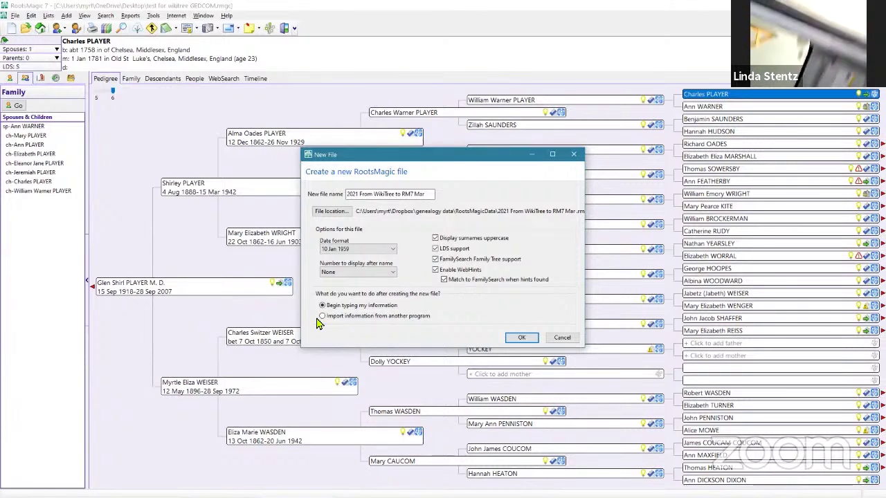
left_click(322, 317)
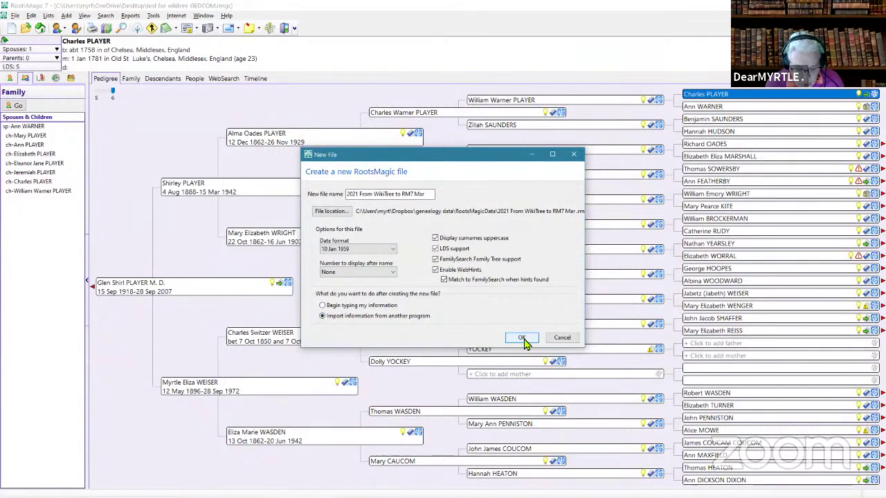
left_click(523, 338)
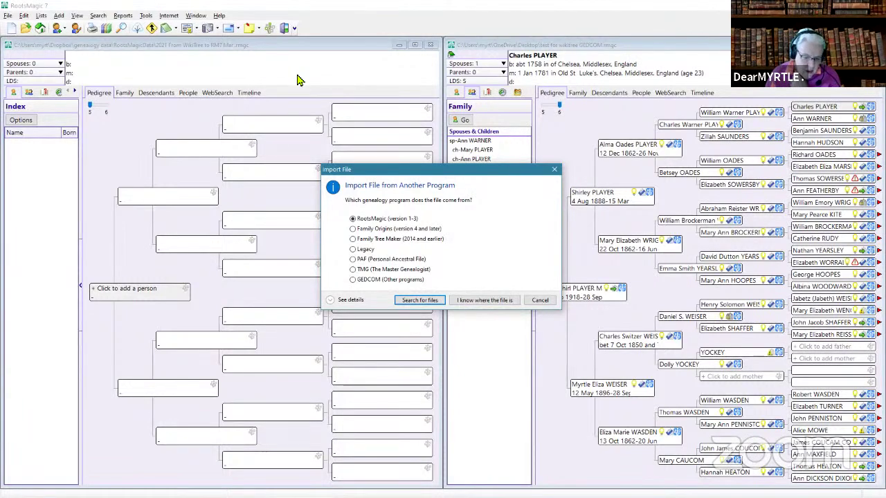
- Select GEDCOM (Other programs) as the program to import from
left_click_drag(401, 173, 381, 175)
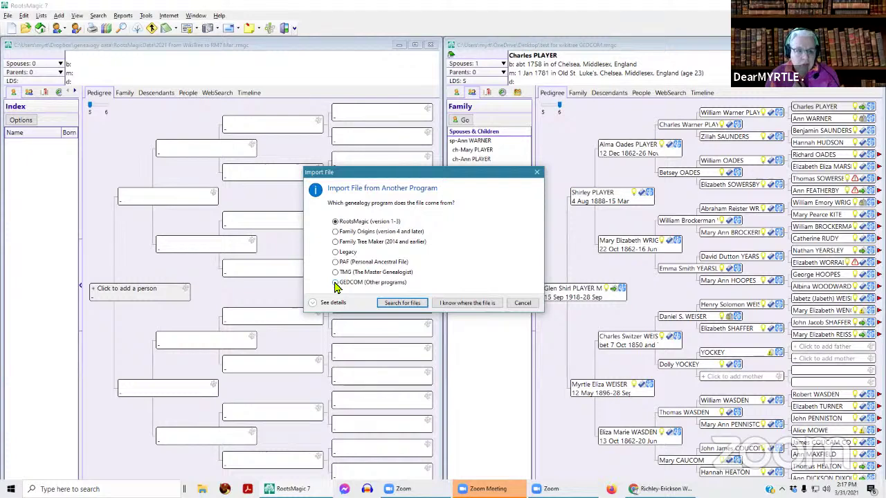
left_click(336, 284)
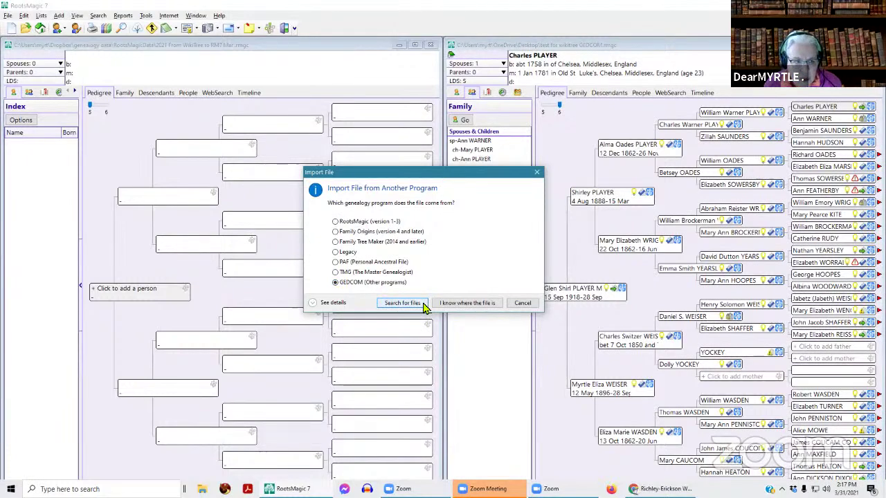
left_click(404, 304)
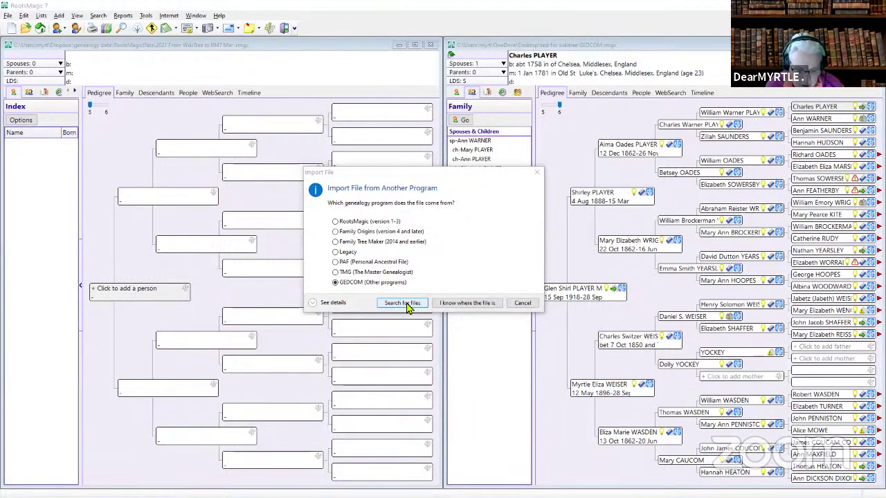
- Open 1071595-8f2b0a.ged from the Desktop for import
left_click(470, 305)
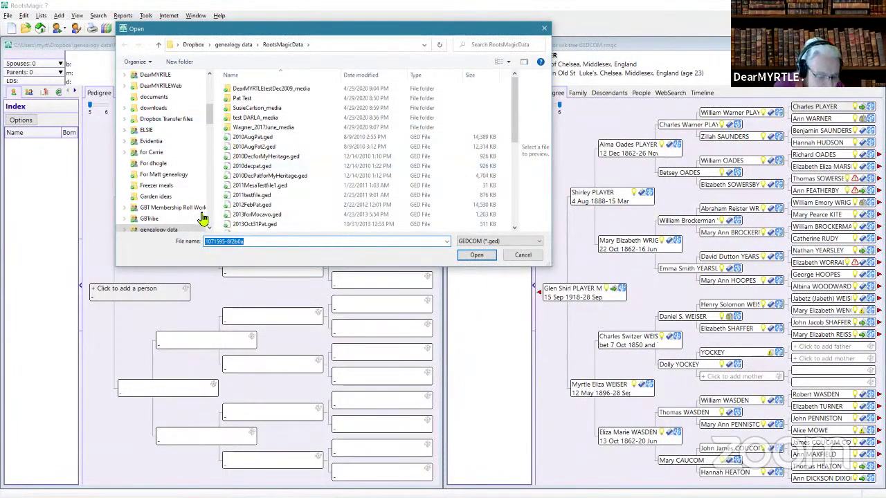
scroll(138, 102, "up", 10)
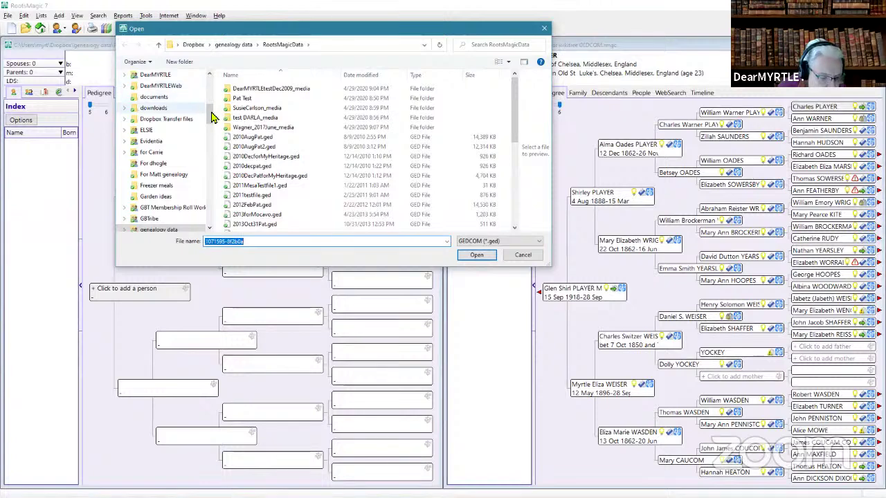
left_click(121, 98)
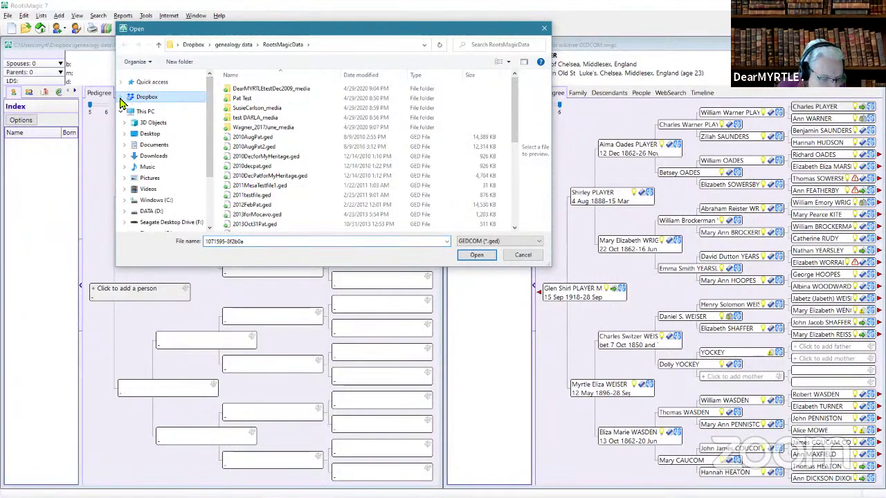
left_click(125, 135)
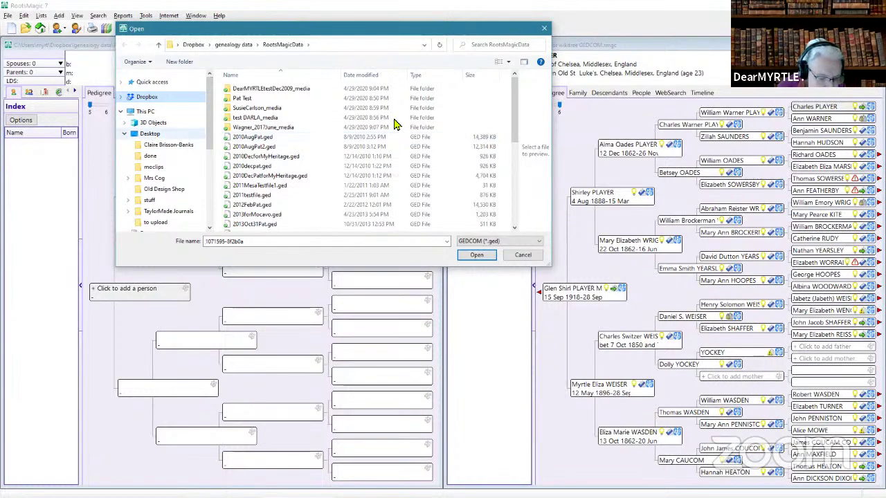
double_click(151, 133)
left_click_drag(513, 93, 511, 222)
left_click(271, 188)
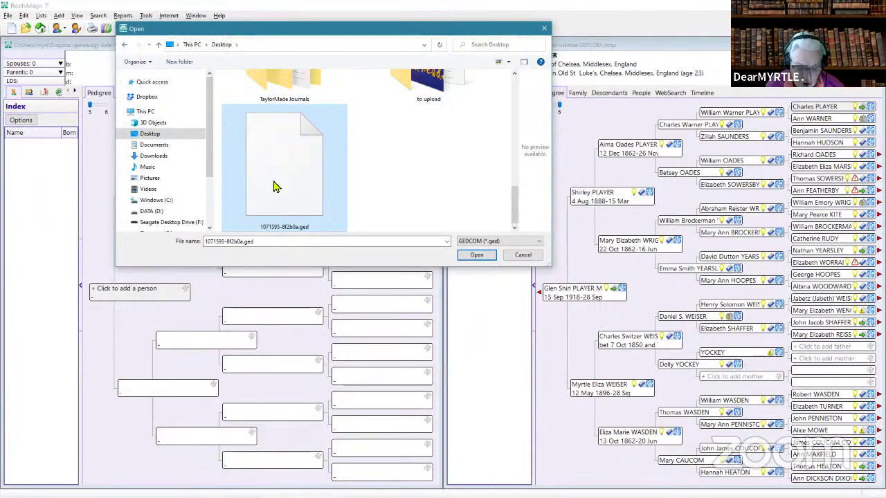
left_click(477, 256)
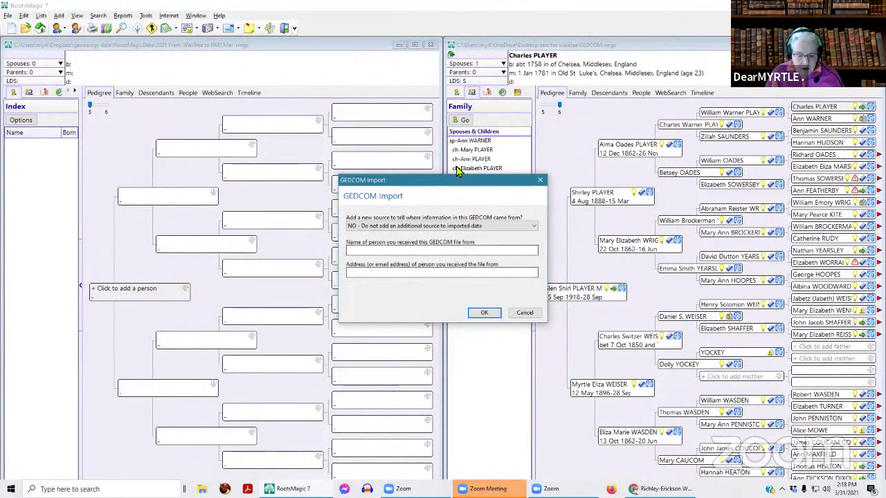
left_click_drag(459, 184, 333, 67)
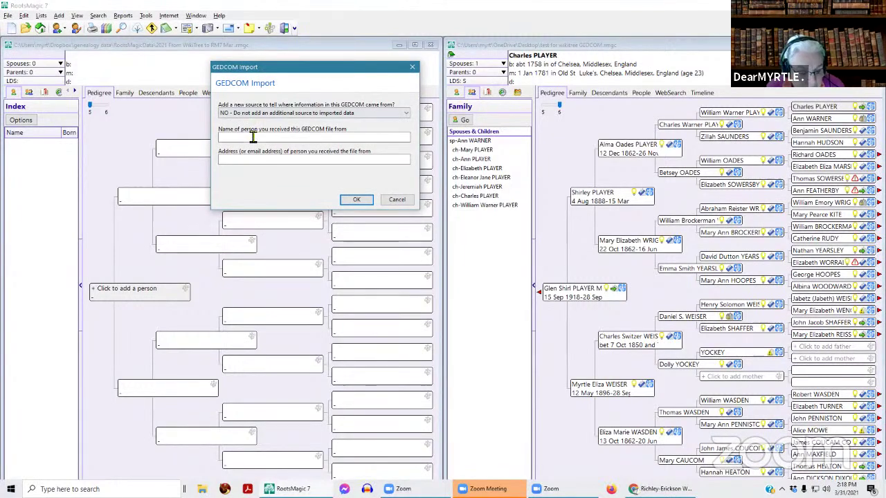
- Add a source to all imported people and events with the supplier's name and e-mail, then import
left_click(228, 114)
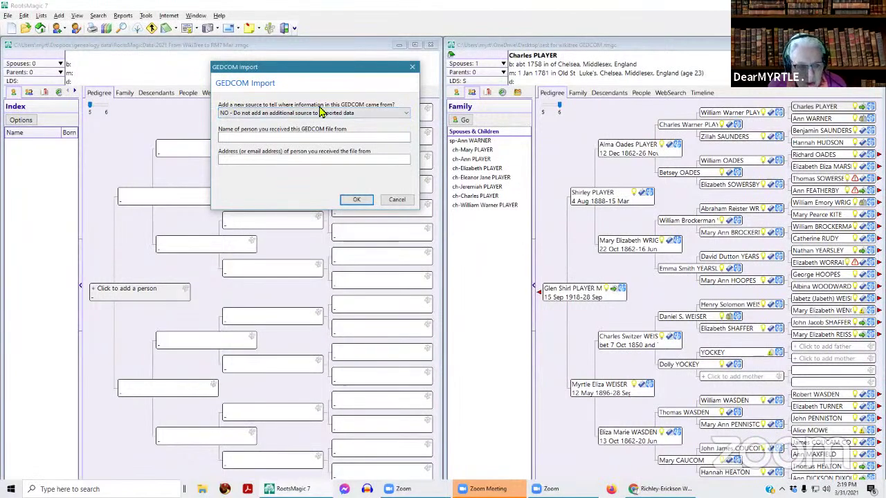
left_click(404, 115)
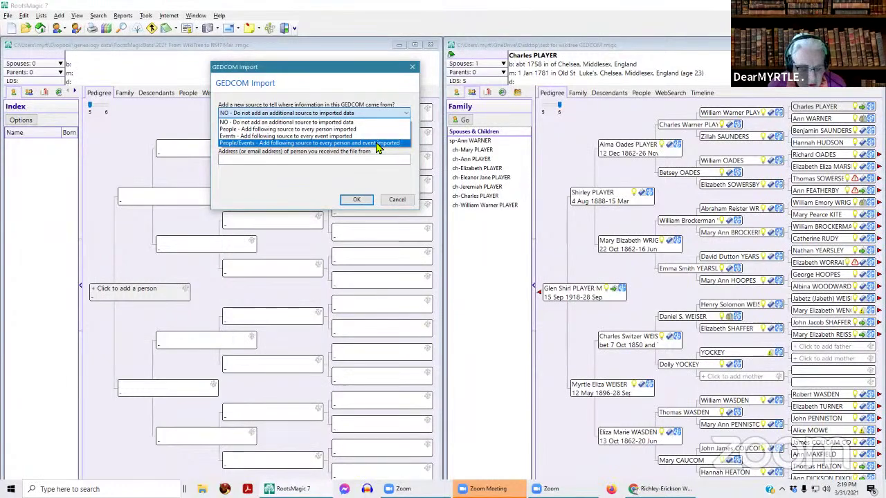
left_click(266, 141)
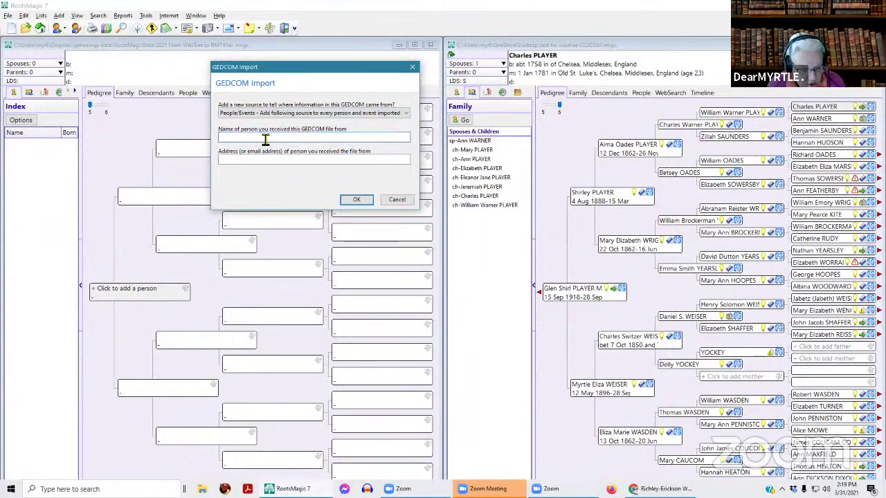
type("P")
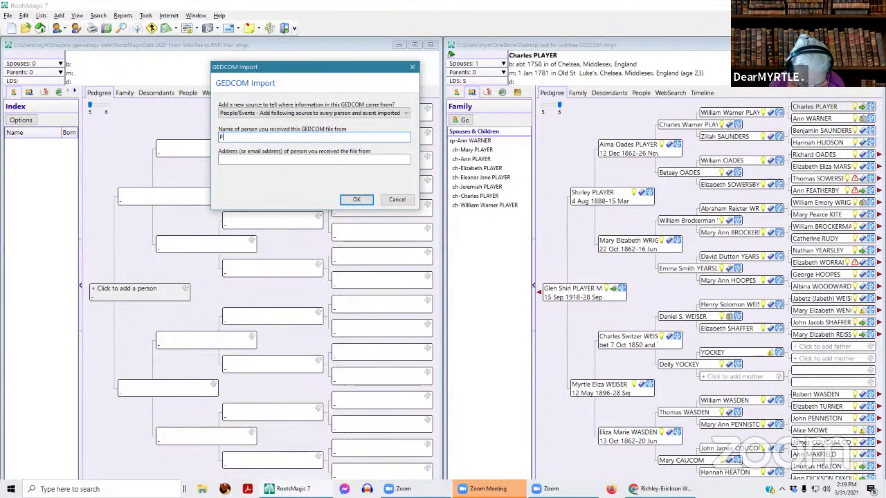
type("at Rich")
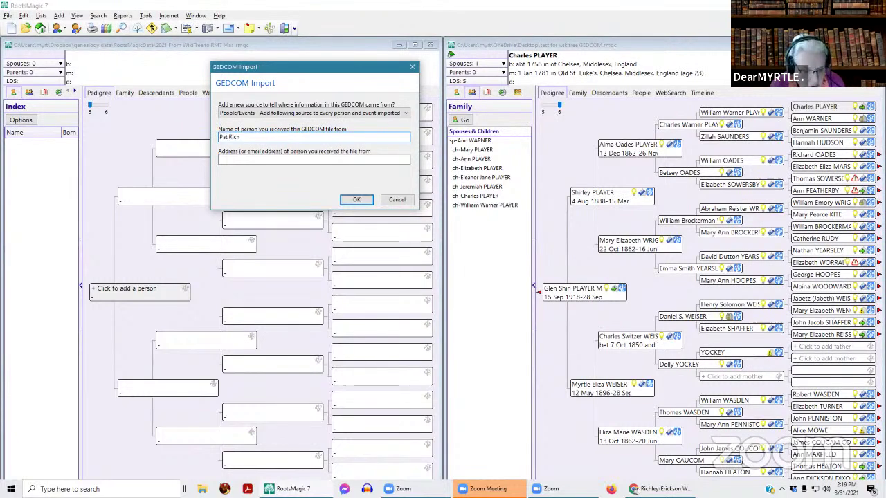
type("le")
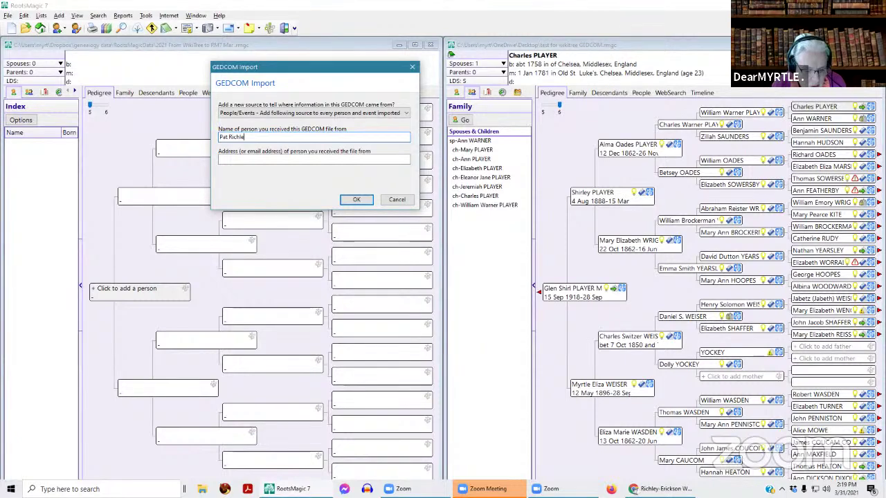
type("ley's Wiki")
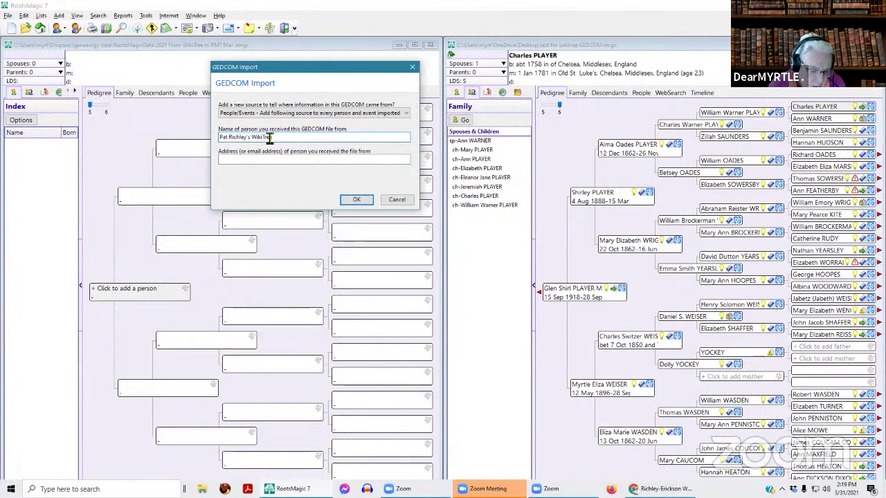
type("Tree")
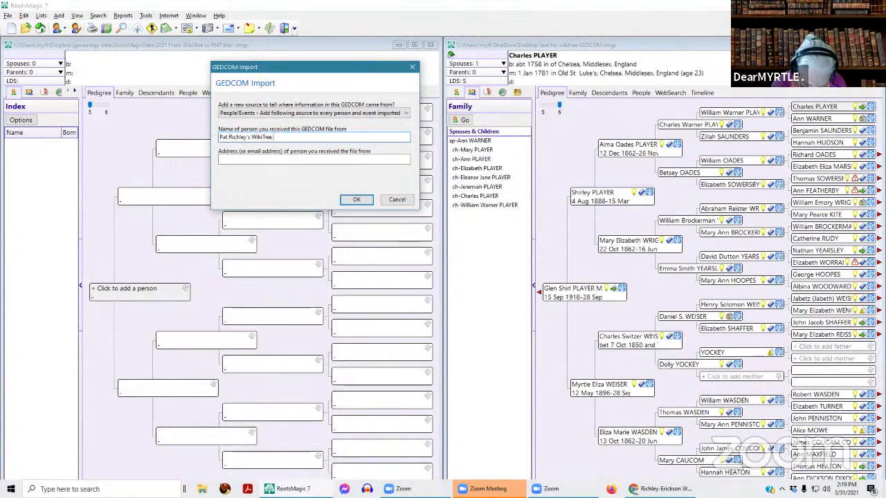
type(" 2 (March 2021")
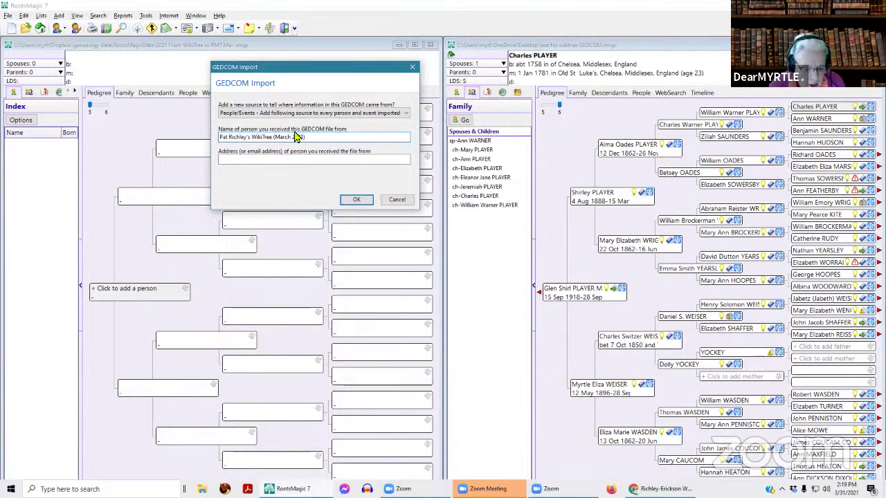
left_click(240, 159)
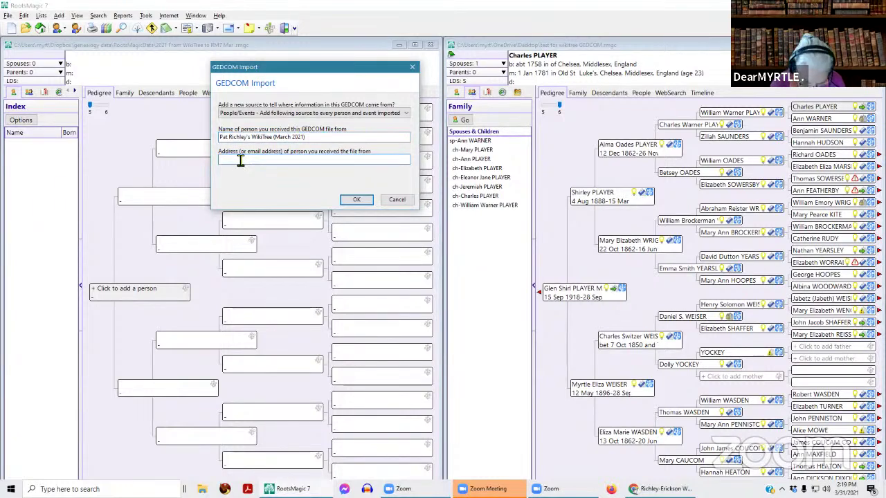
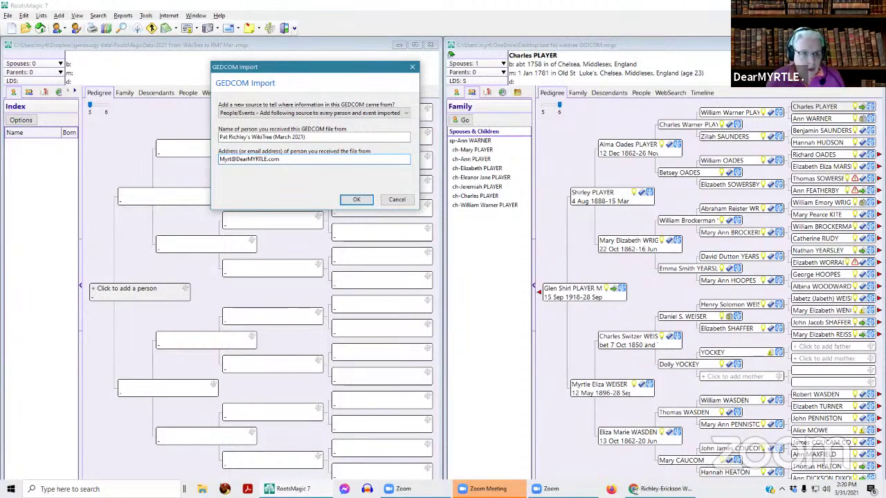
left_click(358, 200)
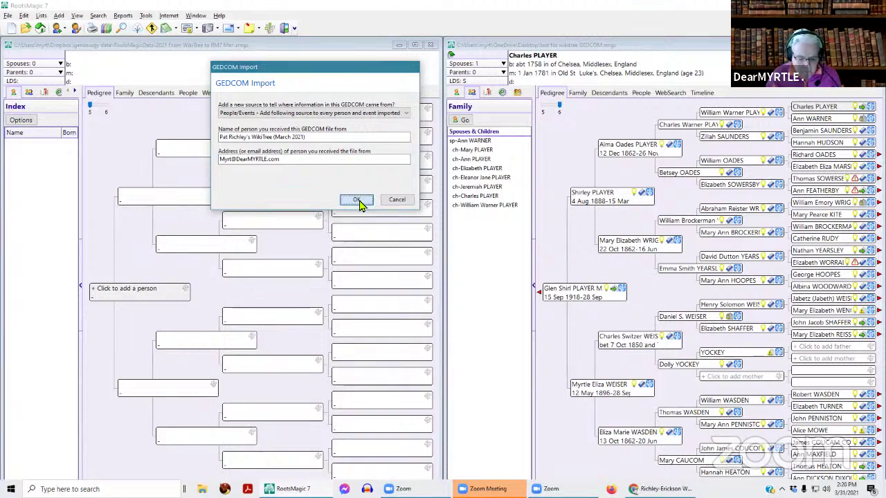
left_click(357, 201)
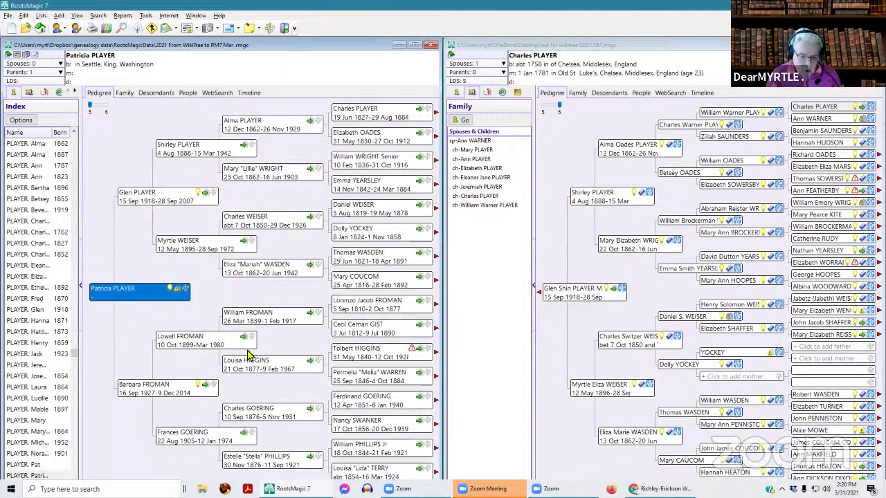
left_click(436, 115)
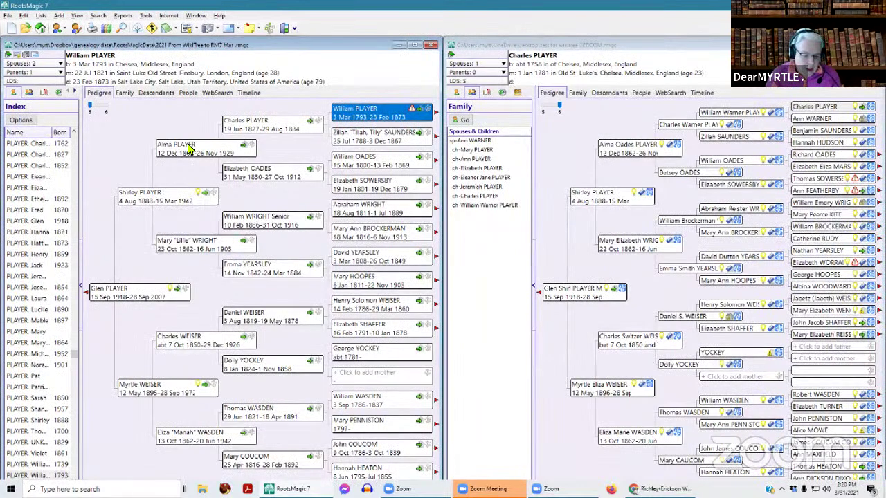
left_click(437, 115)
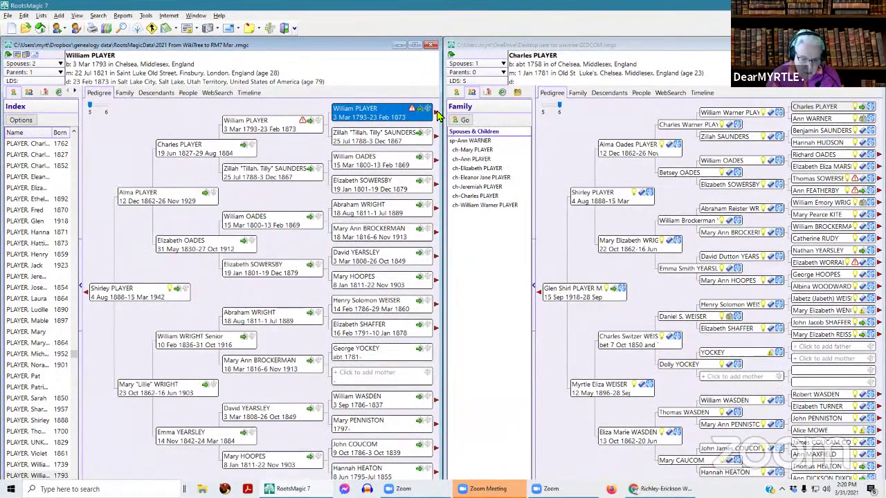
left_click(437, 115)
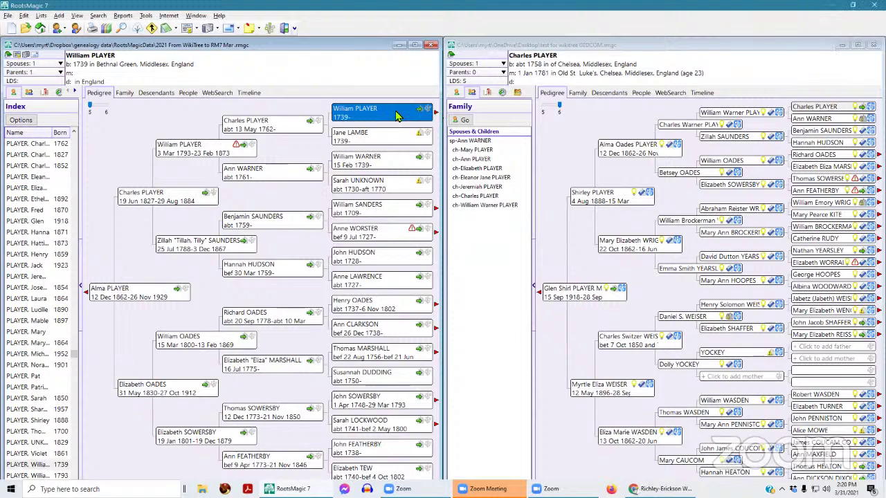
left_click(738, 119)
left_click(256, 128)
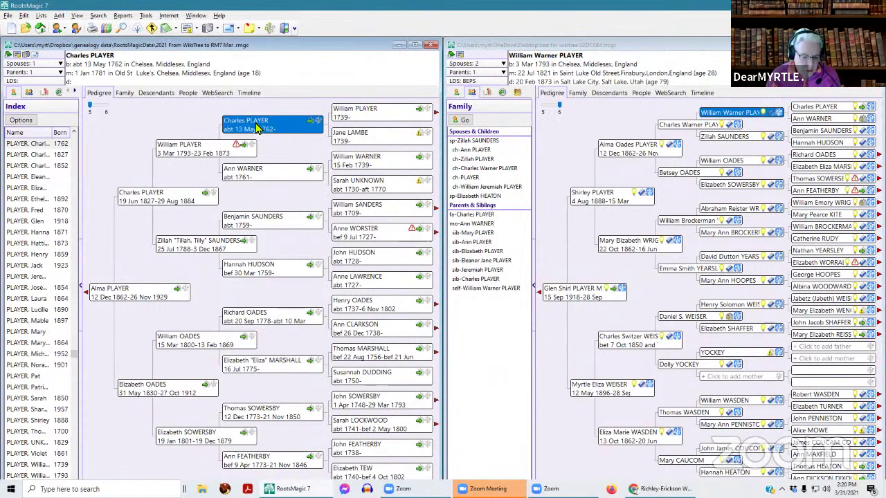
left_click(207, 152)
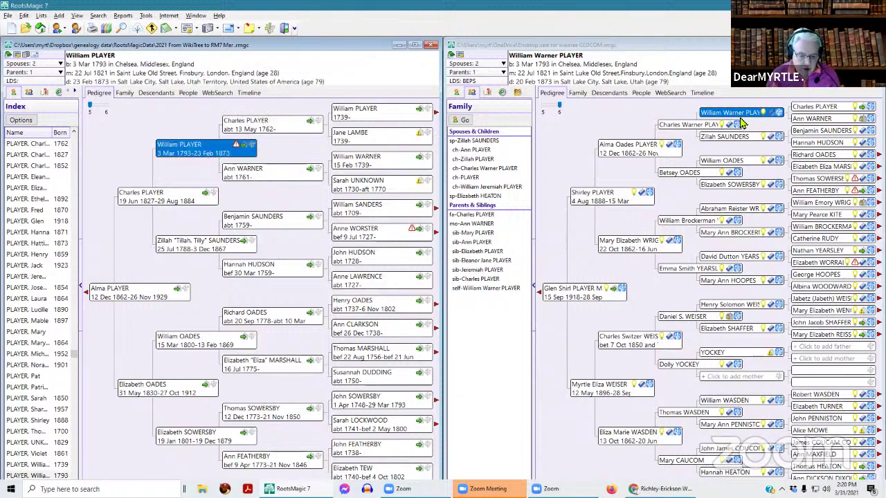
left_click(267, 126)
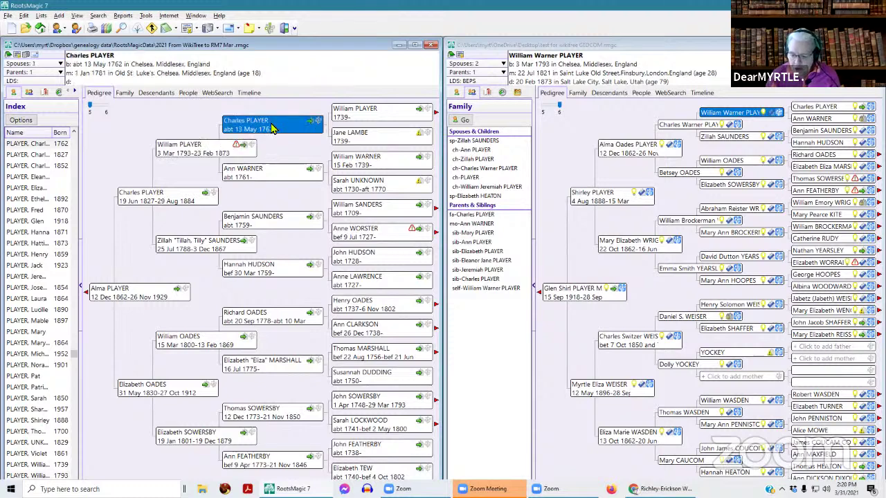
left_click(809, 109)
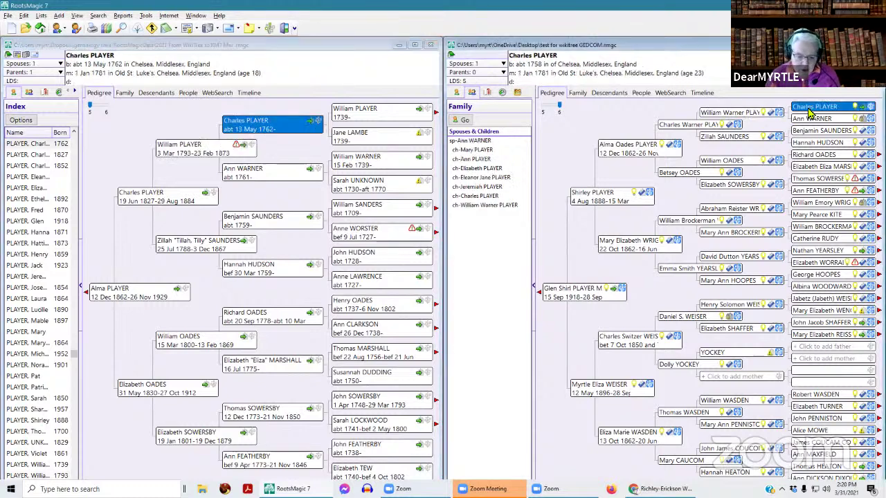
left_click_drag(558, 106, 543, 106)
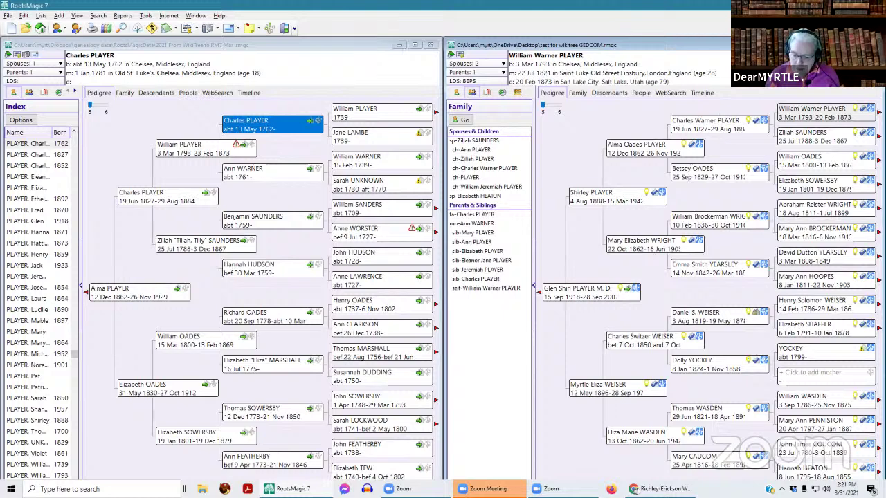
left_click(873, 112)
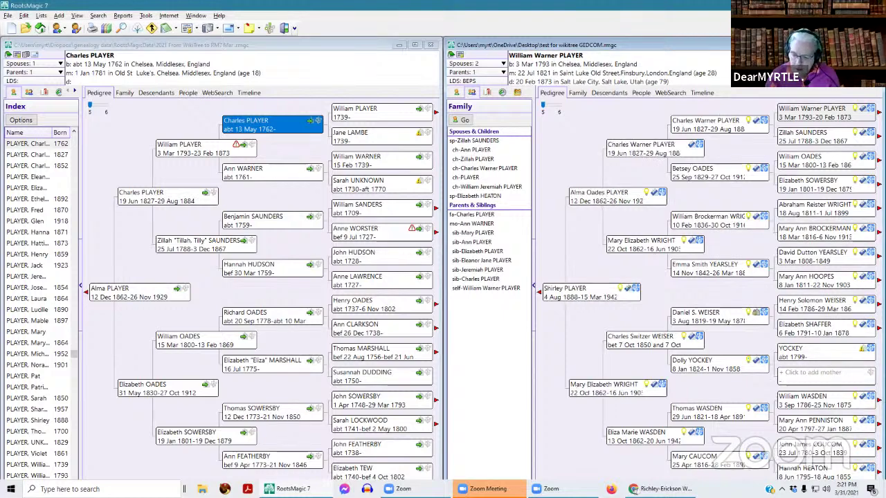
left_click(786, 117)
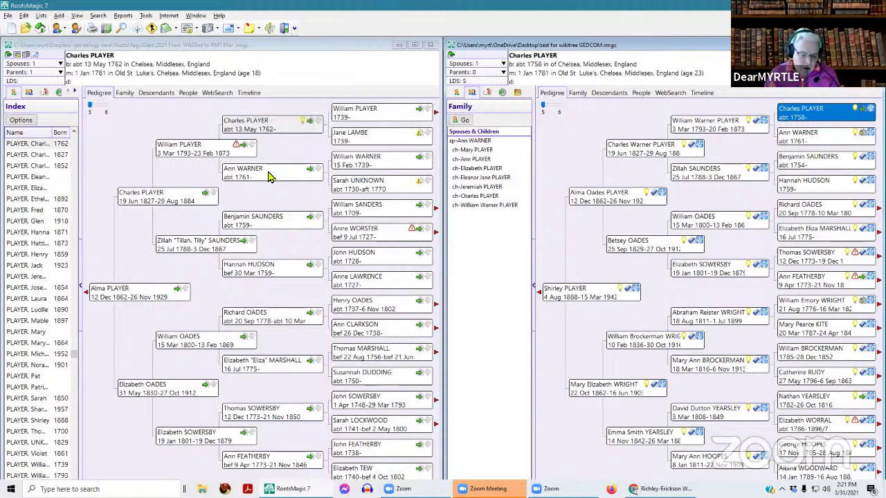
left_click(256, 132)
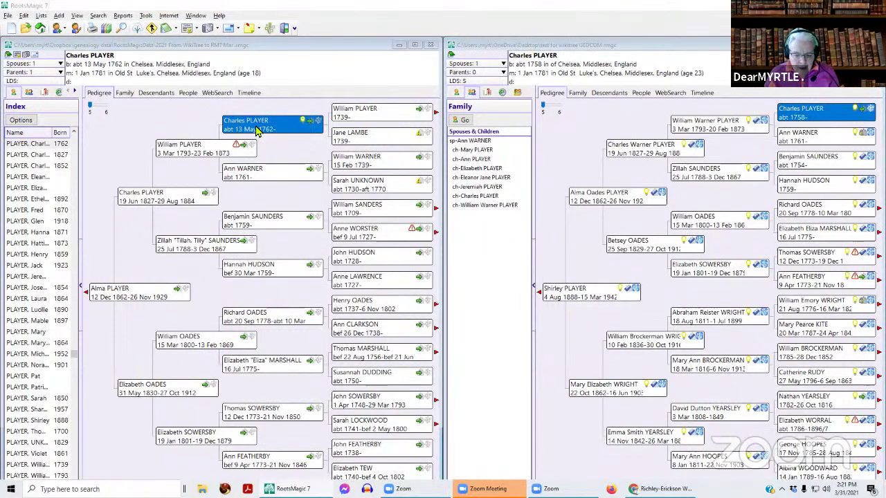
double_click(255, 132)
left_click_drag(554, 95, 410, 86)
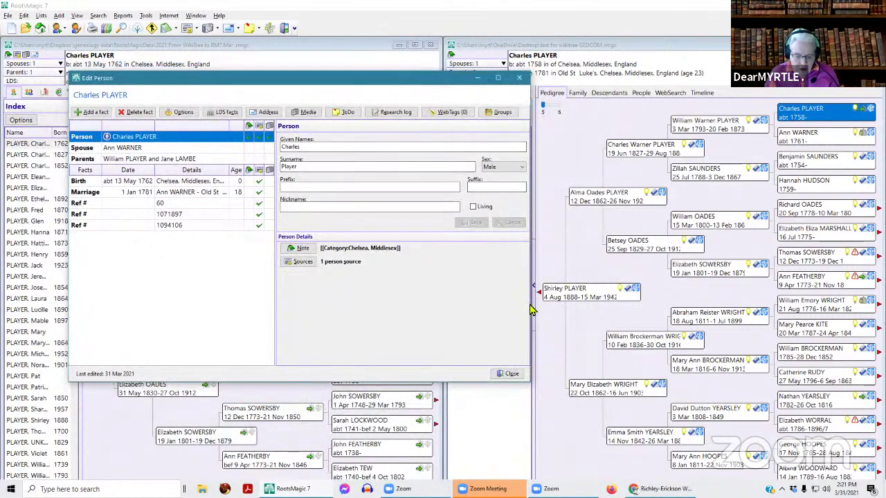
left_click_drag(534, 297, 443, 284)
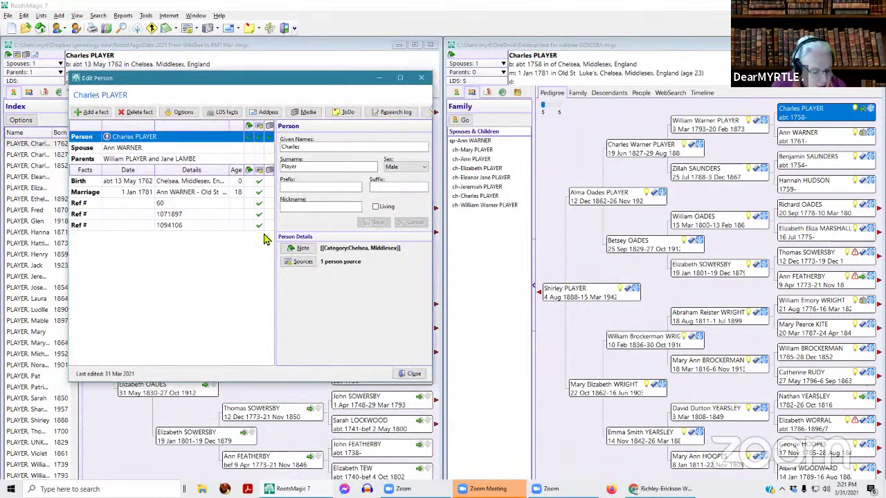
left_click(91, 205)
left_click(91, 215)
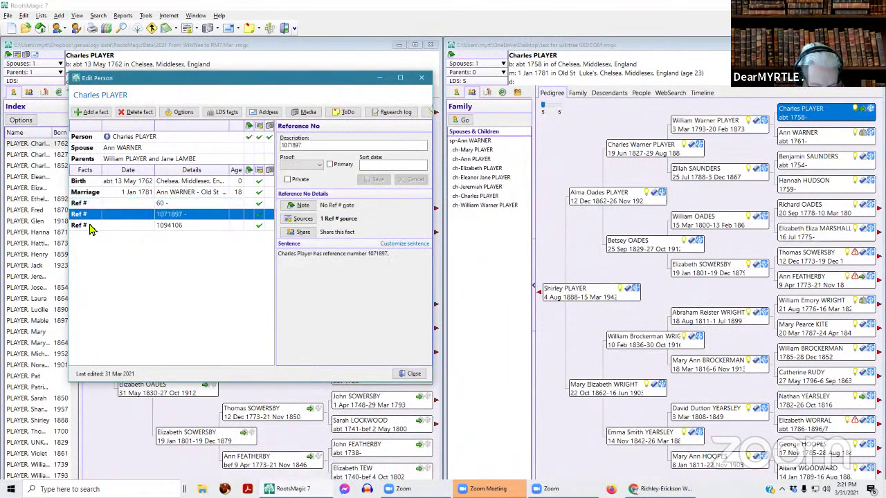
left_click(90, 226)
left_click(137, 204)
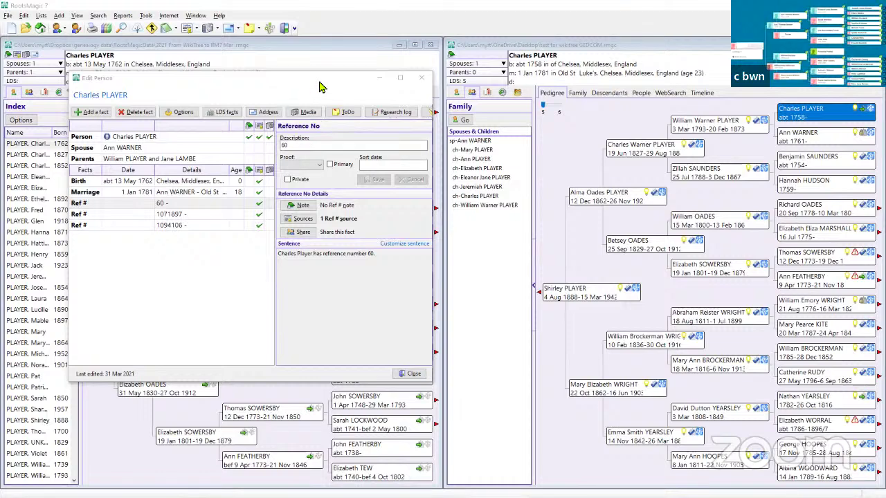
left_click(827, 109)
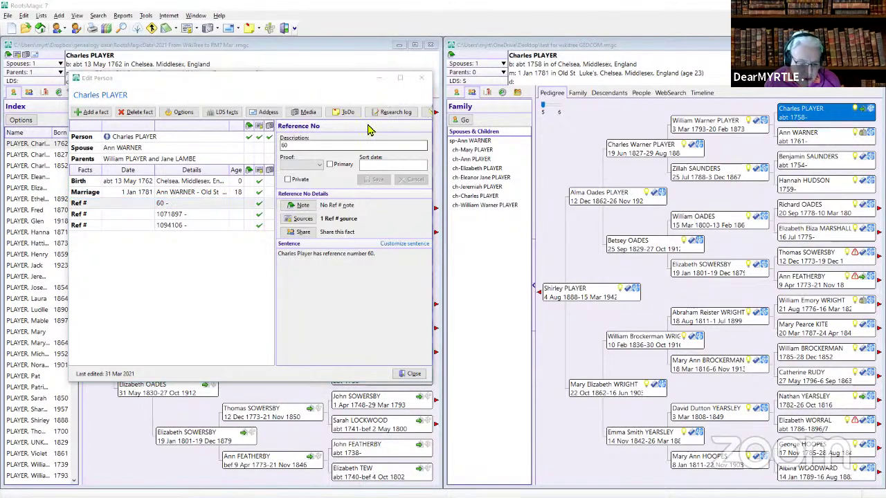
left_click_drag(331, 85, 328, 156)
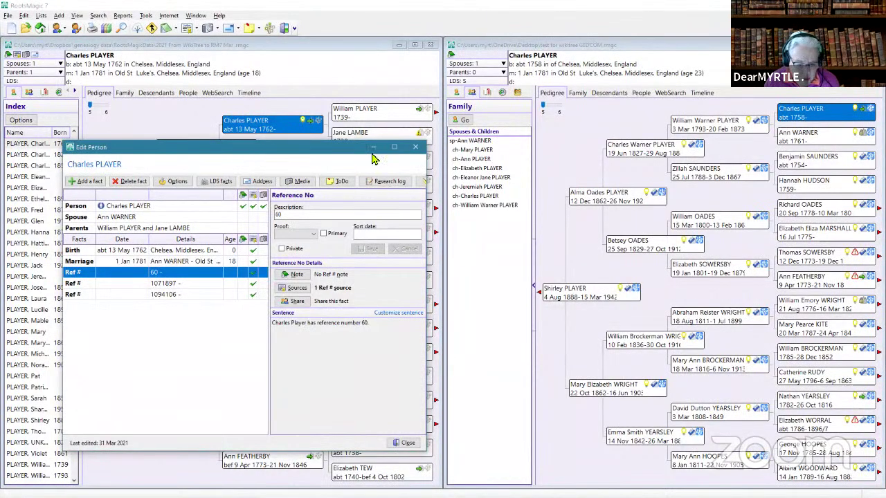
left_click(416, 151)
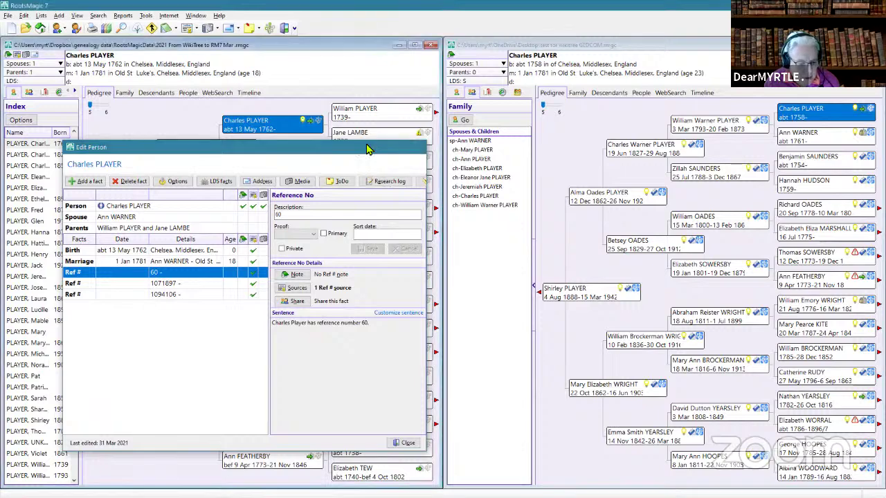
left_click(829, 119)
double_click(828, 120)
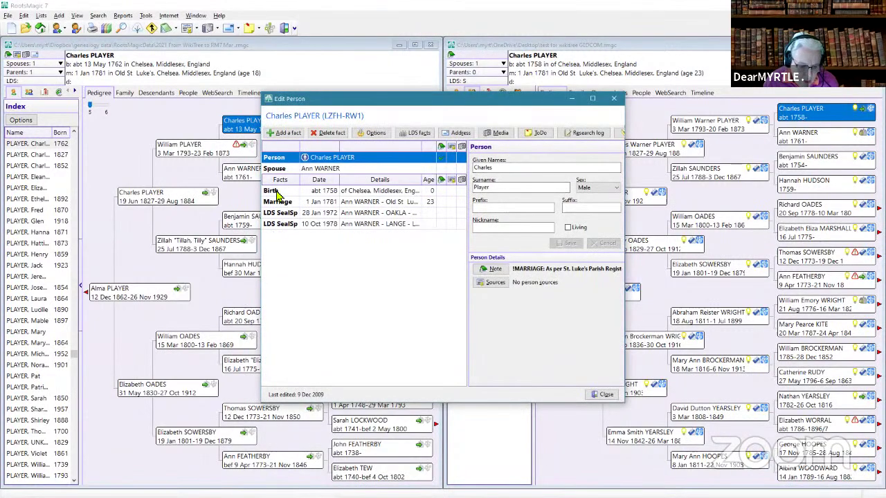
left_click(278, 193)
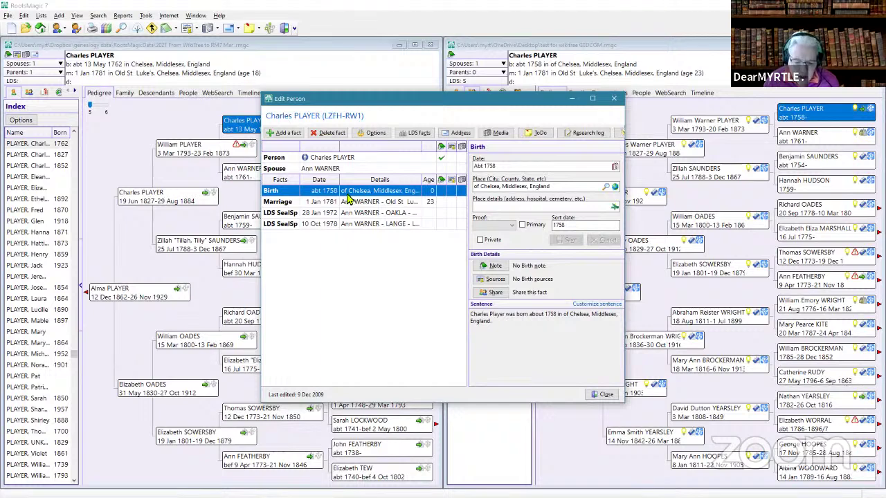
left_click(483, 188)
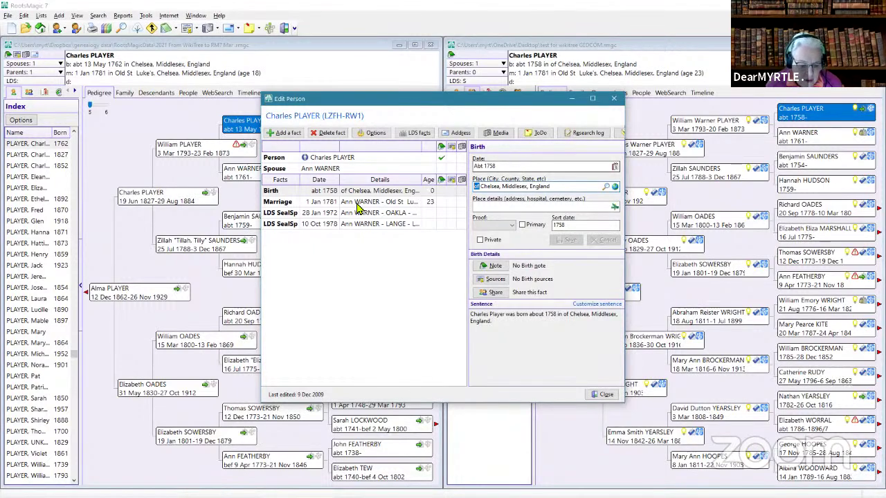
left_click(282, 202)
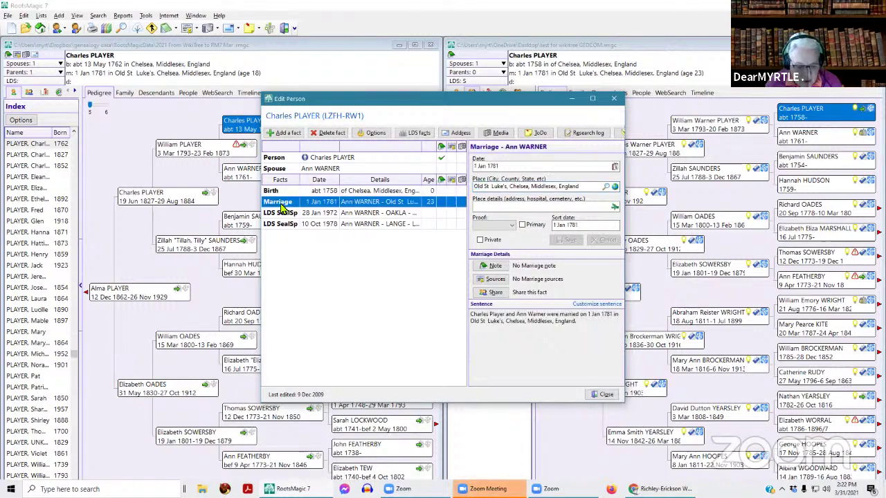
left_click_drag(263, 236, 109, 277)
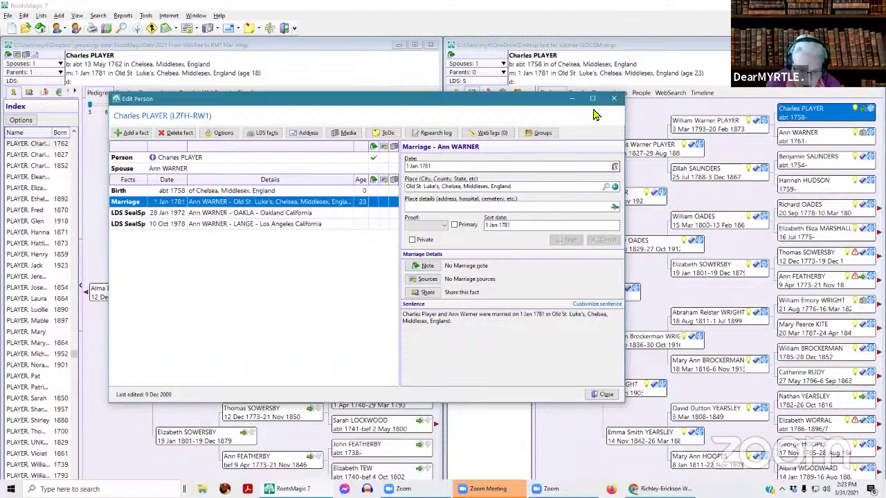
left_click(618, 102)
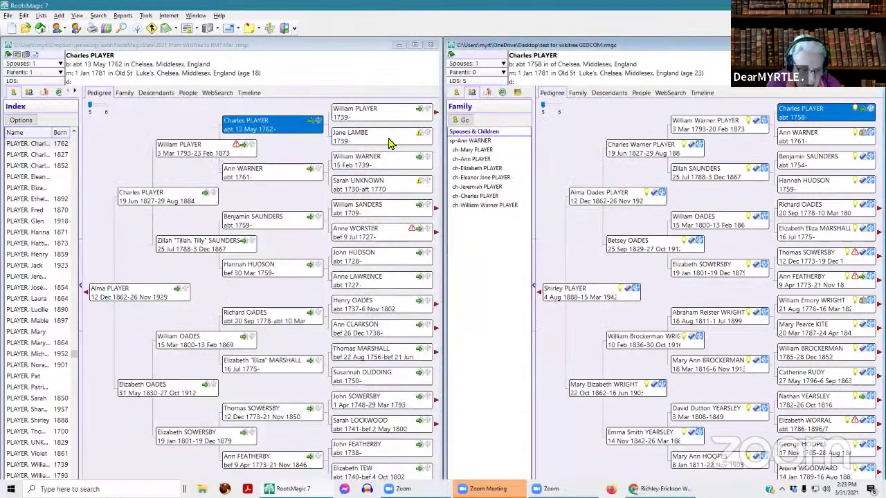
- Reopen Charles PLAYER (b. 1762) beside the charts and view his Ref # 60 and 1071897 facts
double_click(284, 126)
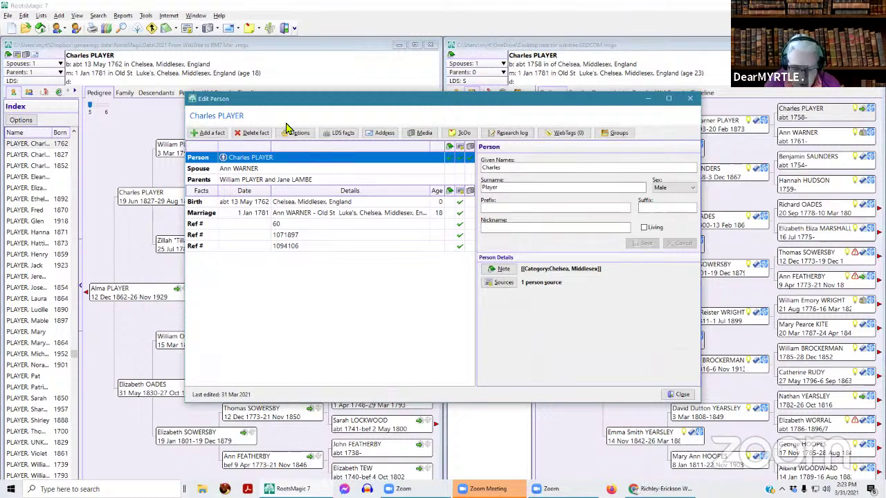
left_click_drag(486, 103, 330, 78)
left_click_drag(546, 135, 421, 134)
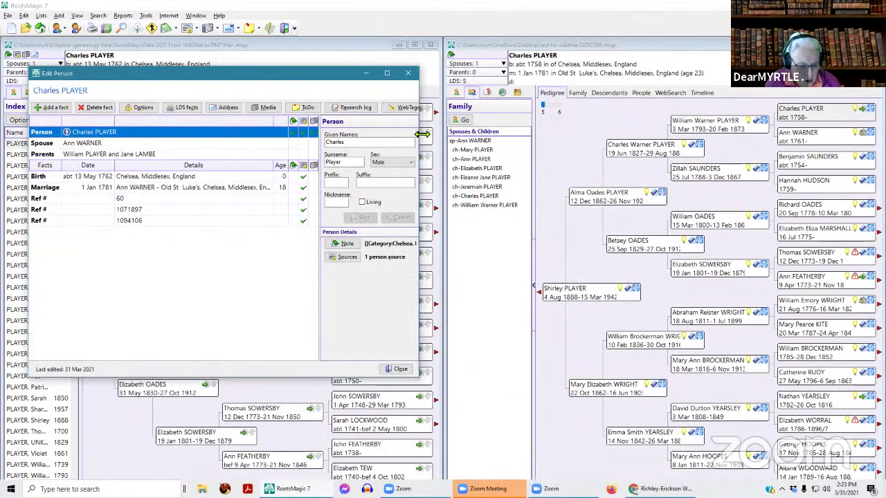
left_click(167, 200)
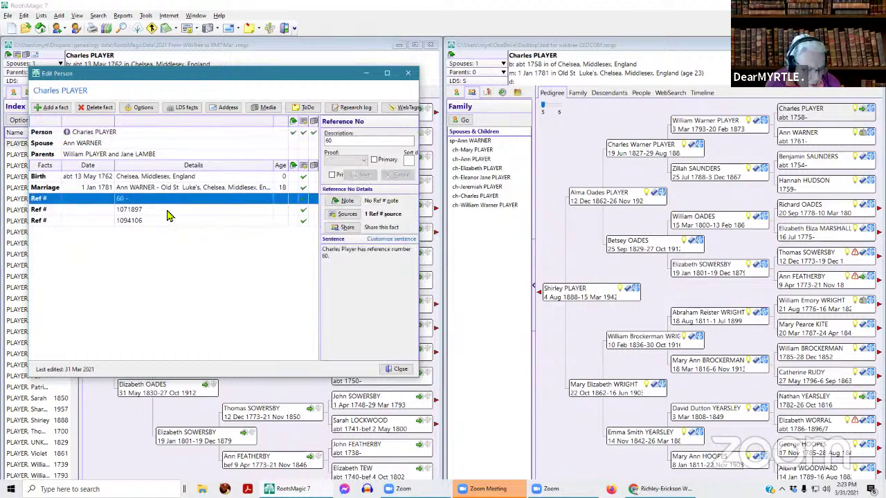
left_click(167, 211)
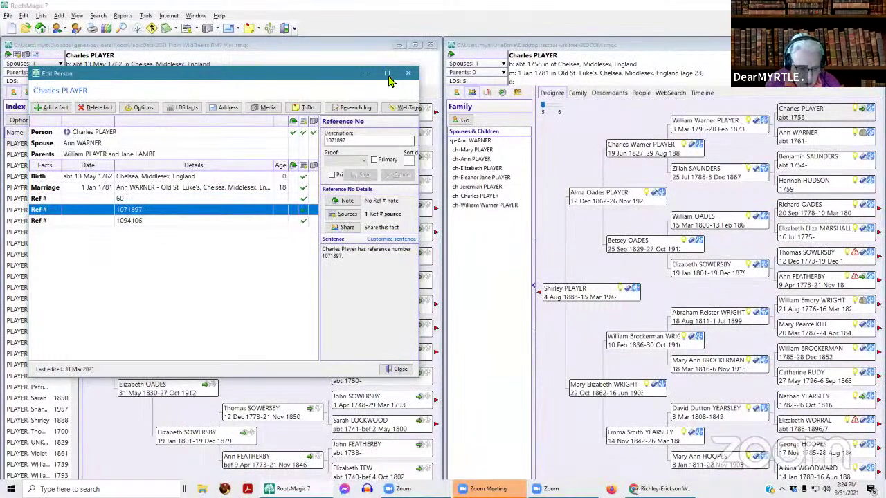
left_click(387, 73)
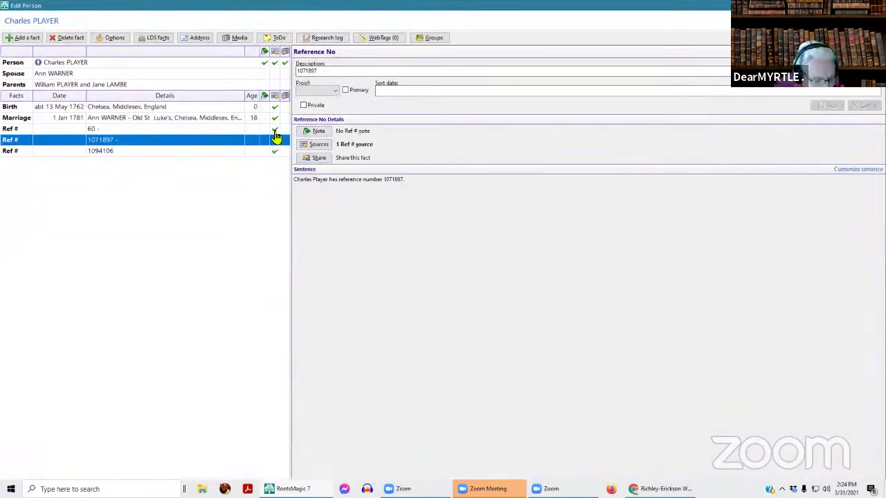
- Check the cited sources for Ref # 60, and the note and sources for Ref # 1071897
left_click(274, 130)
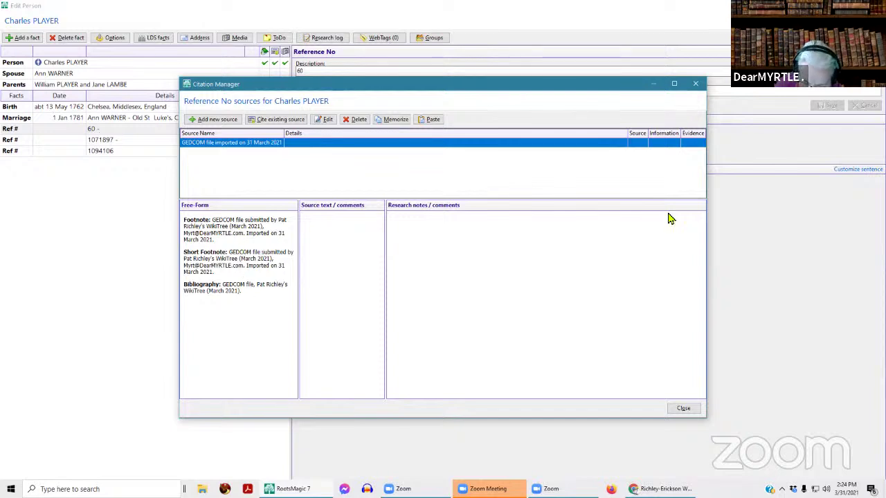
left_click(683, 410)
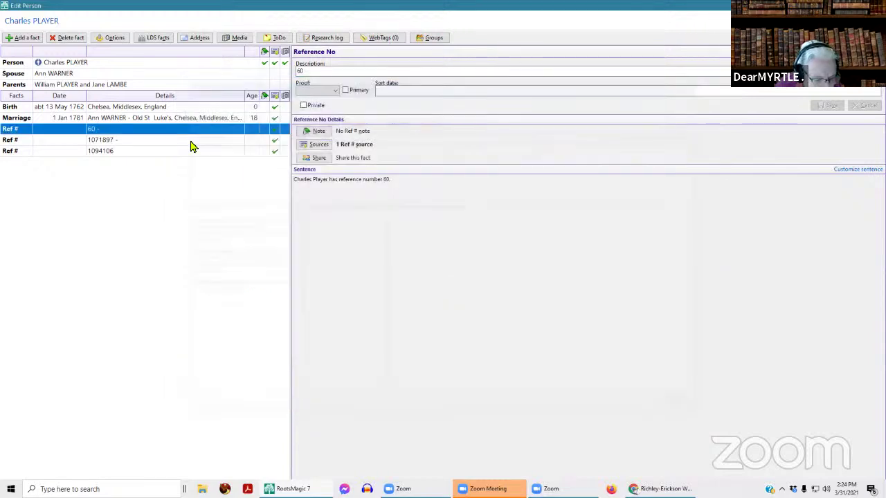
left_click(275, 142)
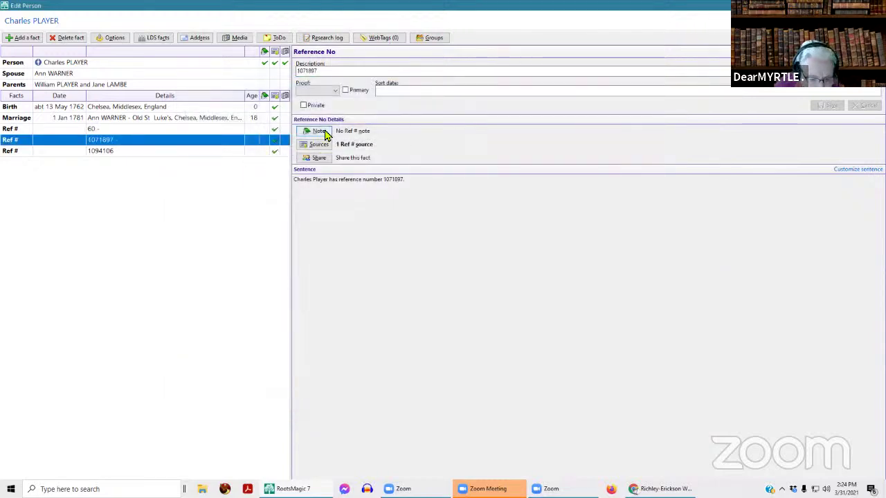
left_click(322, 136)
left_click(589, 142)
left_click(313, 147)
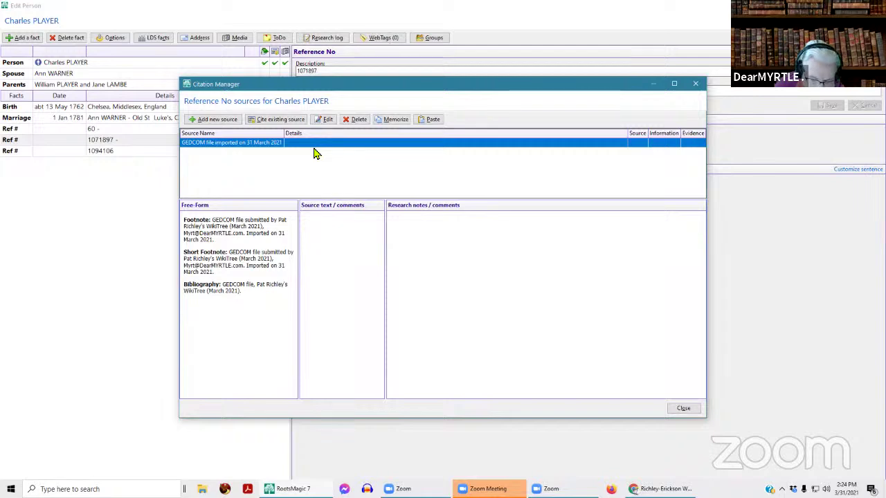
left_click(696, 83)
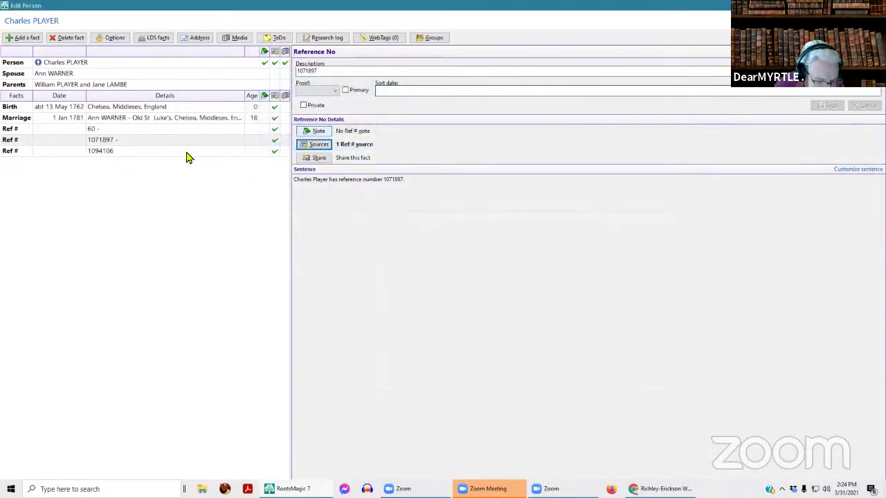
- Review the GEDCOM-import source cited on Ref # 1094106, then step through the Ref # rows
left_click(59, 153)
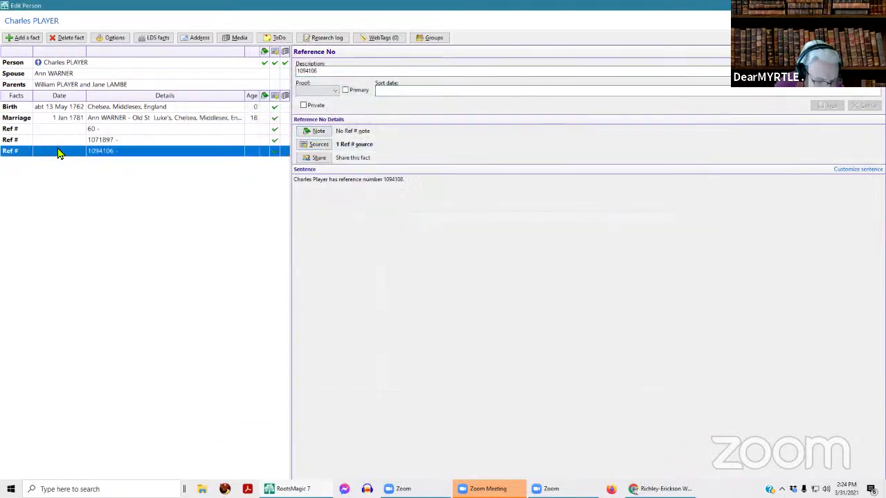
left_click(275, 154)
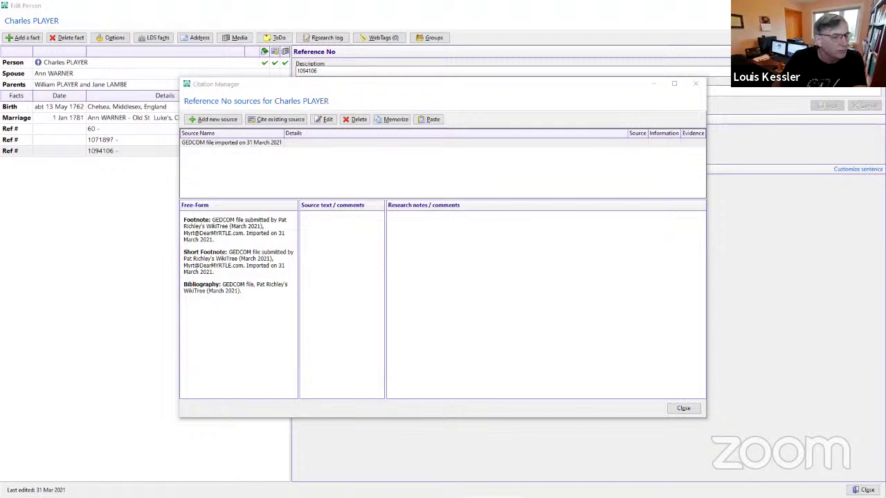
left_click(698, 90)
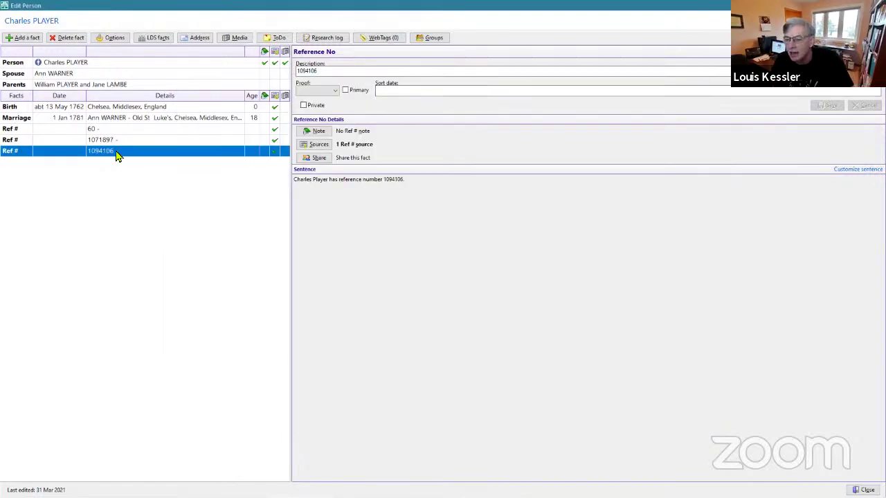
key("Up")
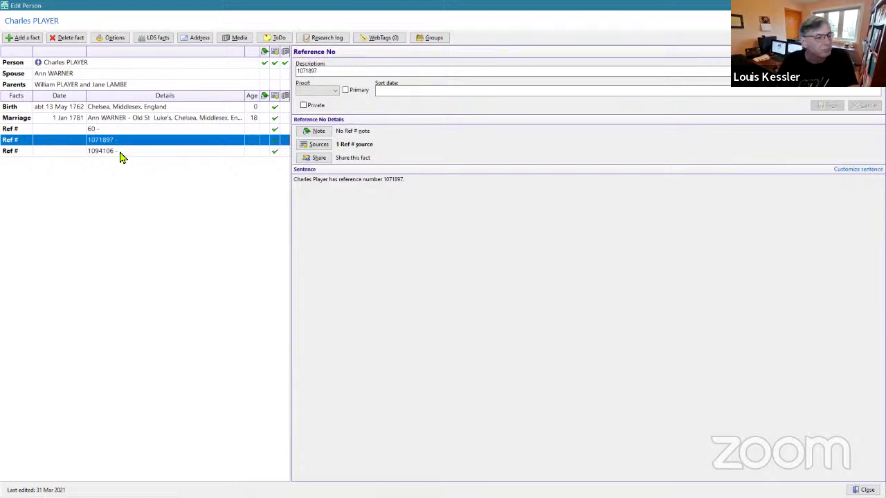
left_click(120, 154)
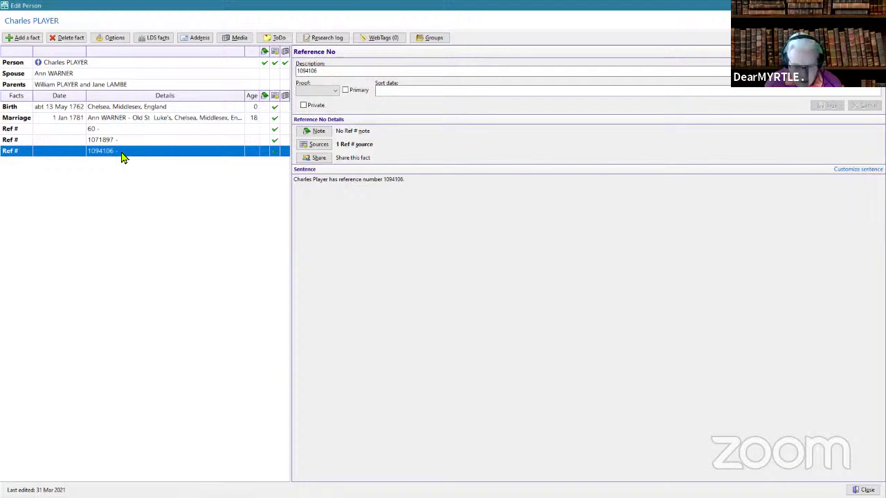
left_click(21, 131)
left_click(21, 141)
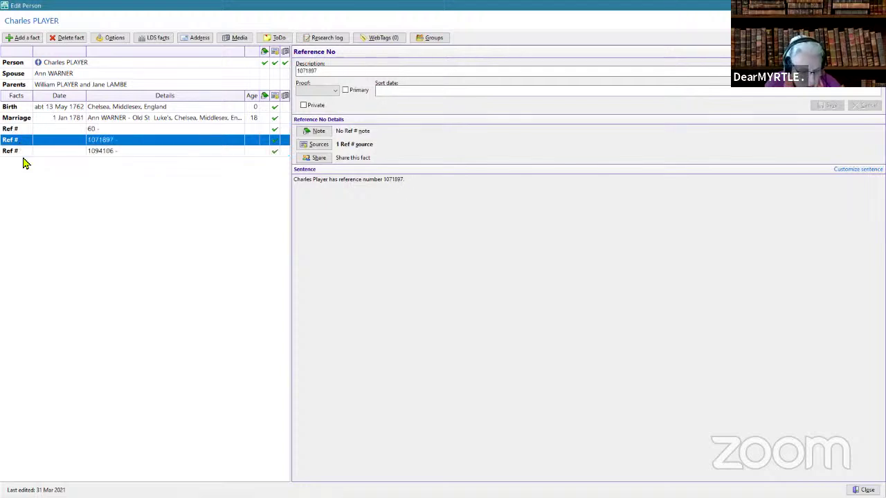
key("Down")
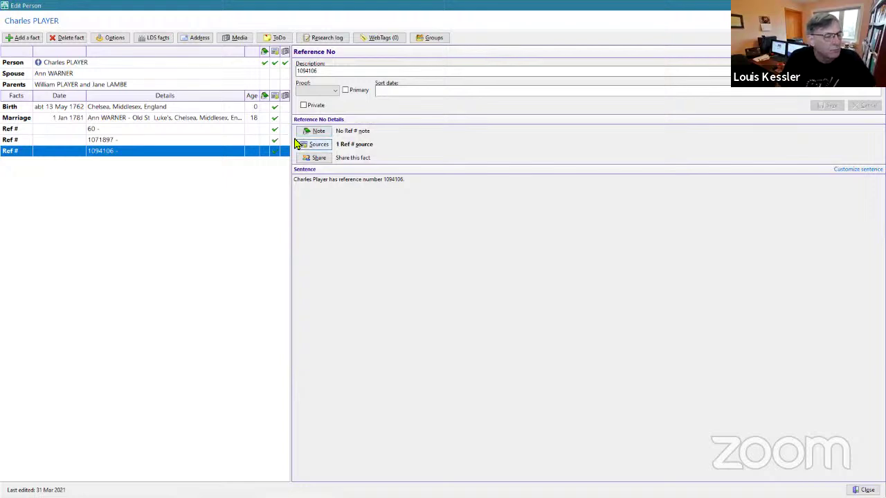
left_click(315, 146)
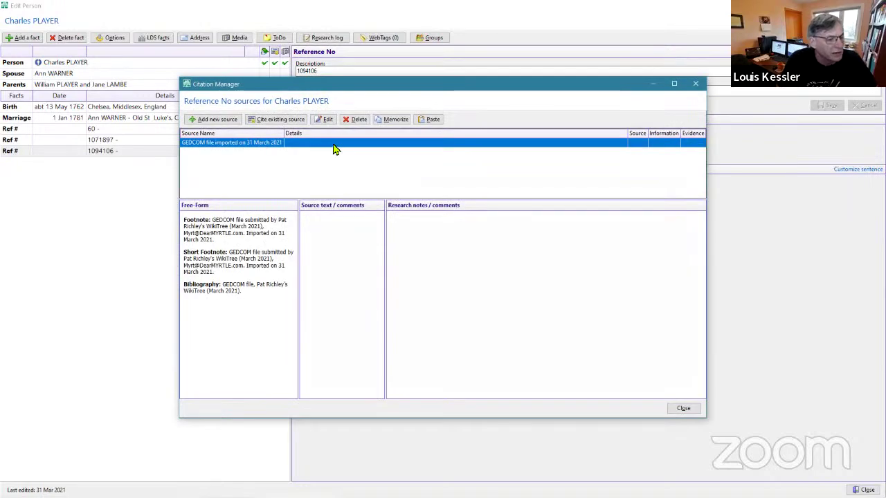
left_click(697, 83)
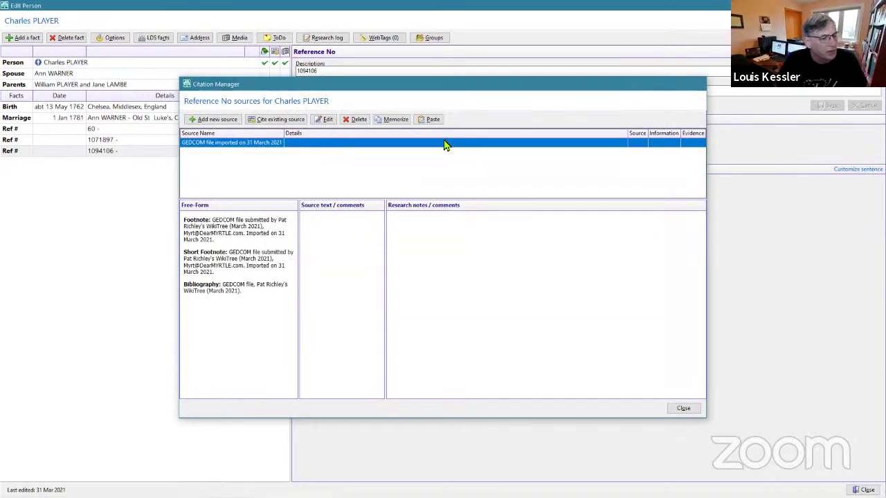
left_click(316, 132)
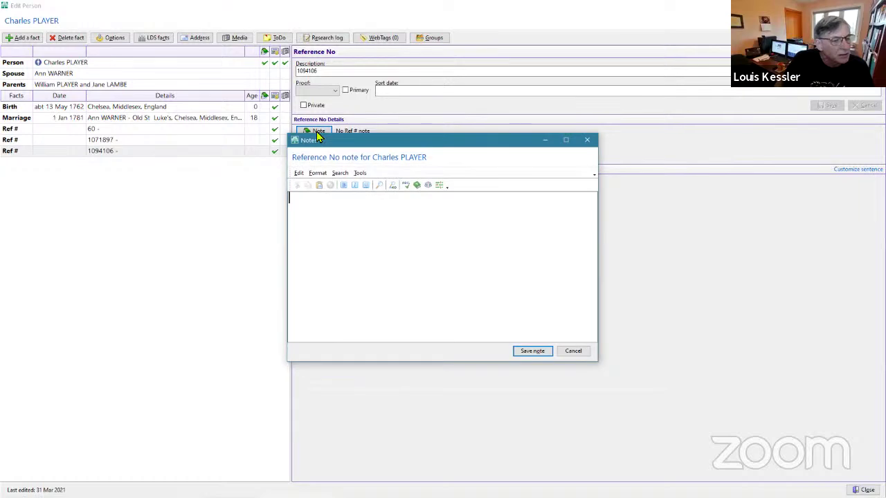
left_click(587, 140)
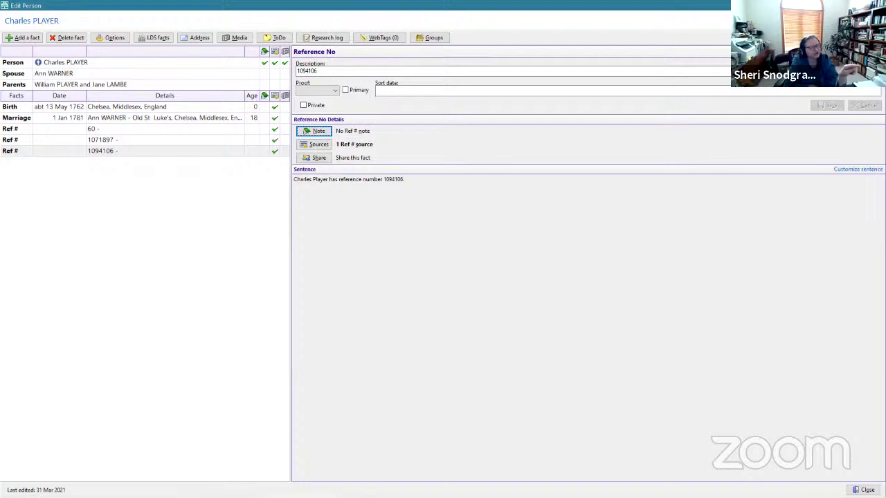
left_click(276, 140)
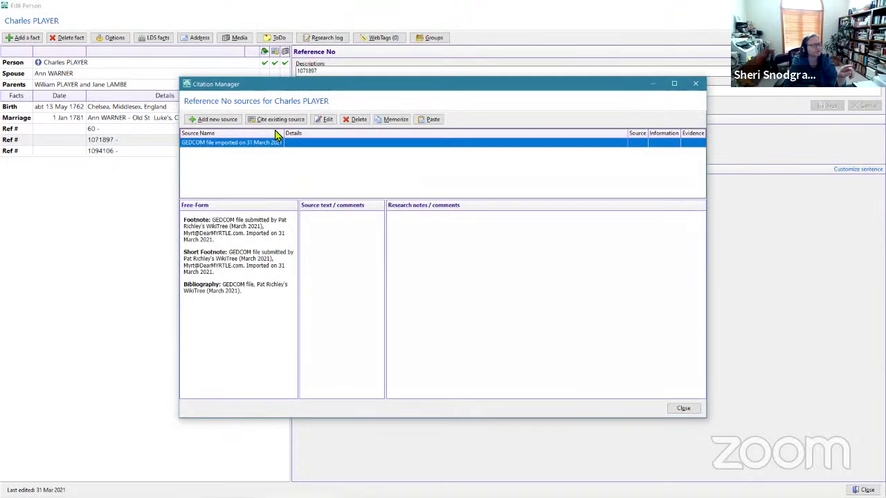
left_click(695, 84)
left_click(119, 132)
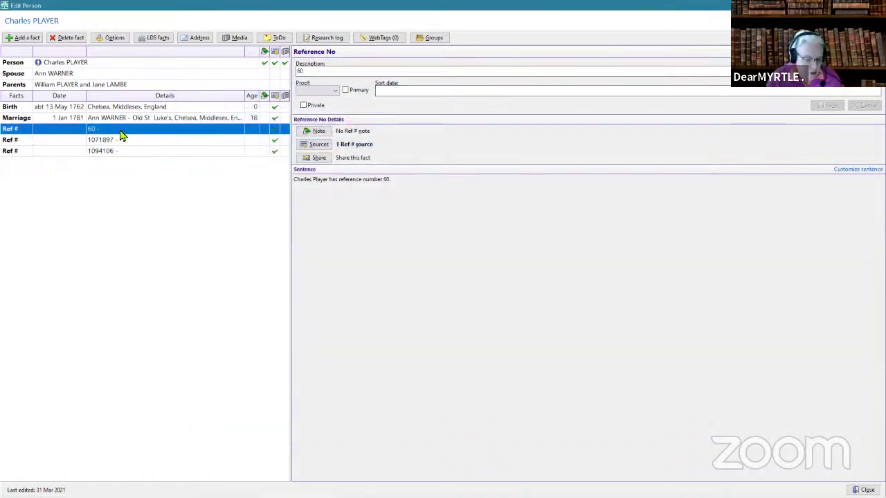
left_click(32, 142)
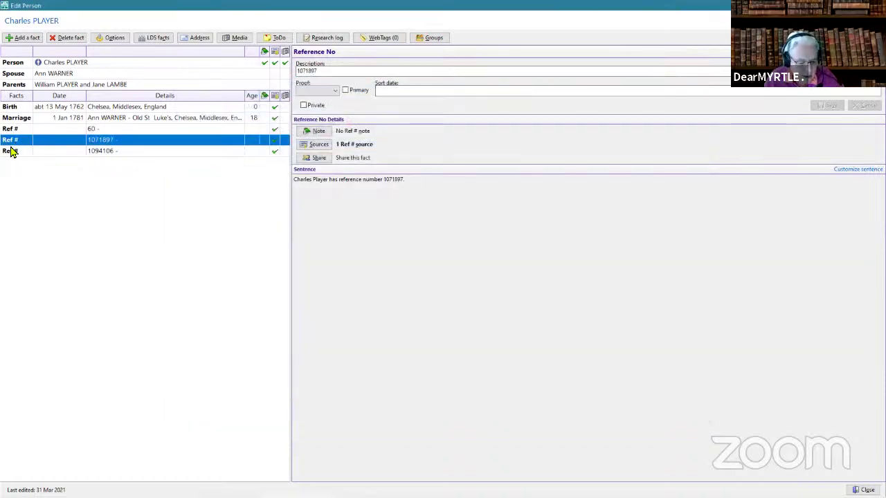
left_click(9, 152)
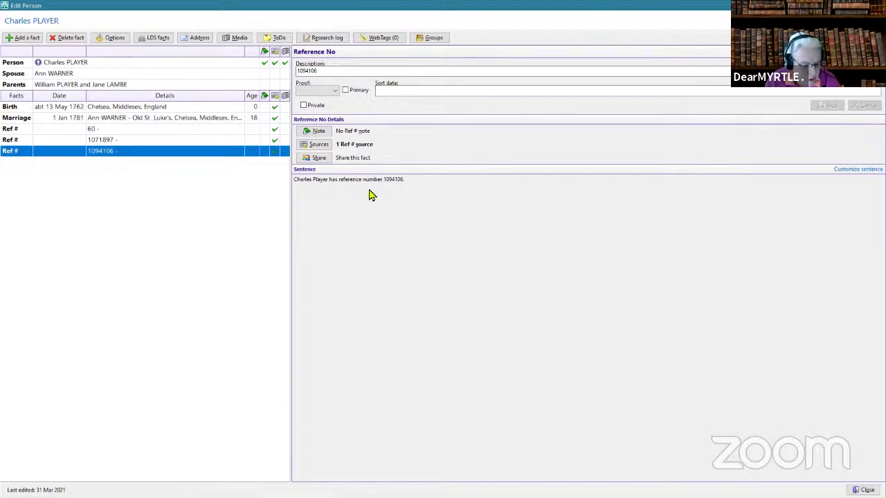
left_click(16, 141)
left_click(16, 132)
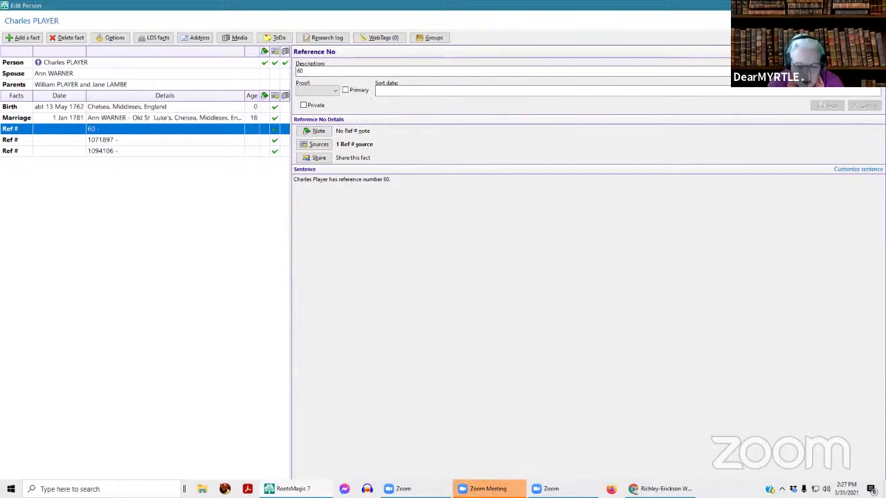
- Close Charles PLAYER's record and open father William PLAYER's 1739 Bethnal Green, Middlesex birth fact
left_click(876, 6)
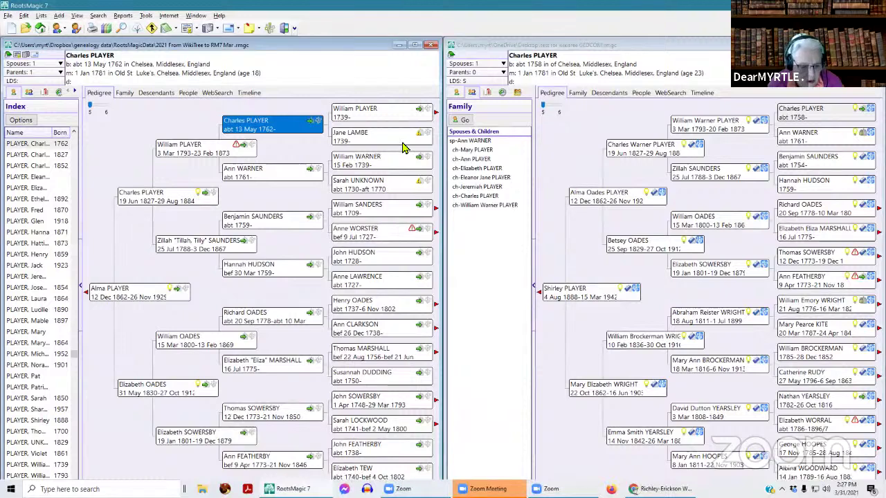
double_click(391, 119)
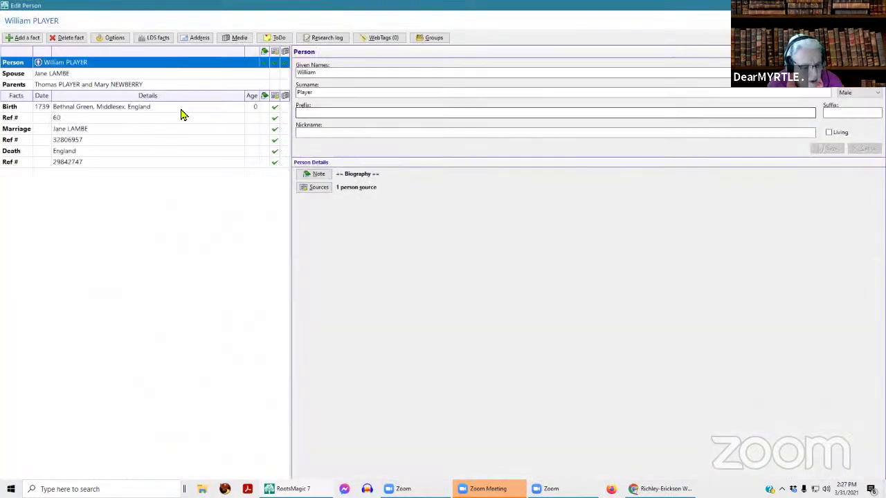
left_click(180, 111)
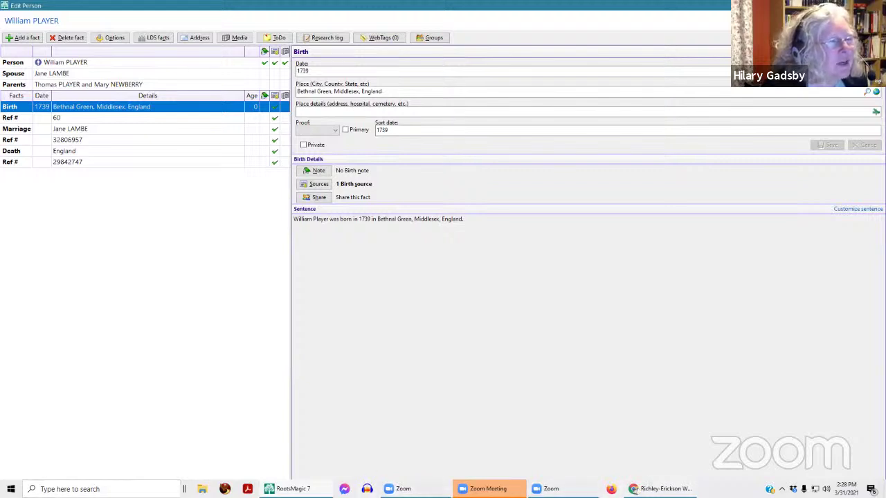
- Open a new Chrome window from the taskbar for a 'bethnal green, chelsea England' search
right_click(657, 489)
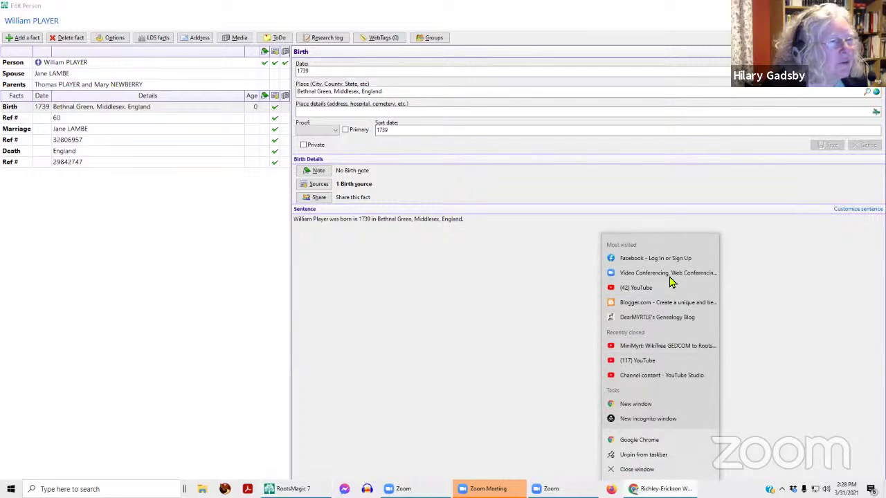
key("ctrl+t")
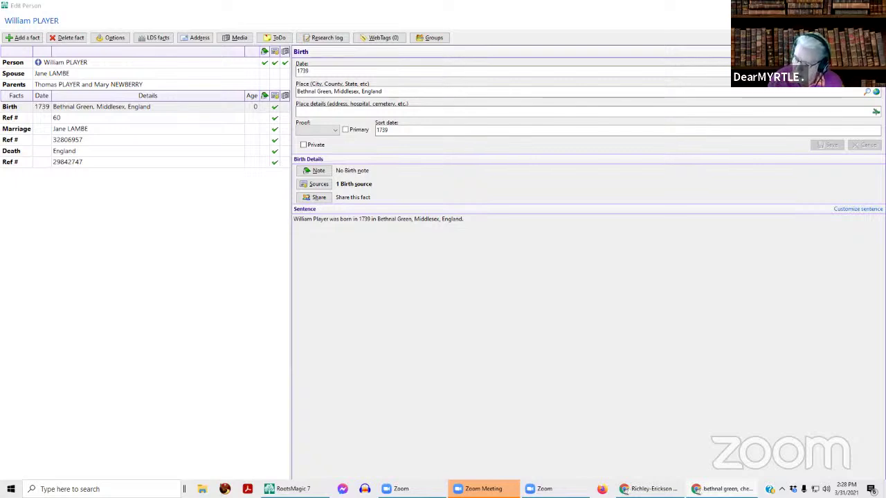
- Bring the 'bethnal green, chelsea England' Google results onscreen and switch them to Maps results
left_click_drag(885, 52, 121, 1)
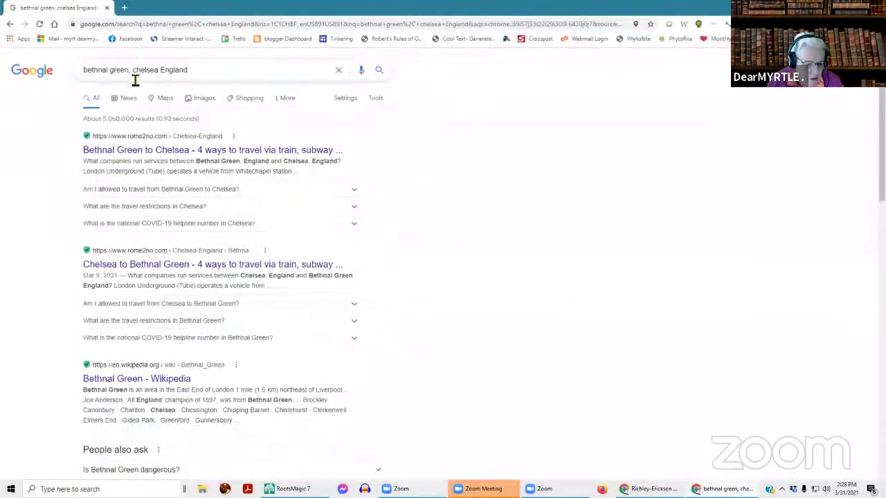
left_click_drag(201, 73, 49, 68)
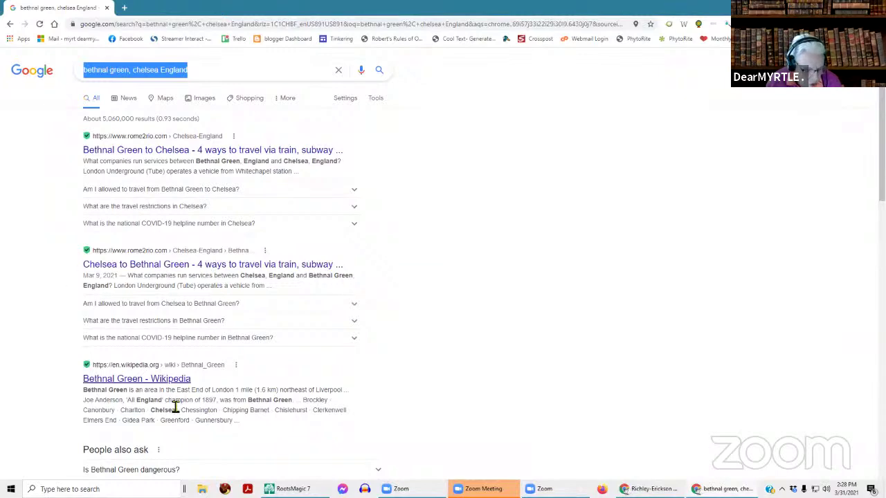
scroll(257, 384, "down", 2)
scroll(257, 380, "up", 2)
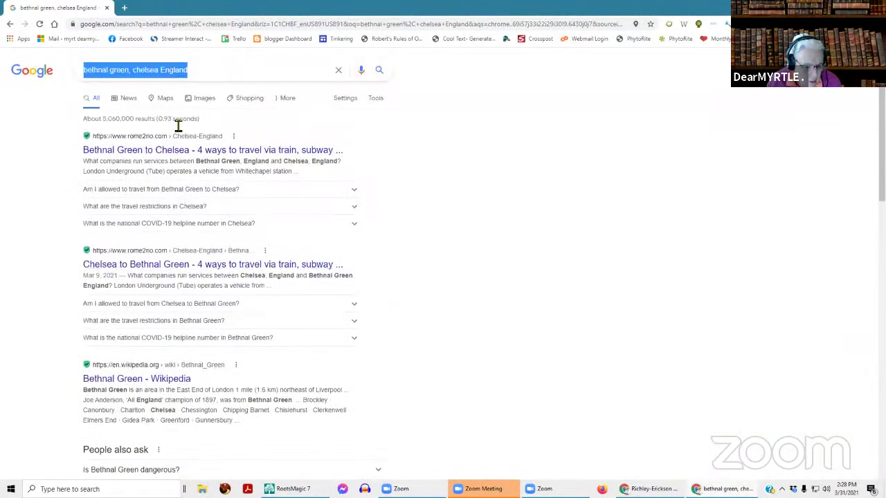
left_click(163, 102)
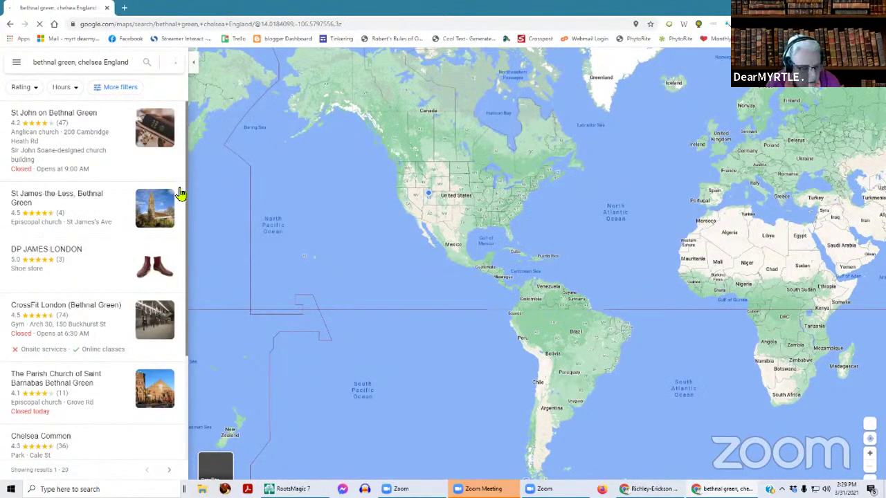
- Open the St John on Bethnal Green result and zoom the map in on England
left_click(81, 119)
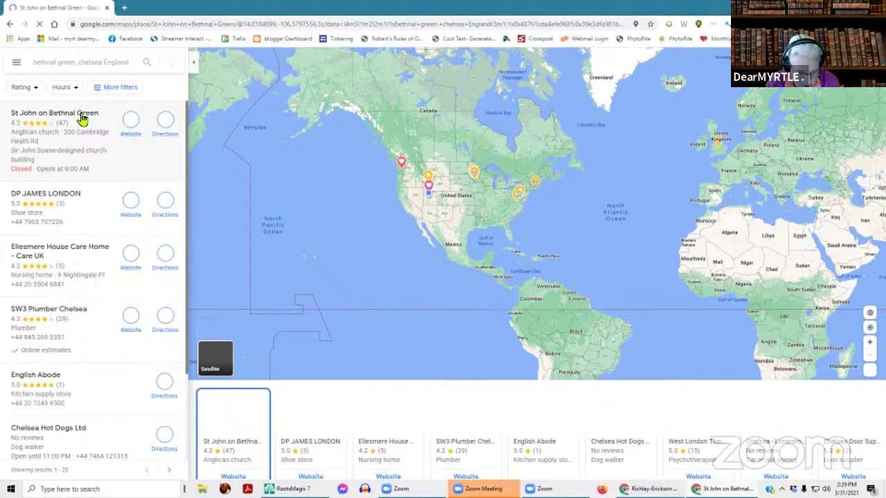
scroll(754, 237, "up", 2)
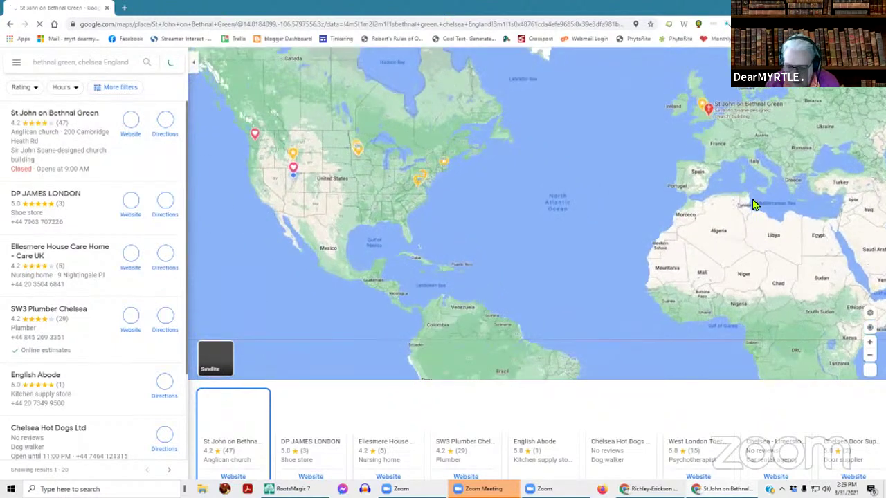
left_click_drag(720, 228, 702, 364)
scroll(671, 265, "up", 2)
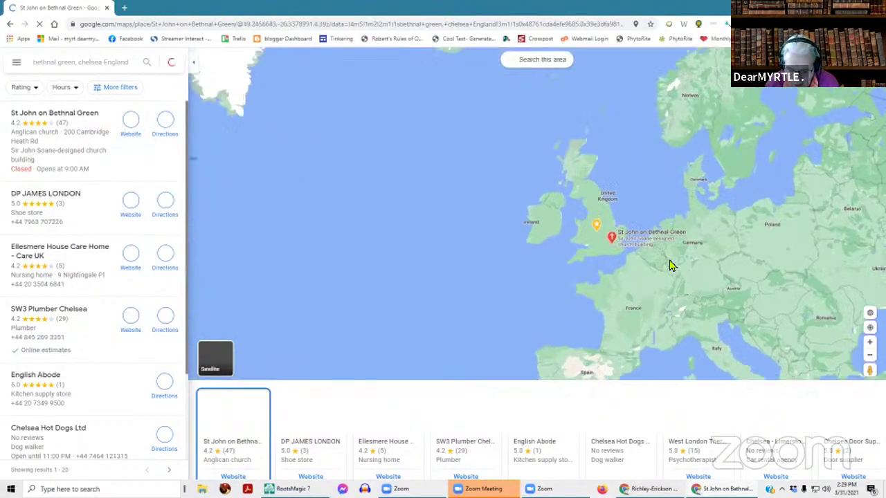
scroll(670, 265, "up", 3)
scroll(623, 254, "up", 2)
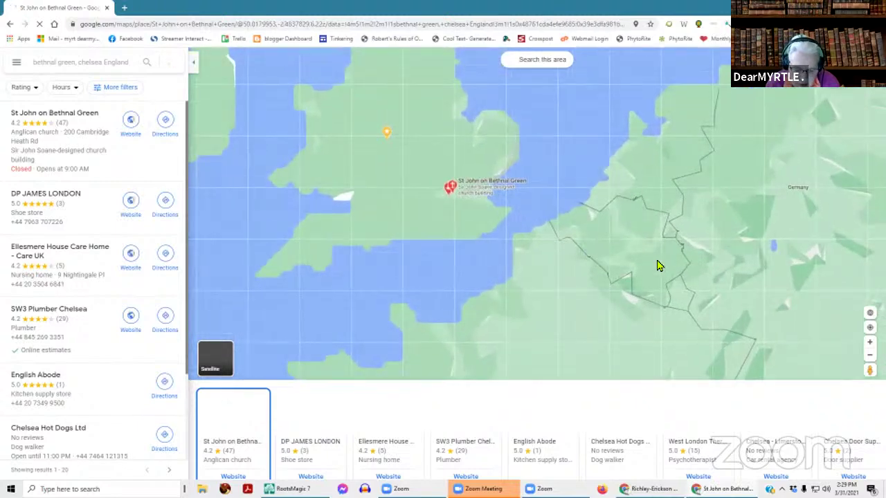
scroll(613, 259, "up", 3)
scroll(615, 257, "up", 1)
left_click_drag(597, 169, 753, 272)
scroll(743, 252, "up", 1)
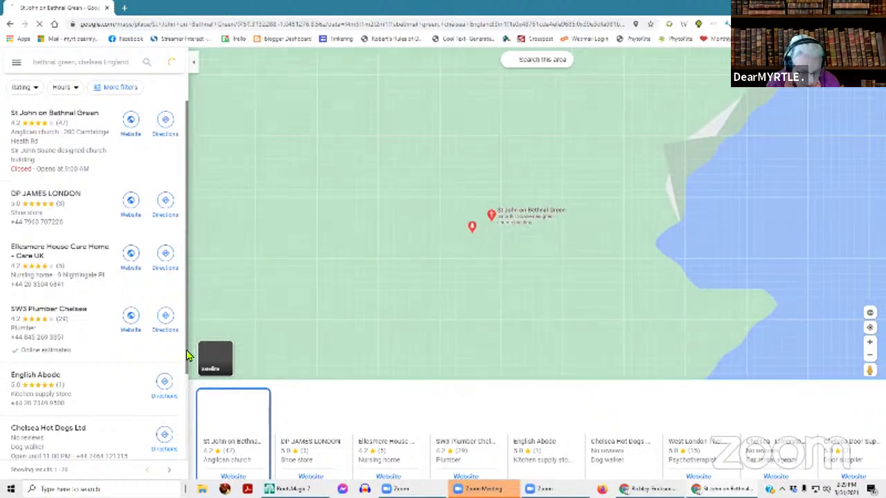
- Switch the map to Satellite imagery, then move Chrome off the shared screen
left_click(211, 358)
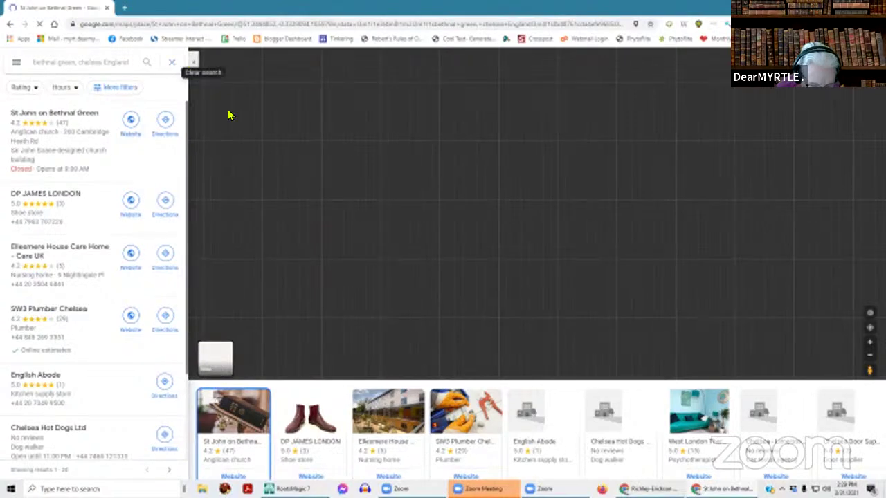
scroll(429, 159, "down", 3)
scroll(449, 172, "down", 3)
left_click_drag(97, 10, 885, 160)
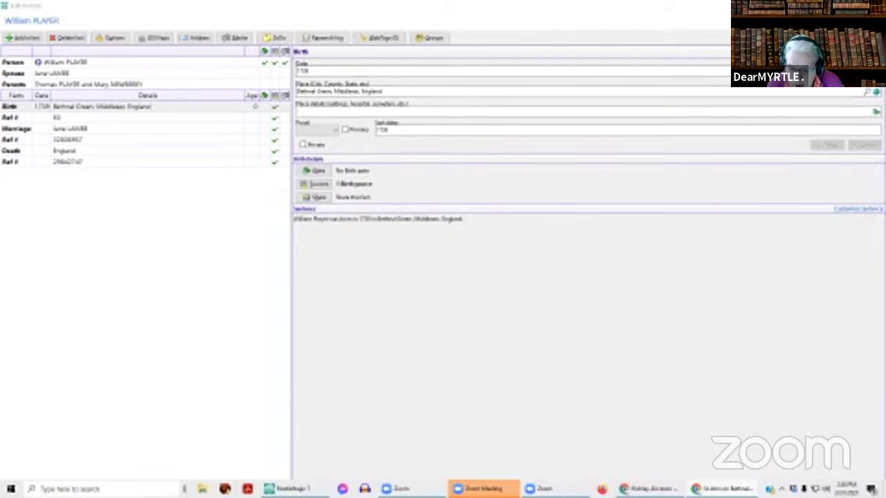
- Shrink William PLAYER's Edit Person window and move it up and left over the pedigree view
left_click_drag(803, 4, 806, 5)
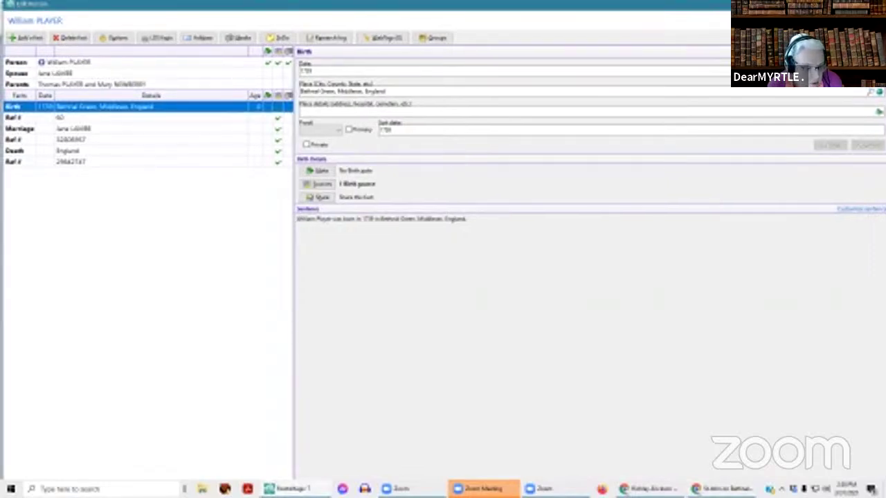
left_click_drag(3, 2, 204, 84)
left_click_drag(602, 90, 516, 59)
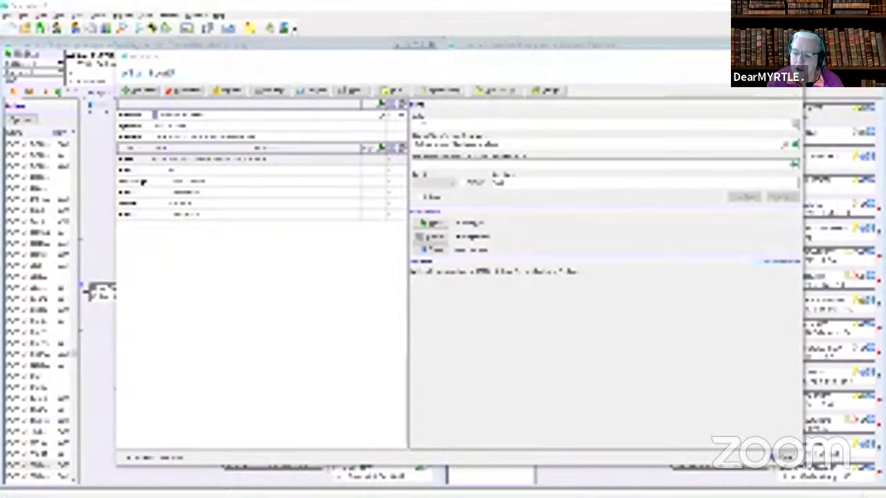
- Read the GEDCOM REFN lines in the Zoom chat, hide the chat, and bring in the WikiTree post
left_click_drag(587, 0, 435, 53)
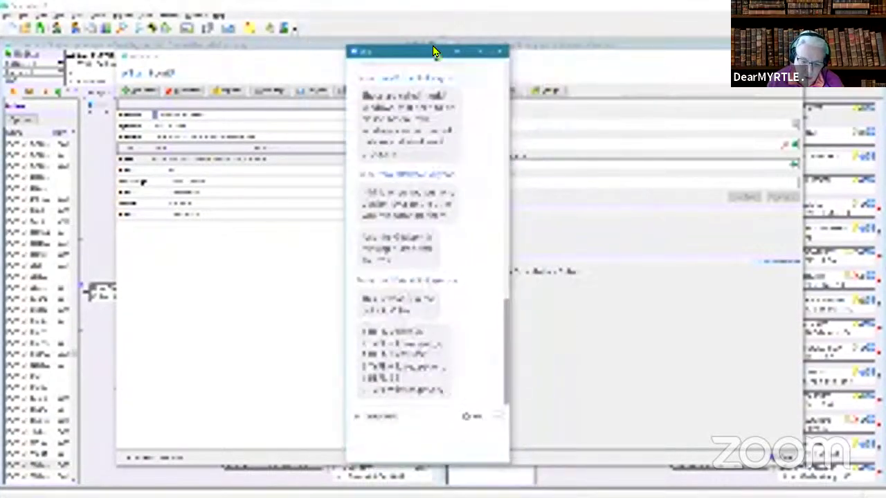
left_click(479, 52)
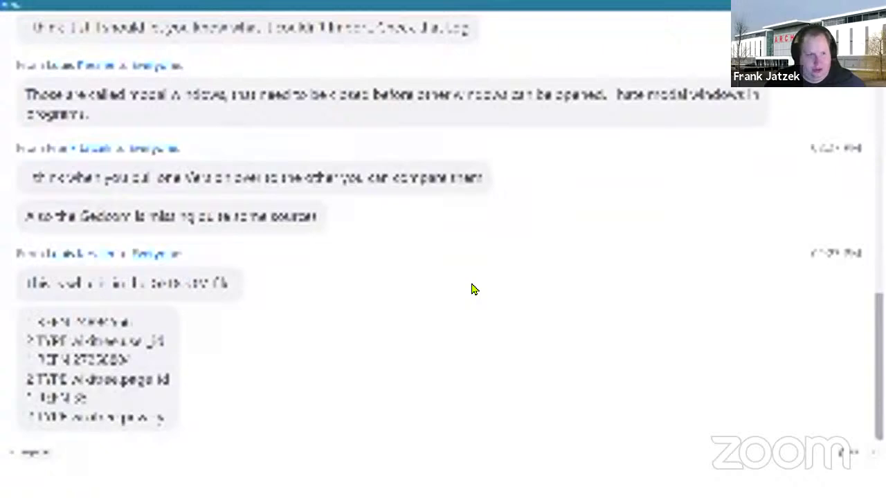
left_click_drag(172, 420, 164, 300)
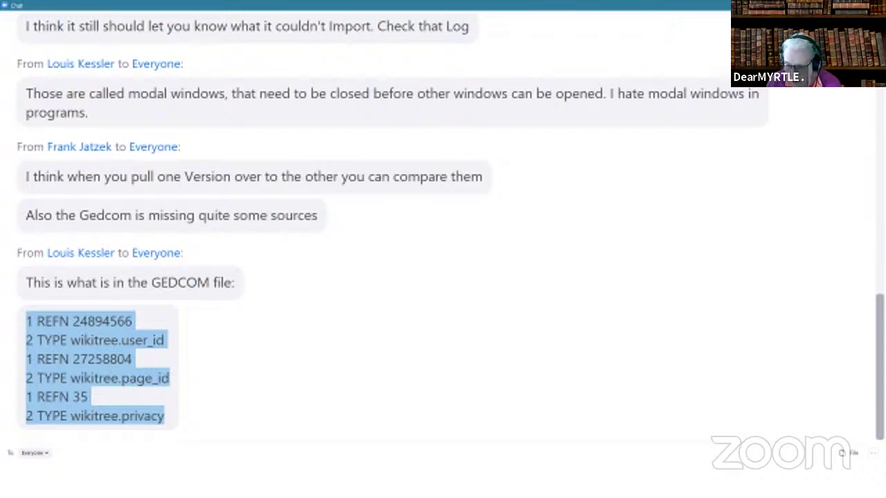
left_click(863, 5)
left_click(472, 52)
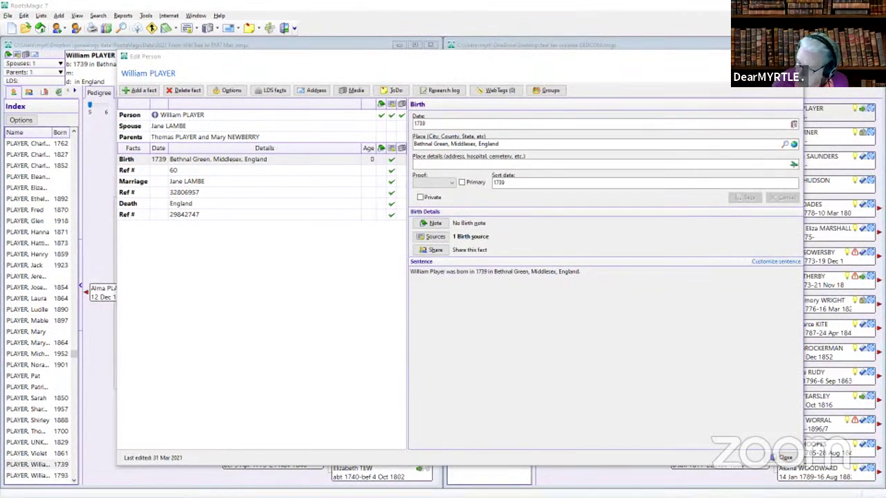
left_click_drag(677, 93, 216, 18)
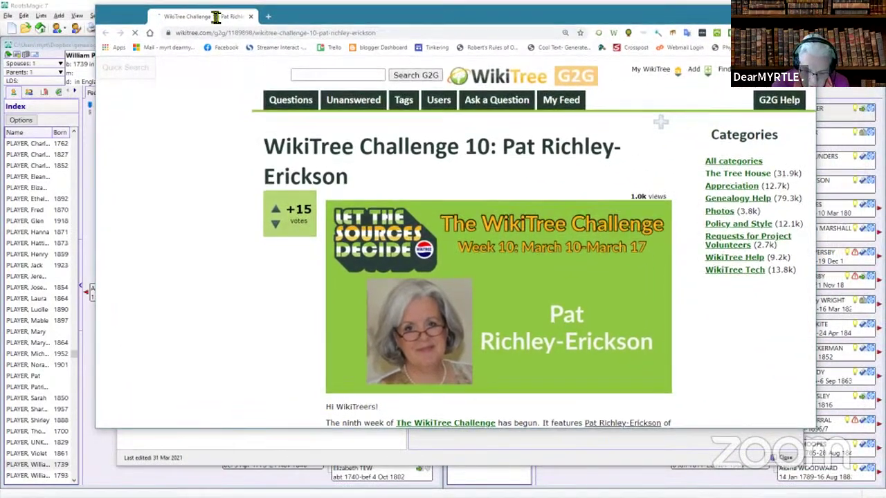
- Maximize the WikiTree window, skim the Challenge 10 answer comments, and bring up Chrome's menu
left_click(787, 9)
scroll(596, 322, "down", 5)
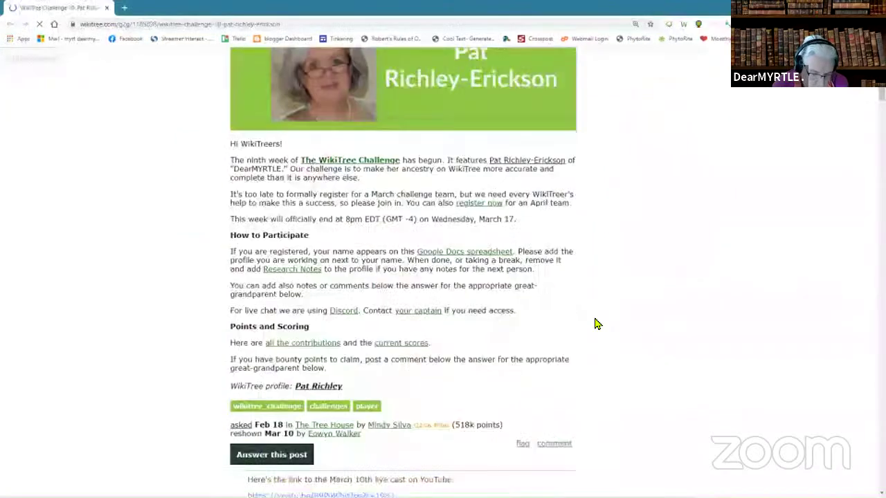
scroll(597, 324, "down", 3)
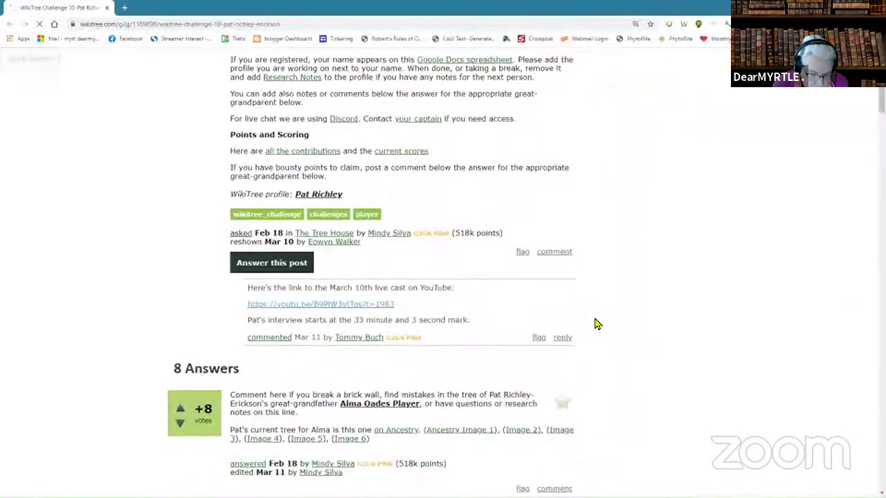
scroll(597, 324, "down", 4)
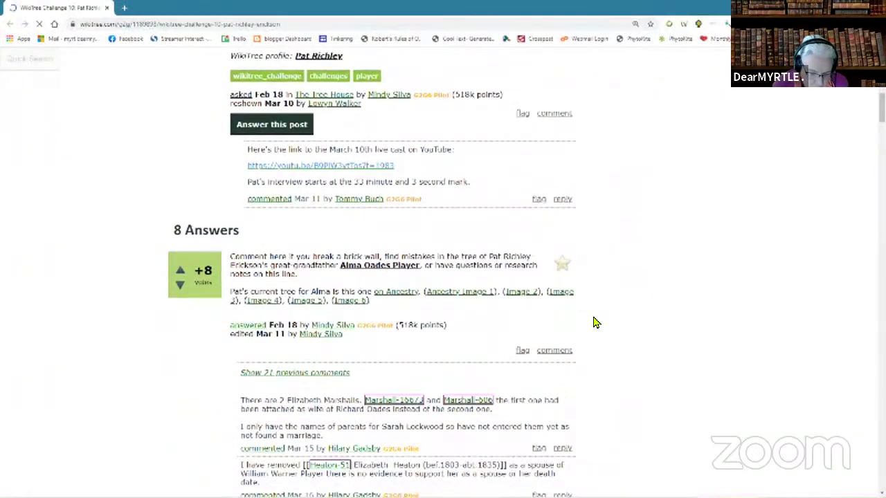
scroll(595, 322, "down", 5)
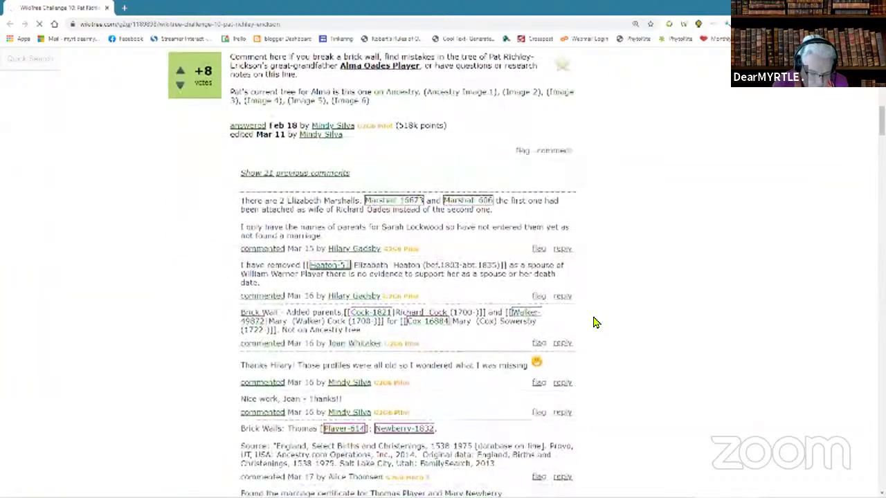
scroll(595, 322, "down", 6)
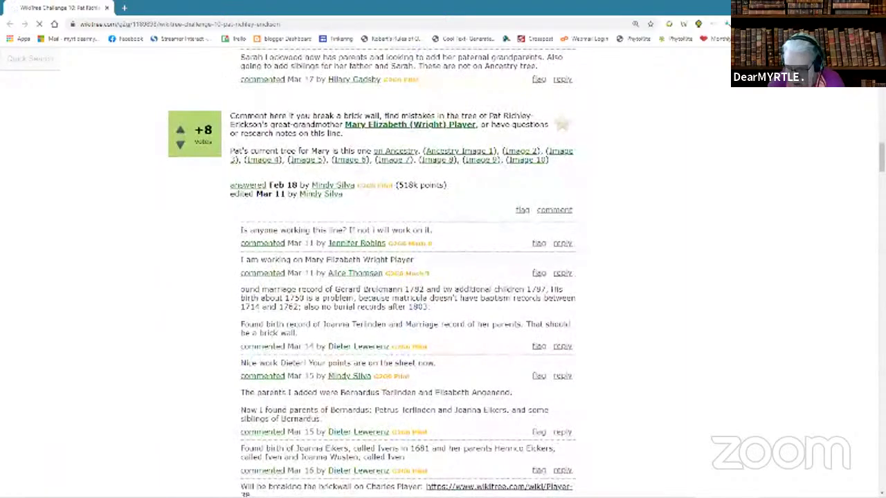
scroll(595, 322, "up", 10)
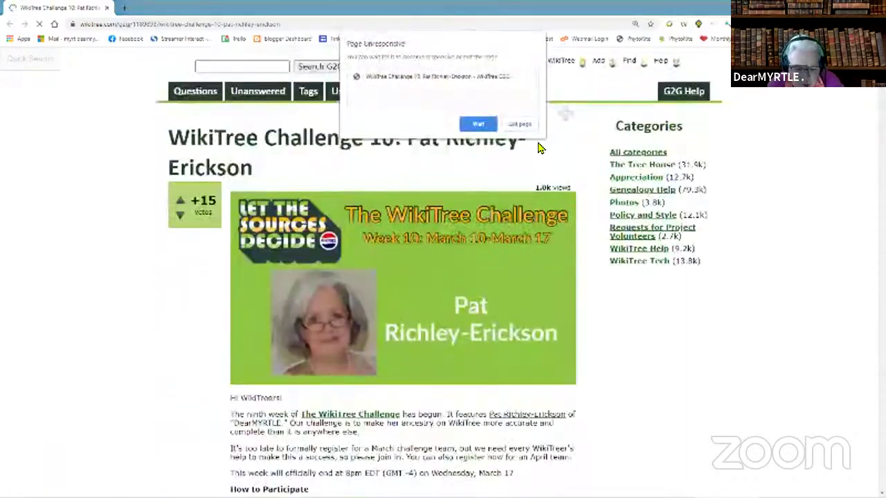
left_click(877, 23)
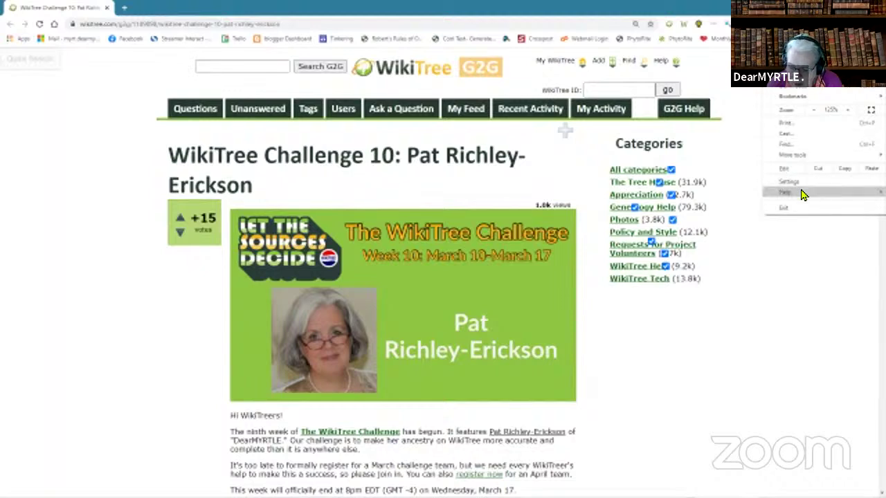
left_click(807, 150)
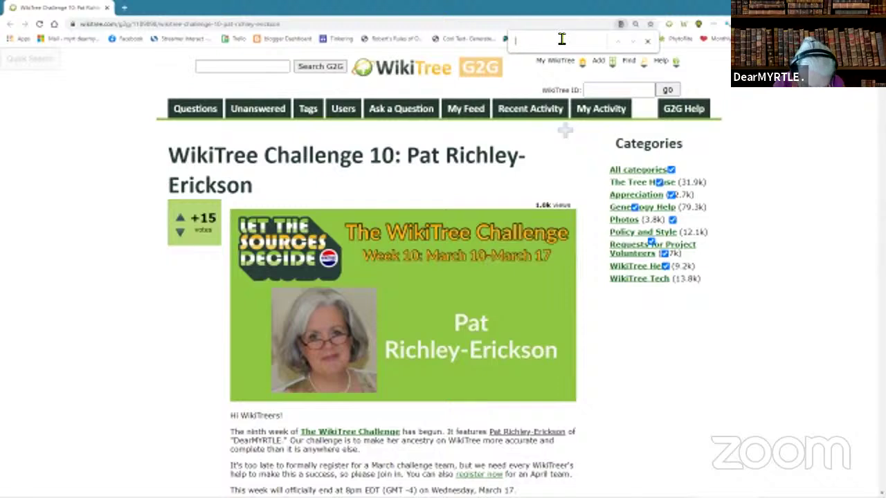
type("player")
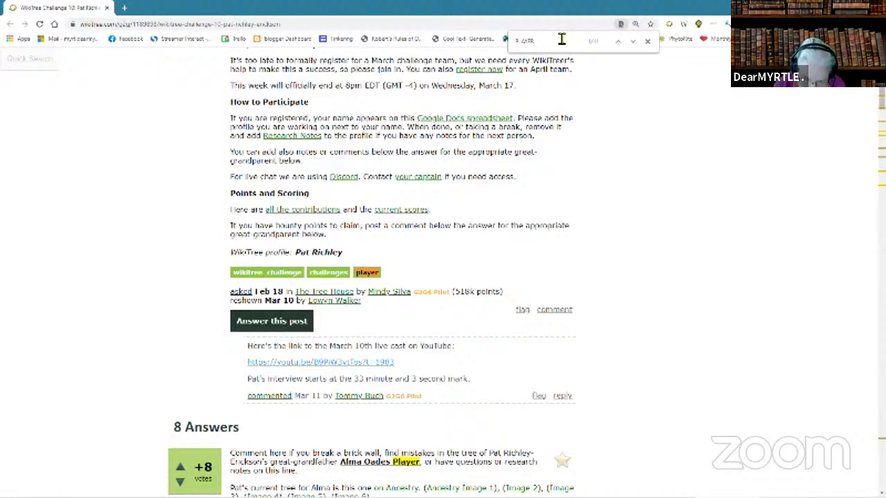
key("Return")
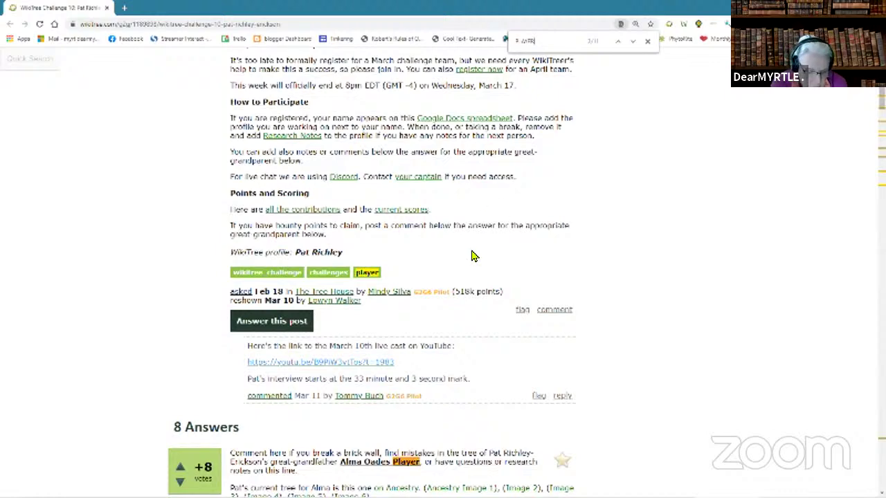
scroll(497, 260, "up", 1)
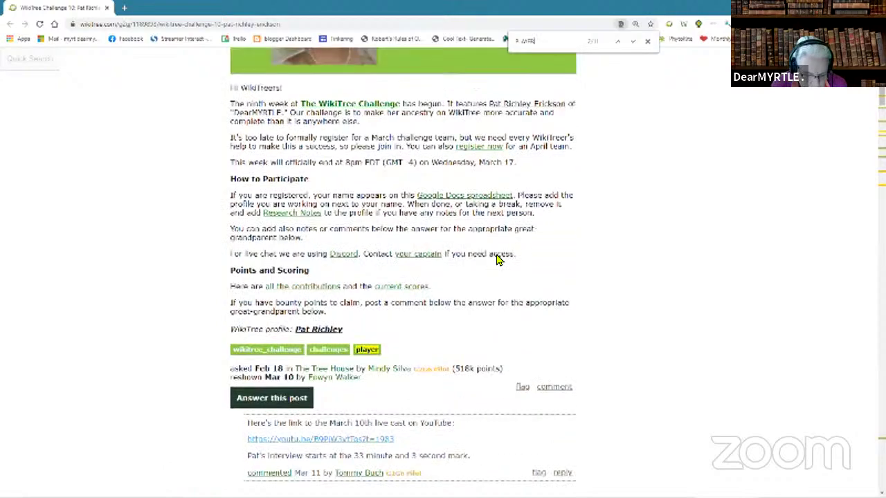
scroll(497, 261, "down", 2)
scroll(497, 260, "down", 2)
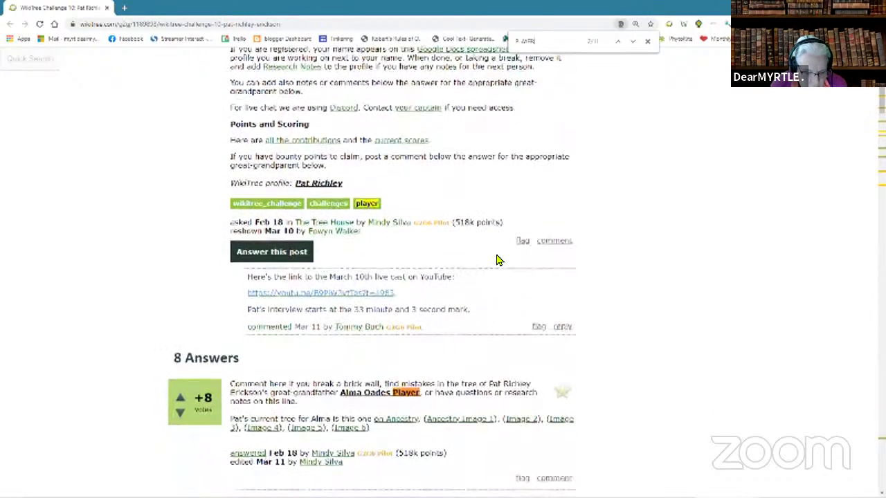
left_click(633, 42)
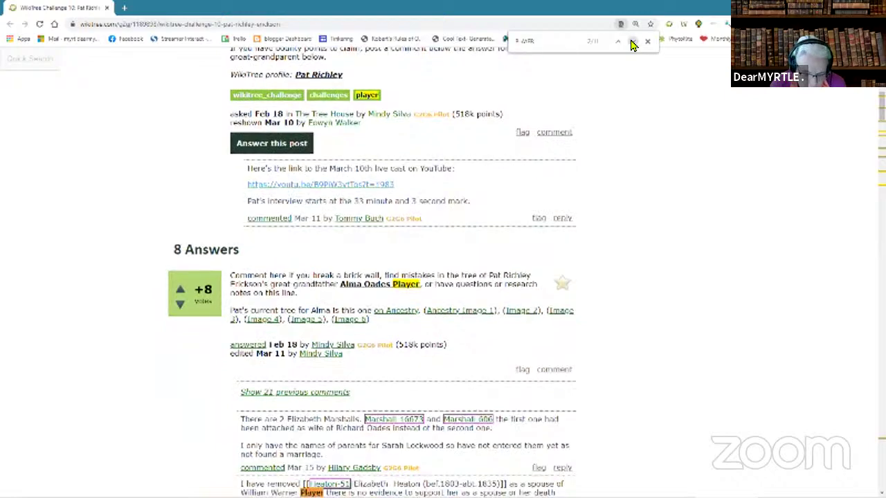
left_click(633, 42)
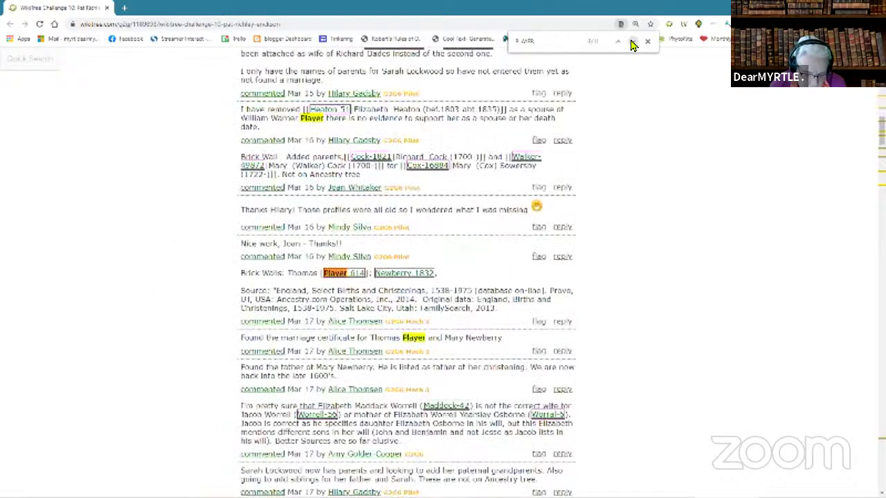
scroll(649, 267, "up", 2)
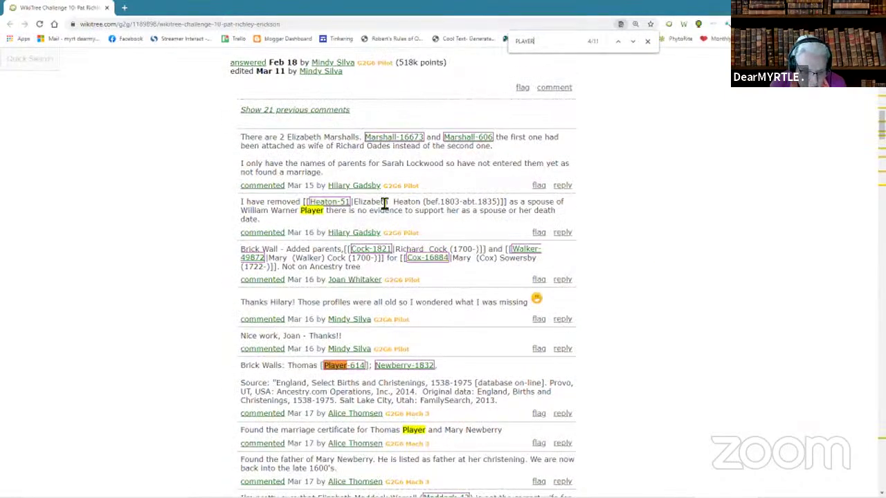
triple_click(232, 209)
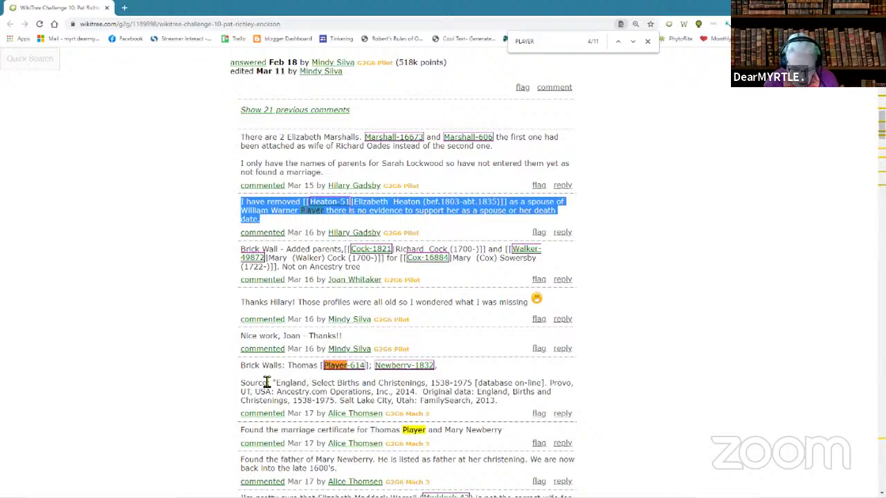
scroll(602, 400, "down", 2)
scroll(602, 400, "down", 4)
scroll(604, 402, "down", 3)
scroll(605, 401, "down", 3)
scroll(605, 402, "down", 6)
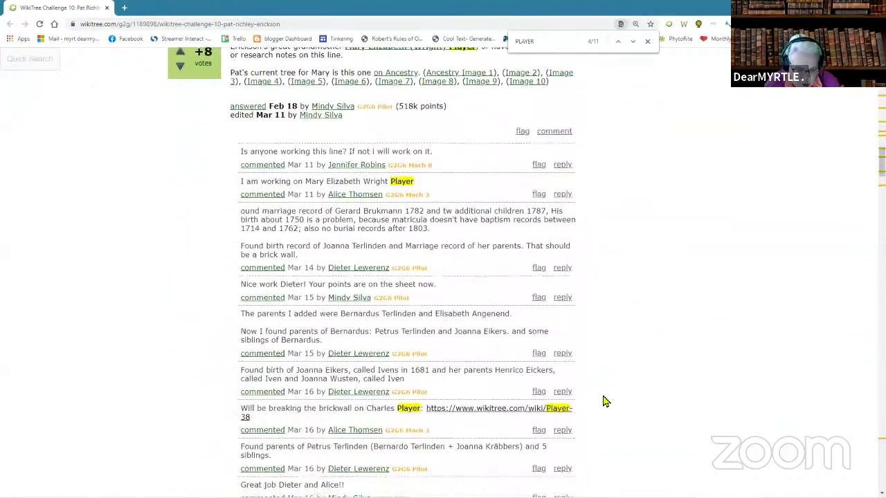
scroll(605, 401, "down", 3)
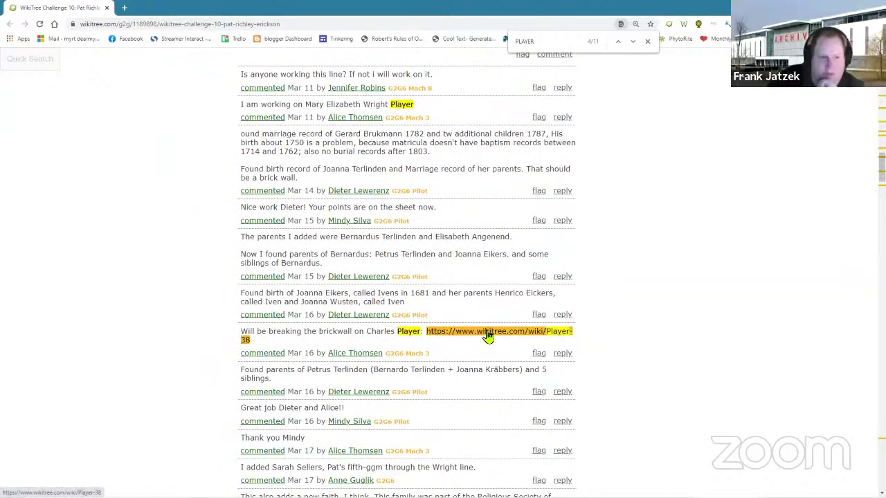
- Select the text of the comment about breaking the Charles Player brickwall
mouse_move(488, 335)
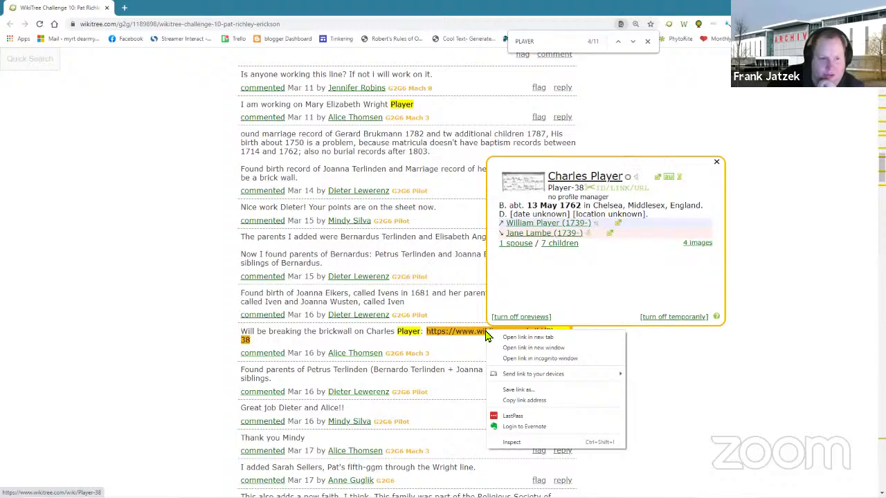
left_click_drag(231, 336, 390, 349)
scroll(657, 383, "down", 1)
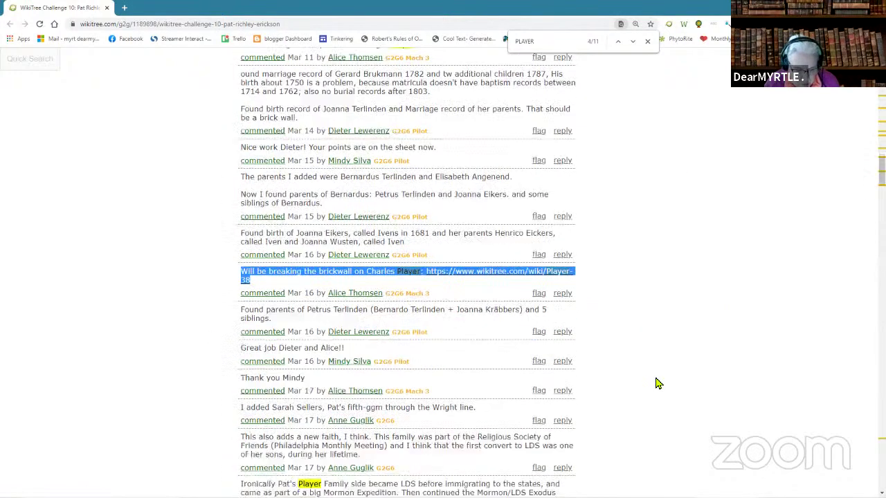
scroll(658, 383, "down", 4)
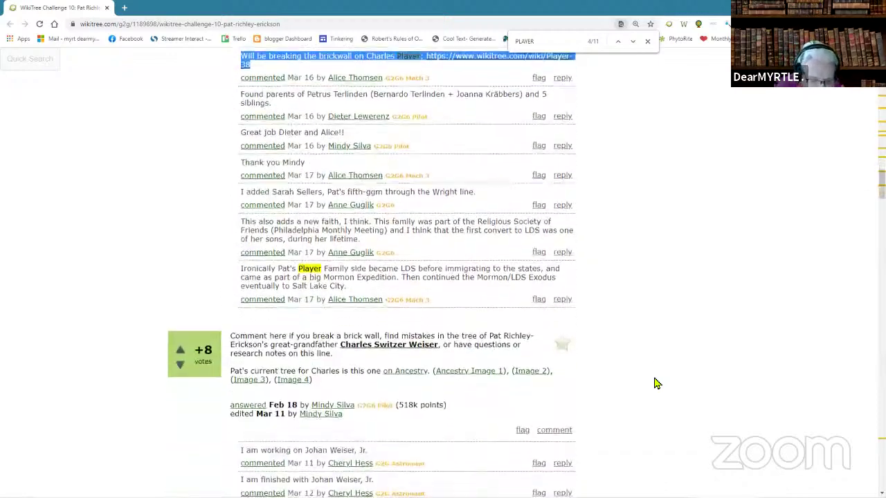
scroll(658, 382, "up", 3)
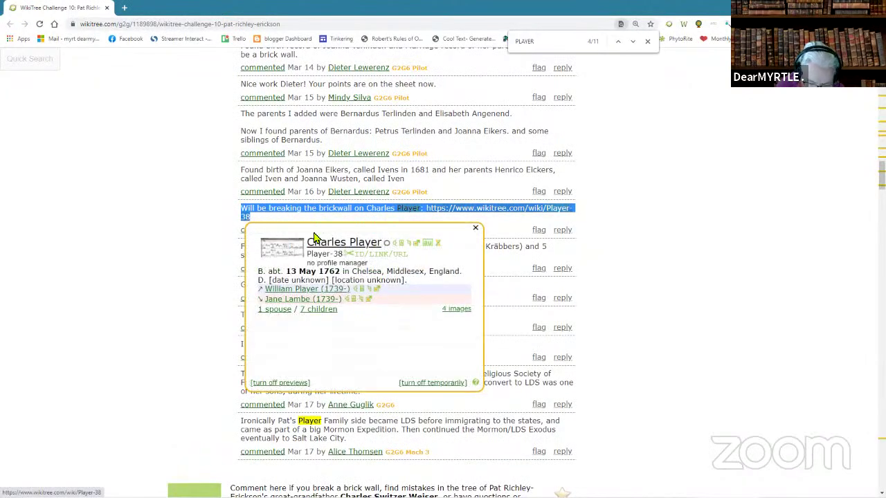
scroll(677, 290, "down", 1)
scroll(677, 295, "down", 5)
scroll(677, 296, "down", 3)
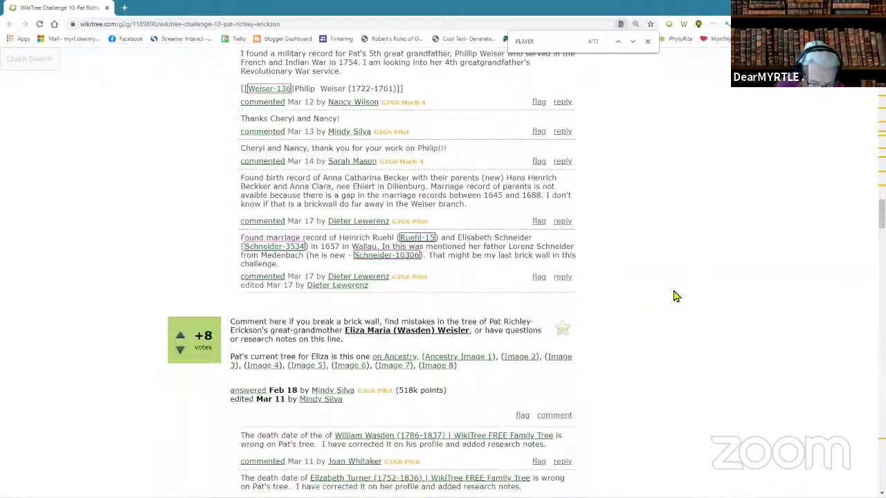
scroll(677, 296, "down", 6)
scroll(677, 297, "down", 4)
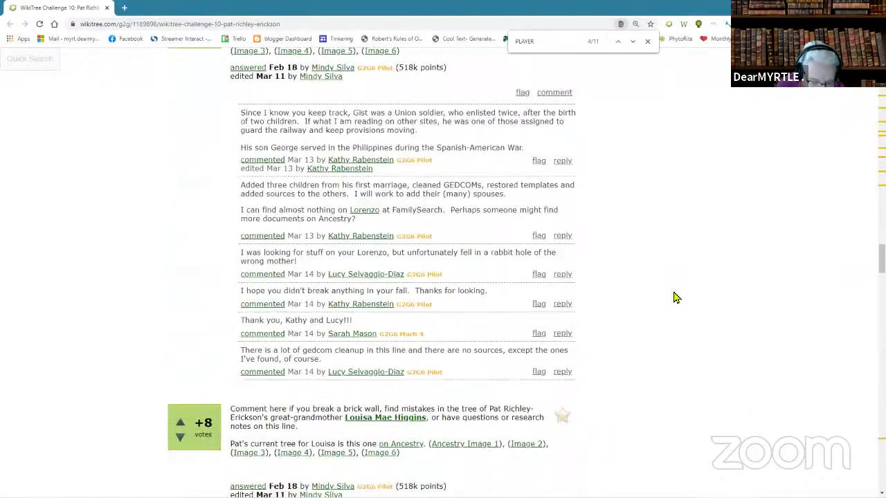
scroll(677, 298, "down", 2)
scroll(677, 298, "down", 12)
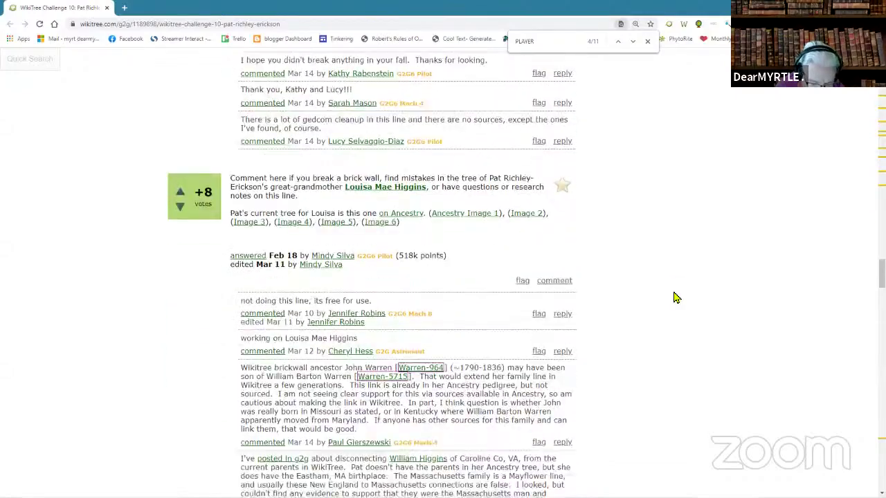
scroll(677, 297, "up", 1)
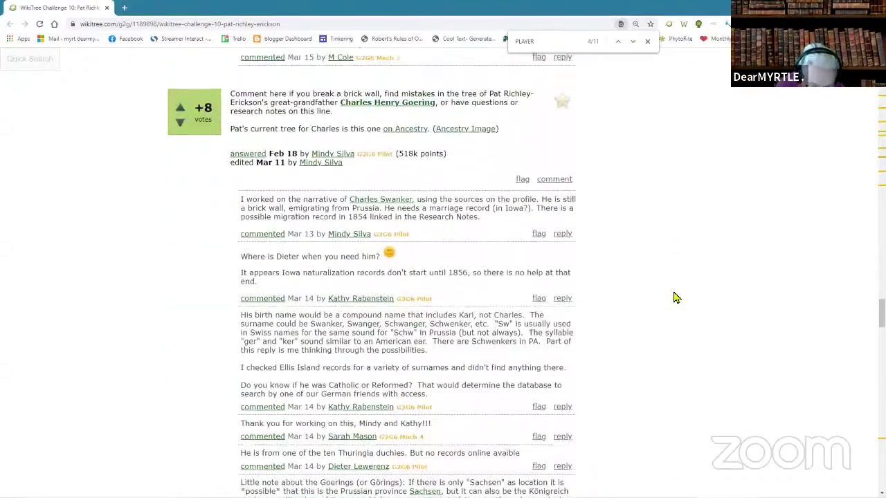
scroll(677, 298, "down", 8)
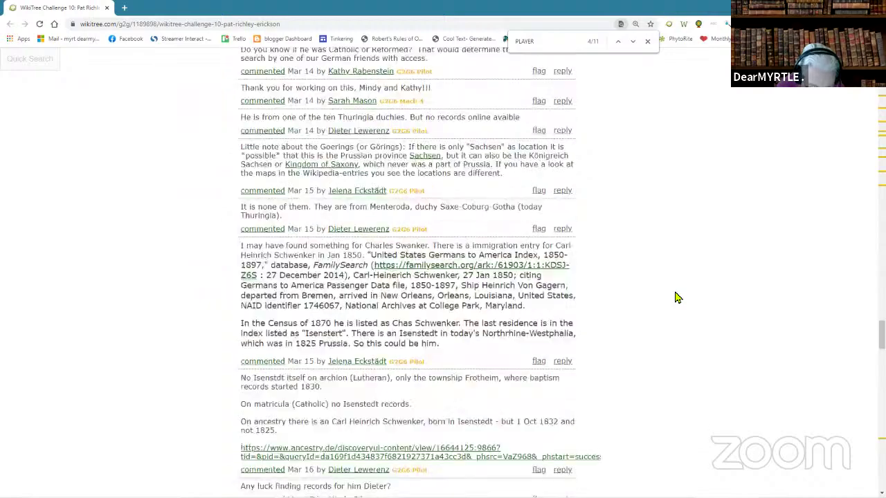
scroll(677, 298, "down", 7)
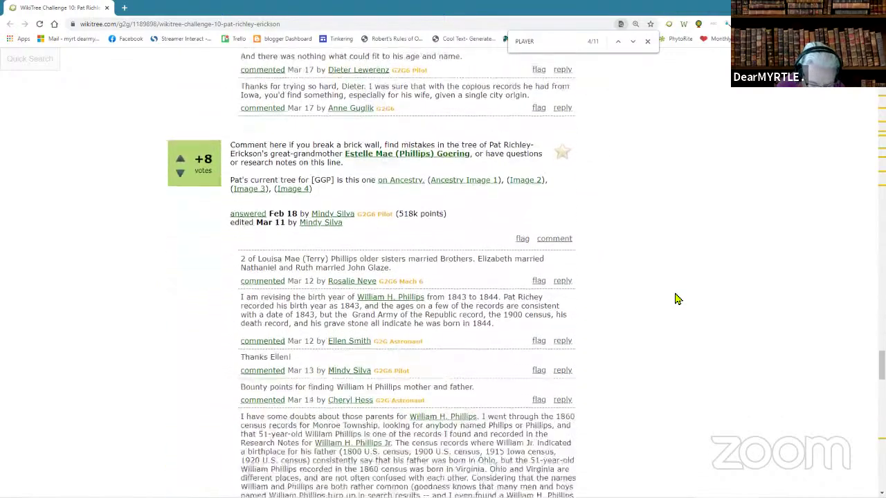
scroll(677, 299, "down", 5)
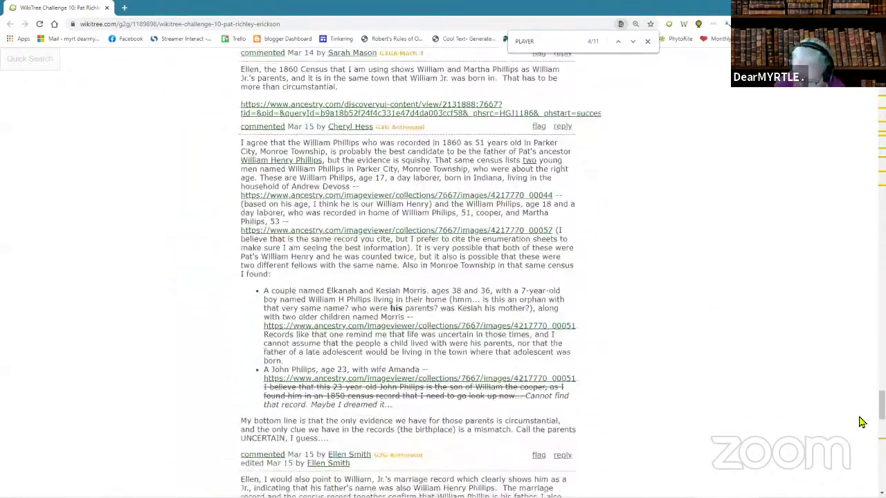
scroll(677, 298, "down", 3)
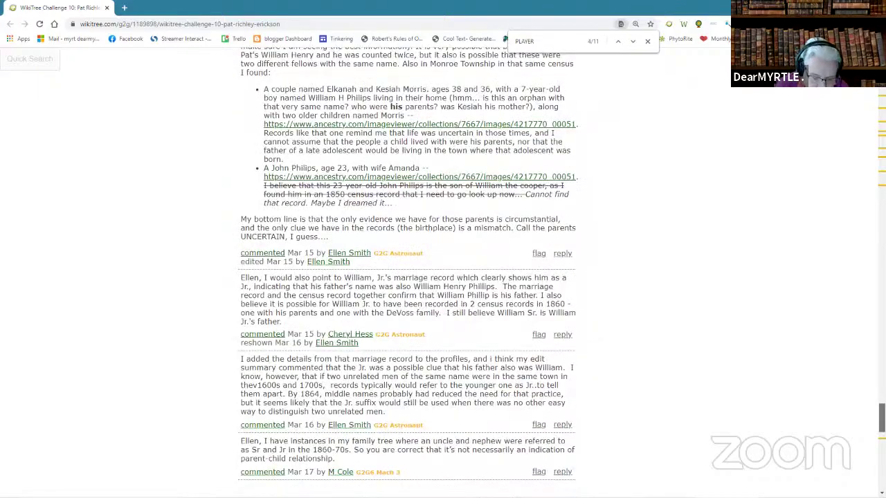
key("Home")
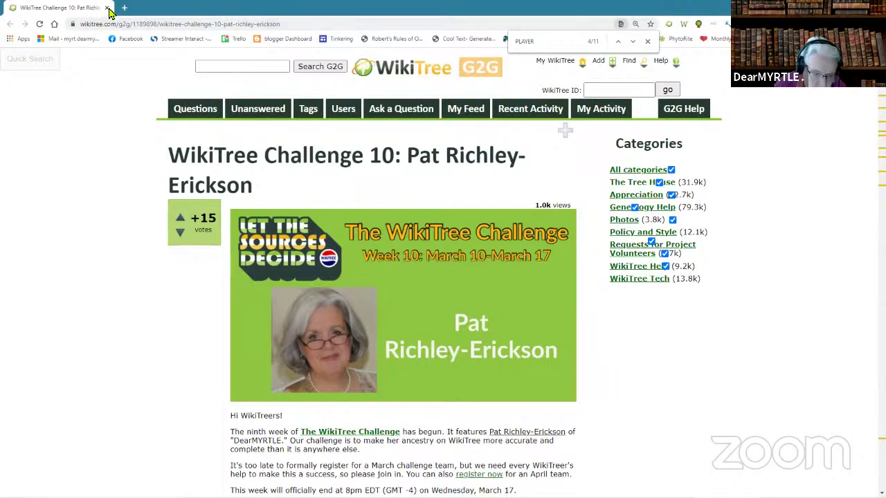
left_click_drag(108, 12, 885, 263)
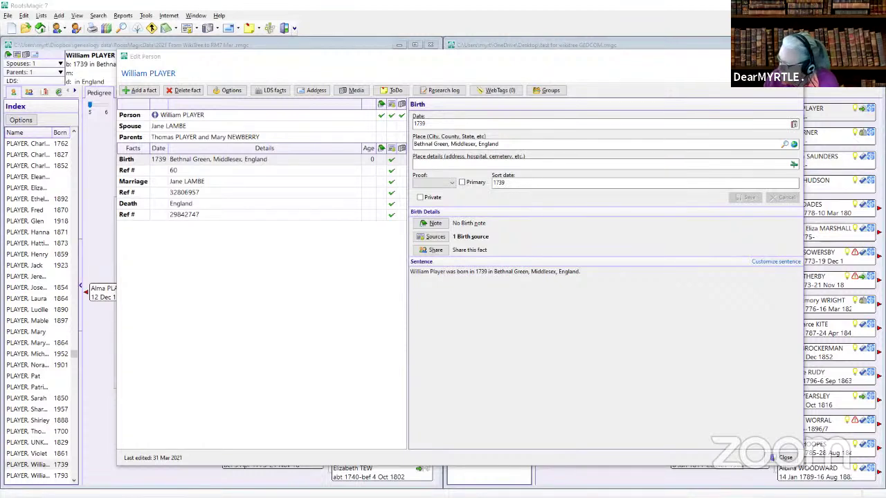
left_click_drag(586, 111, 396, 96)
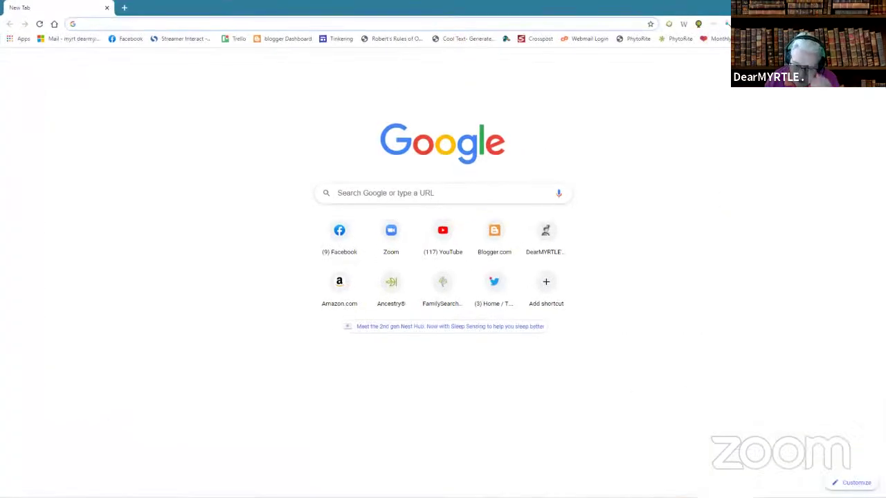
- Open Google Drive from the apps grid and bring up its New menu with the Google Sheets options
left_click(831, 69)
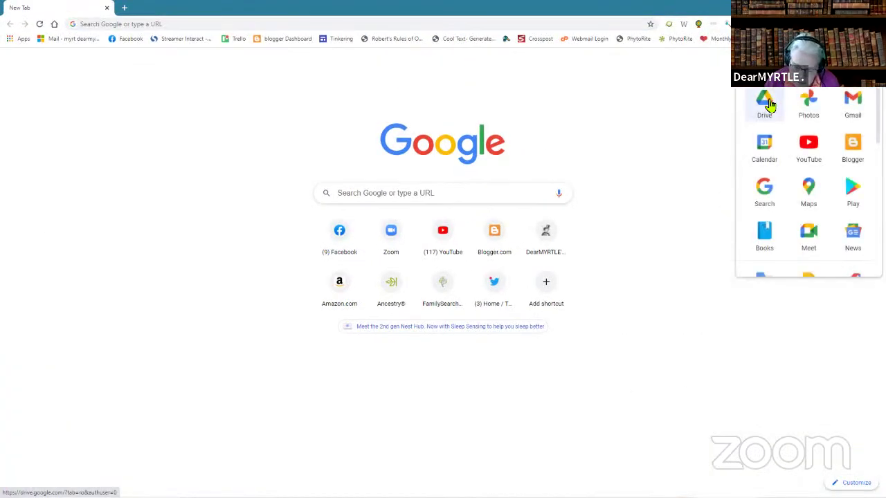
left_click(766, 104)
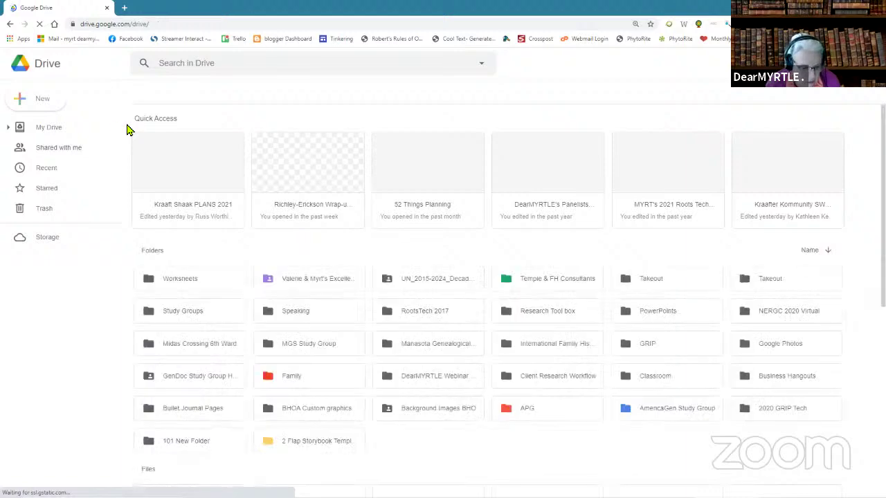
left_click(40, 101)
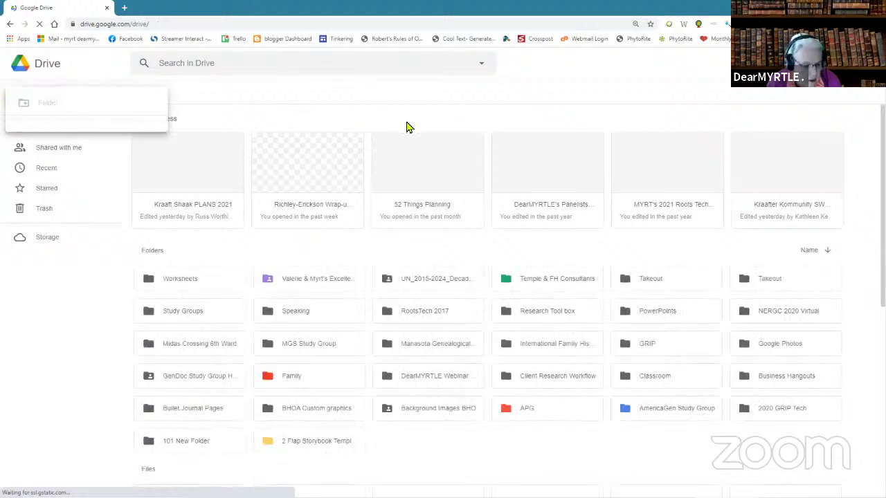
left_click(55, 298)
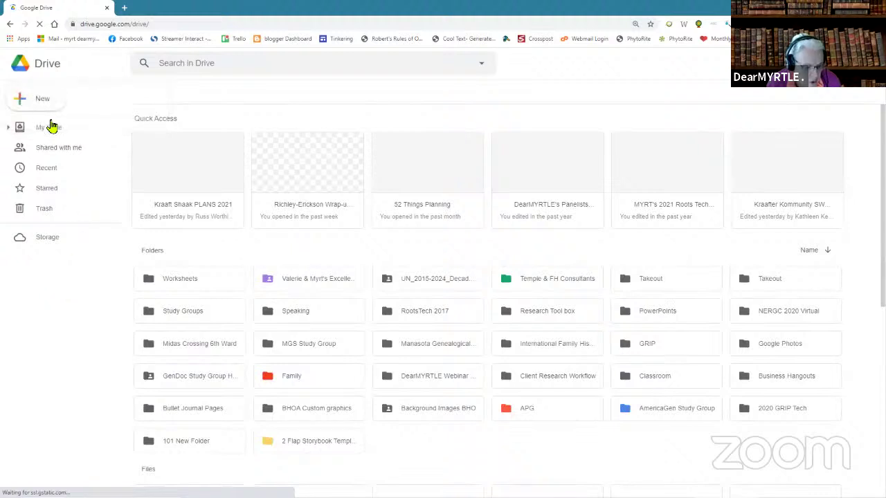
left_click(19, 103)
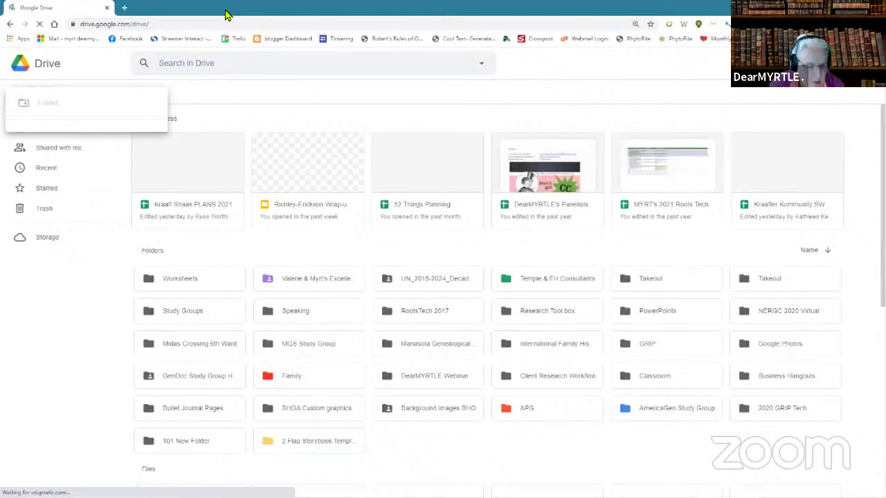
left_click_drag(76, 9, 129, 35)
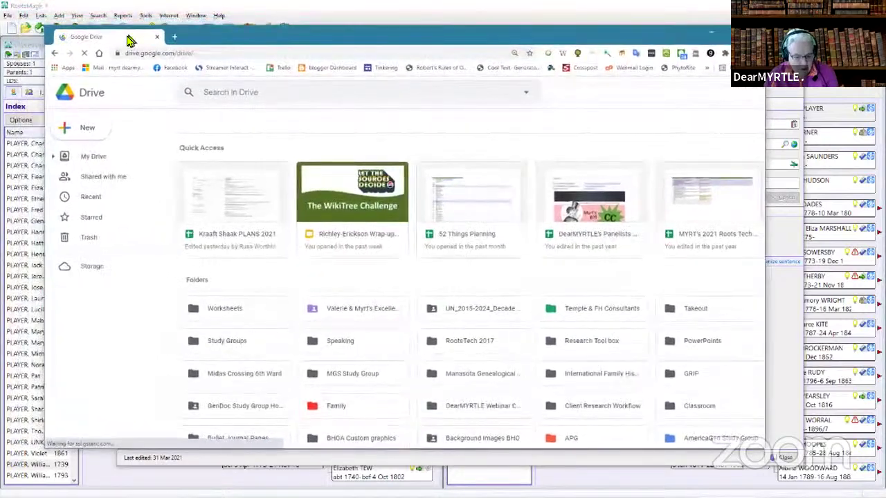
double_click(129, 35)
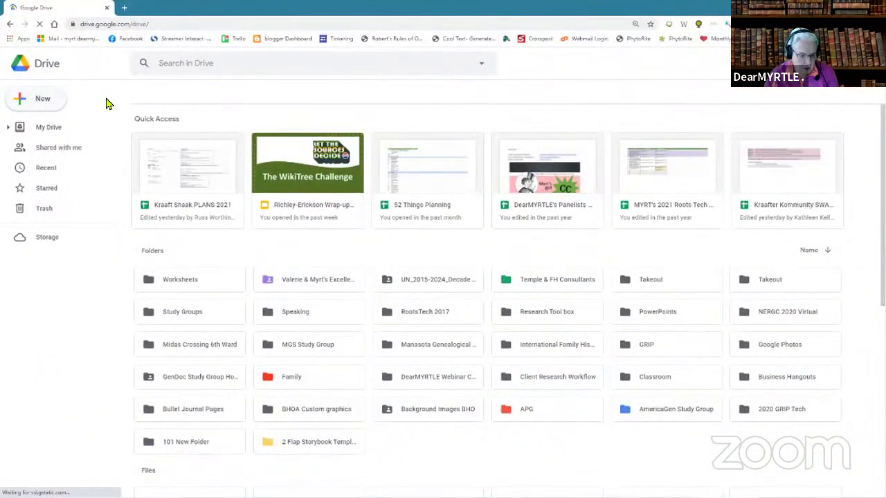
left_click(21, 103)
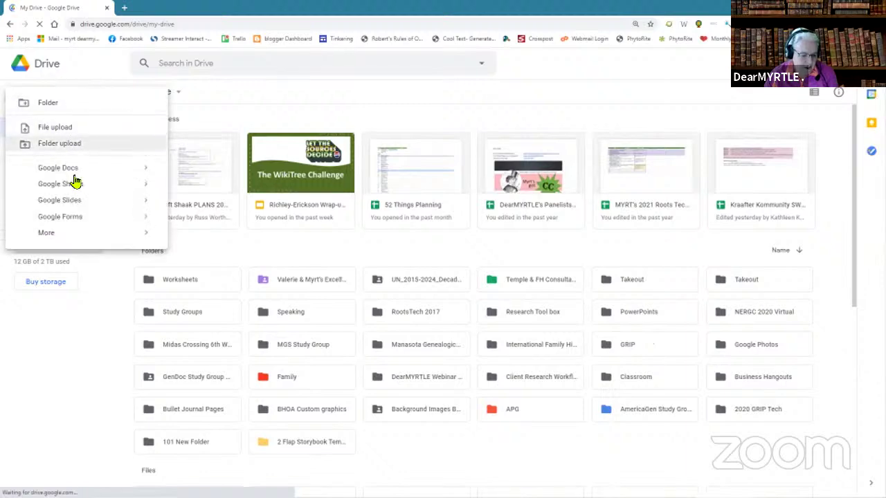
- Create a blank spreadsheet in its own window and title it 'Wiki-Tree Page (202110)'
mouse_move(146, 186)
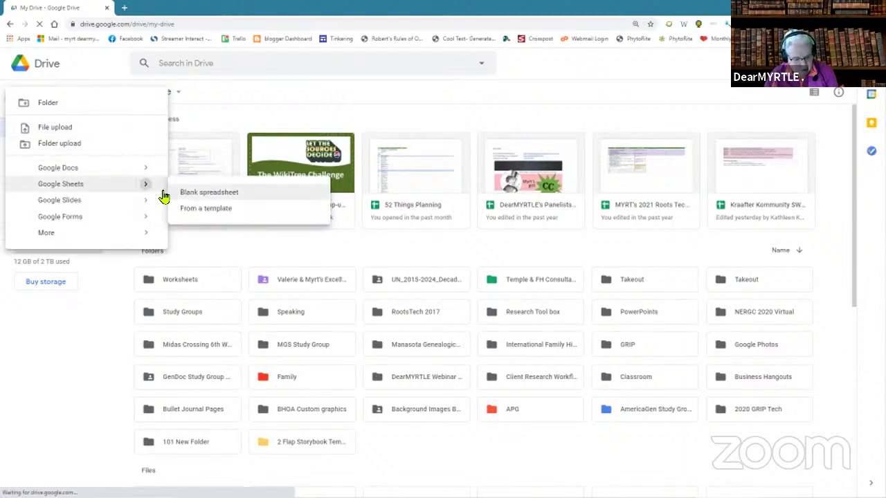
left_click(210, 194)
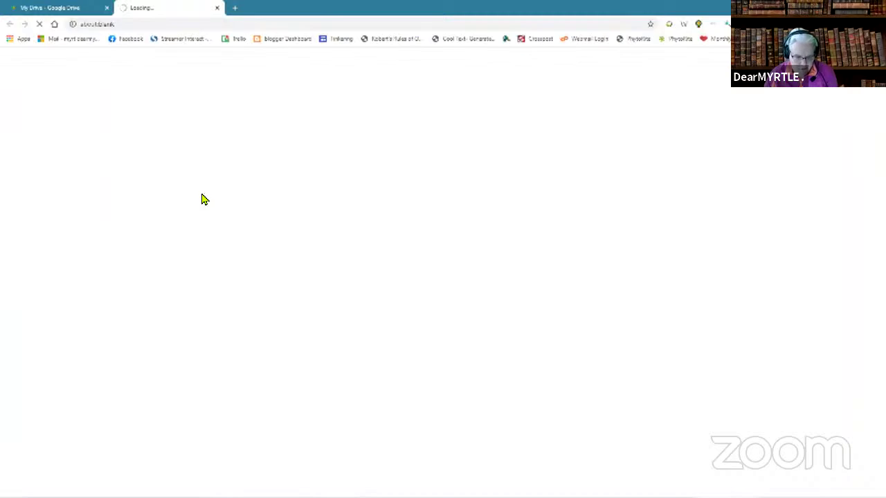
left_click_drag(158, 15, 235, 49)
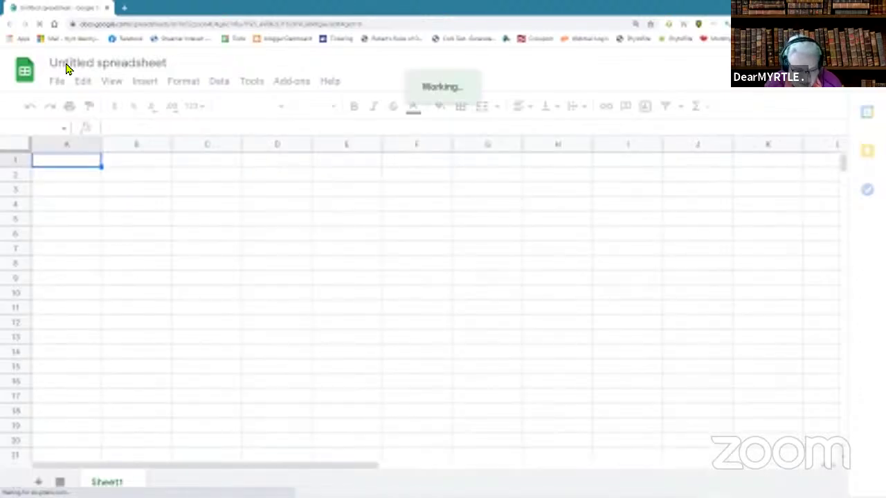
left_click(114, 62)
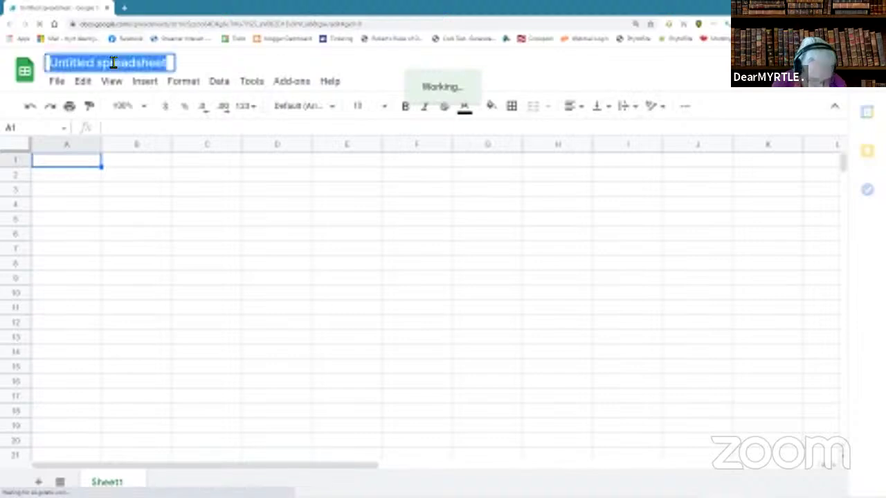
type("Wiki-Tree Page (20211")
key("BackSpace")
key("BackSpace")
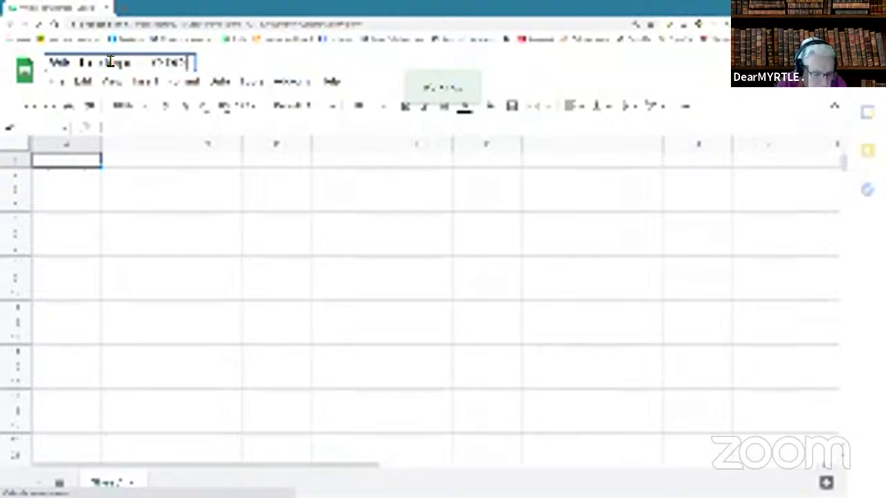
type("10)")
left_click_drag(101, 144, 213, 144)
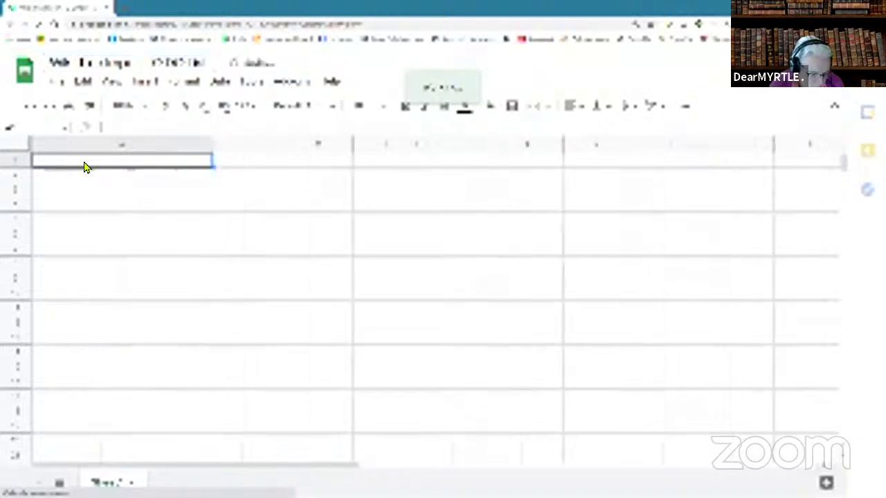
type("Surname")
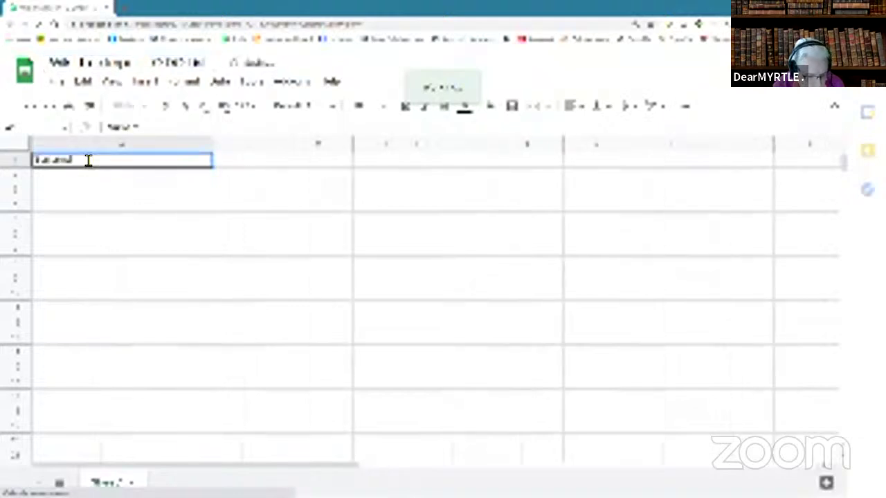
key("Tab")
type("G")
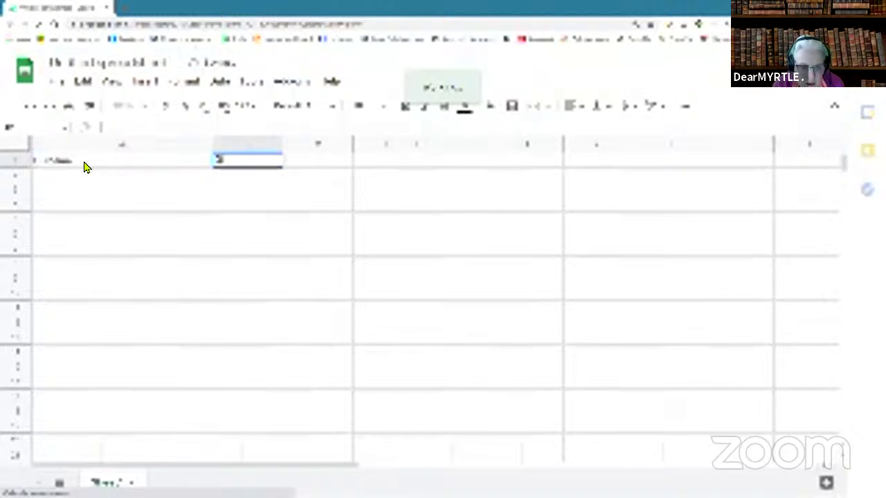
type("iven")
key("Return")
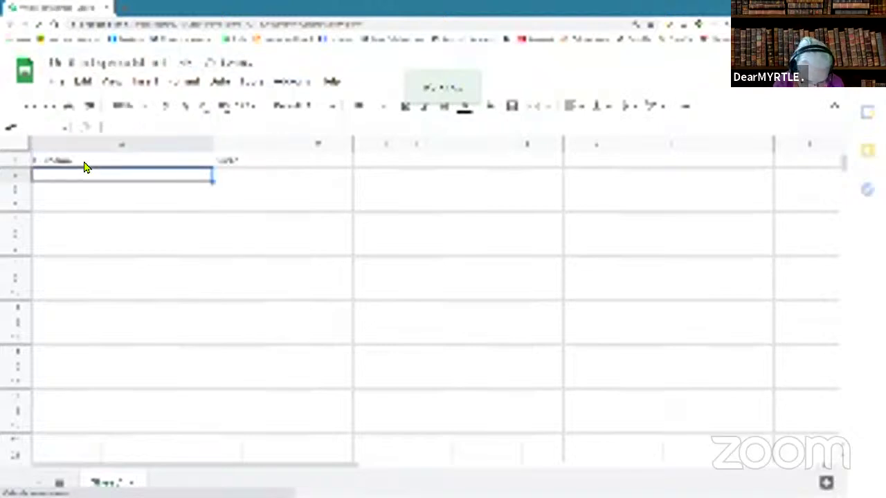
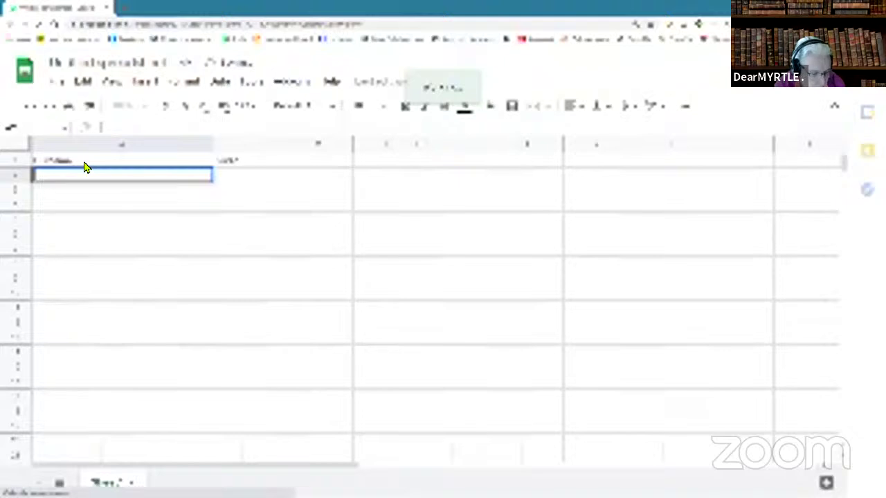
key("Tab")
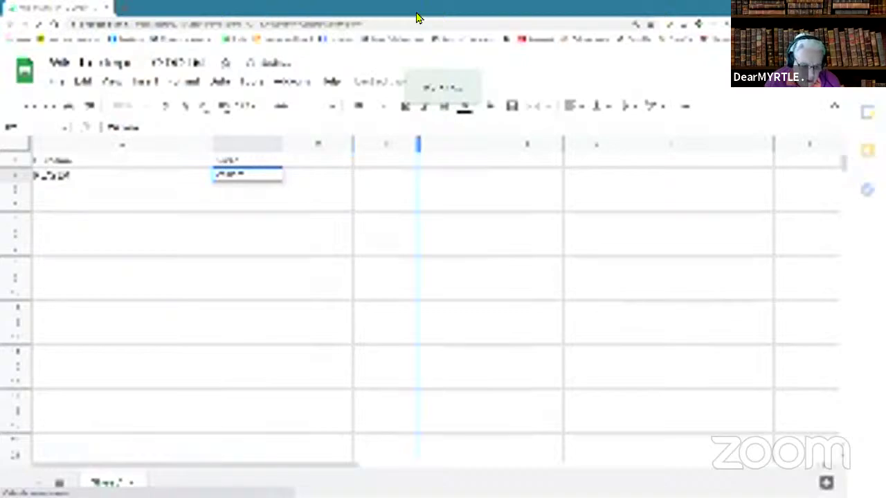
double_click(307, 12)
left_click_drag(597, 35, 885, 43)
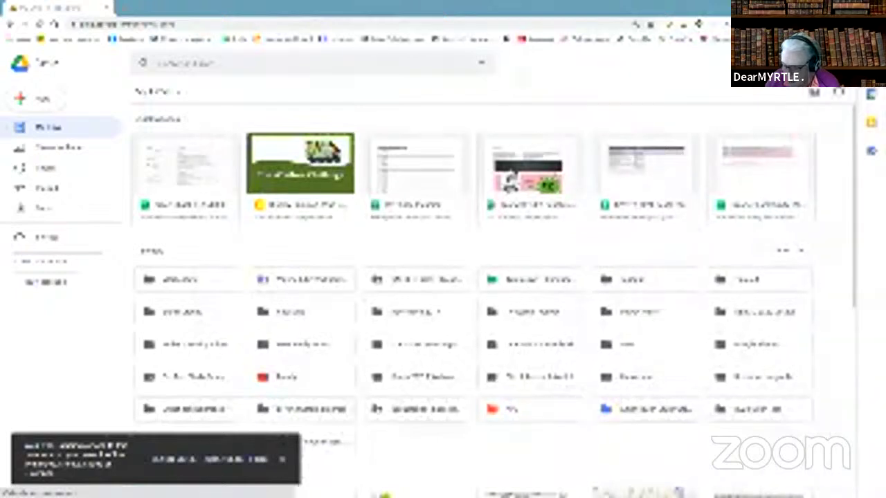
- Close the Drive window and William PLAYER's Edit Person dialog, then select the left pedigree's top-right ancestor
left_click(104, 8)
left_click(105, 8)
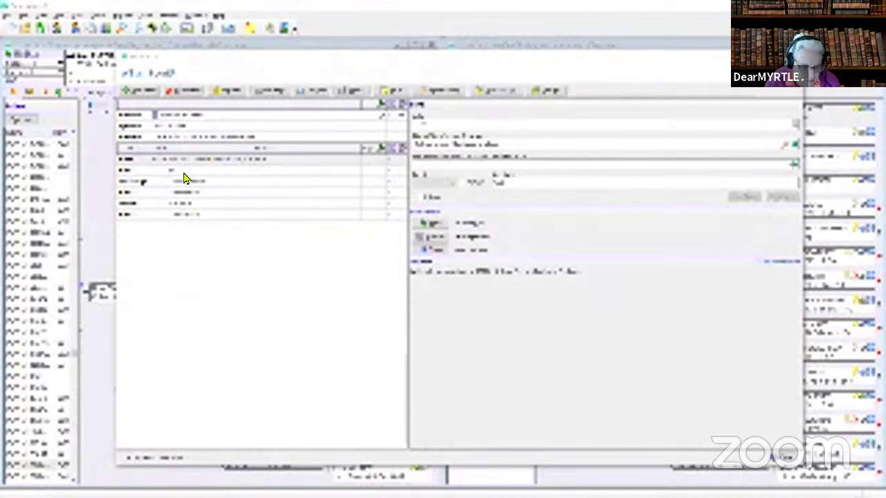
left_click(791, 57)
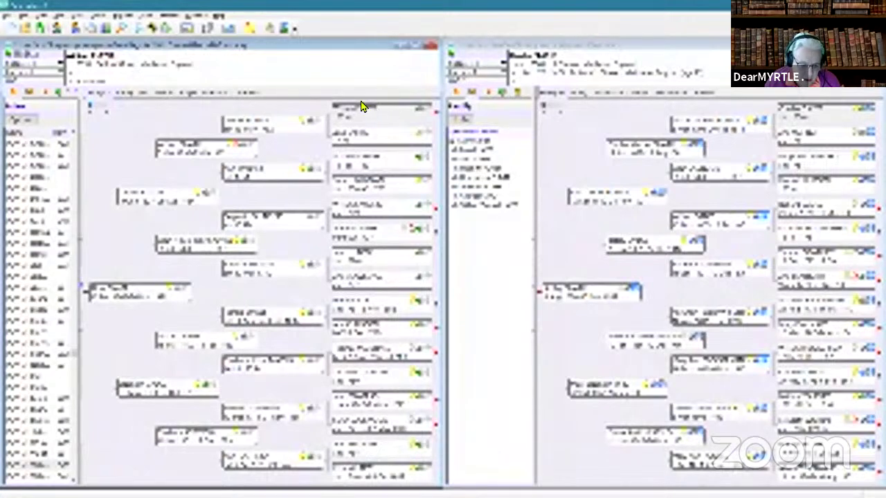
left_click(378, 112)
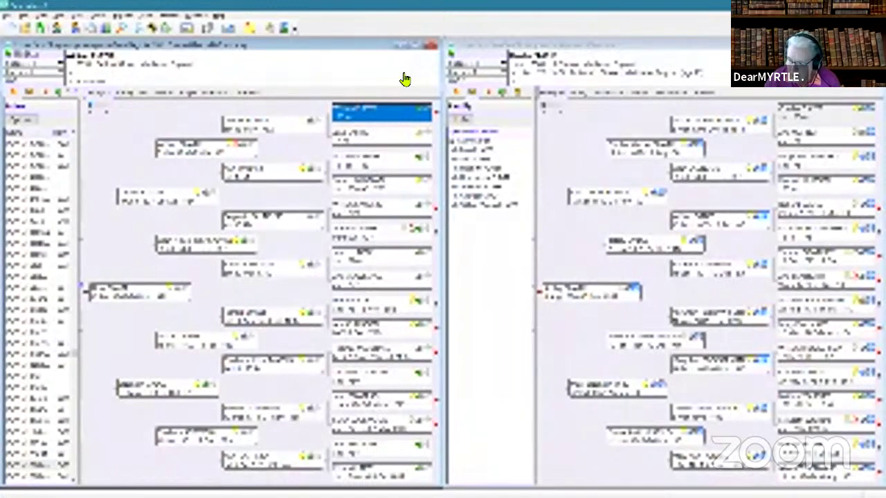
left_click_drag(885, 55, 668, 57)
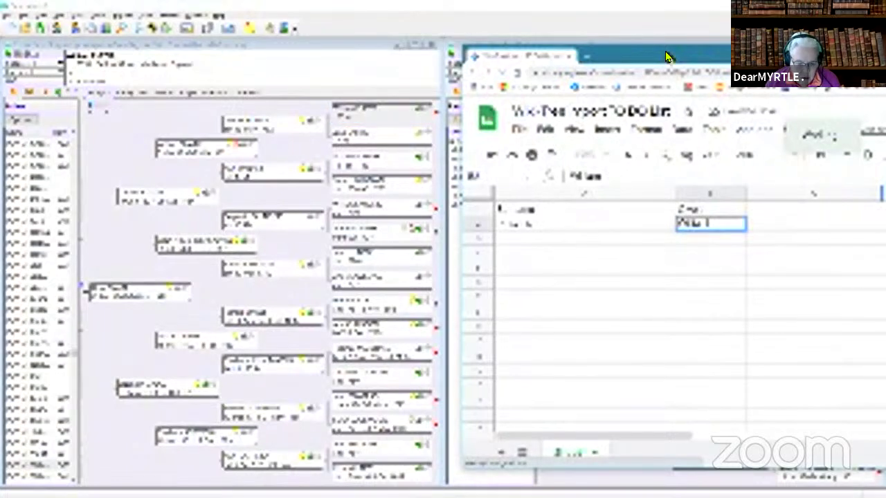
- Enter the heading 'DO #' in C1, then slide the sheet off to the right
left_click_drag(668, 57, 643, 57)
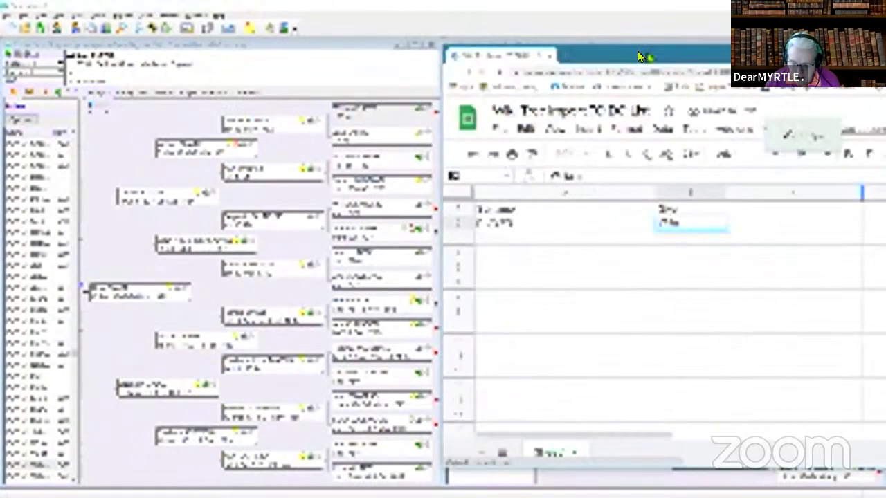
left_click(752, 212)
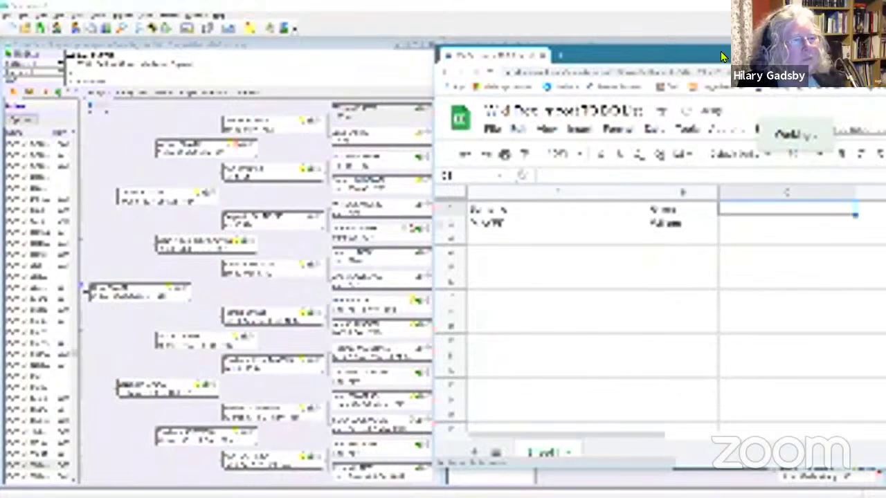
type("D")
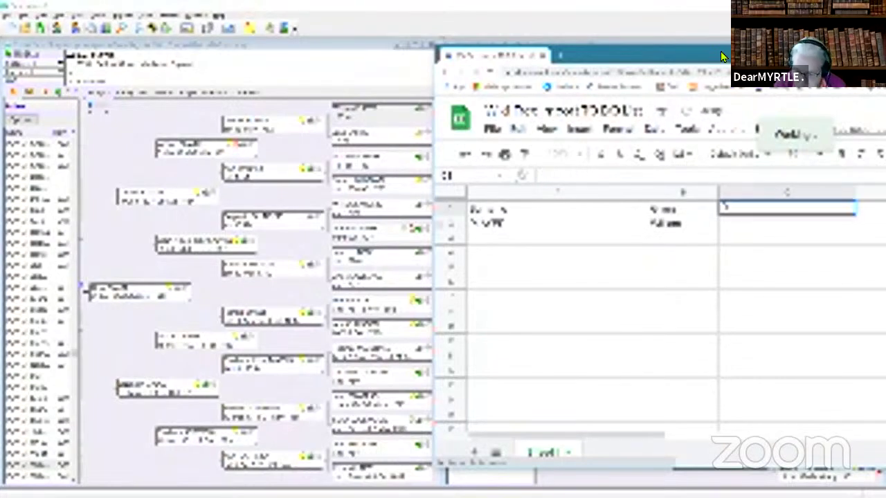
type("O #")
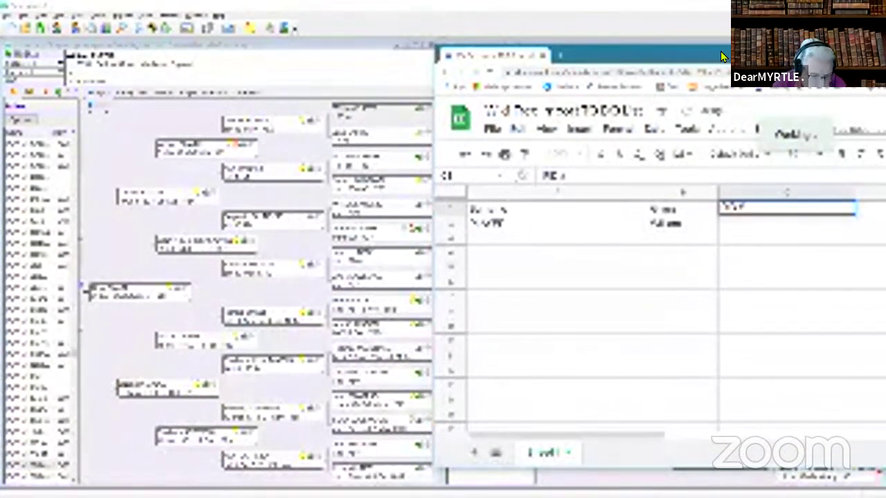
left_click_drag(608, 60, 885, 61)
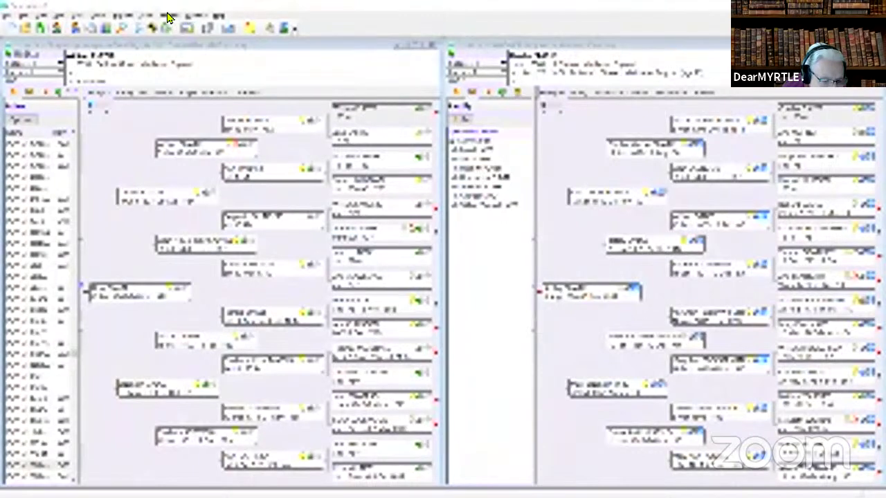
left_click(147, 17)
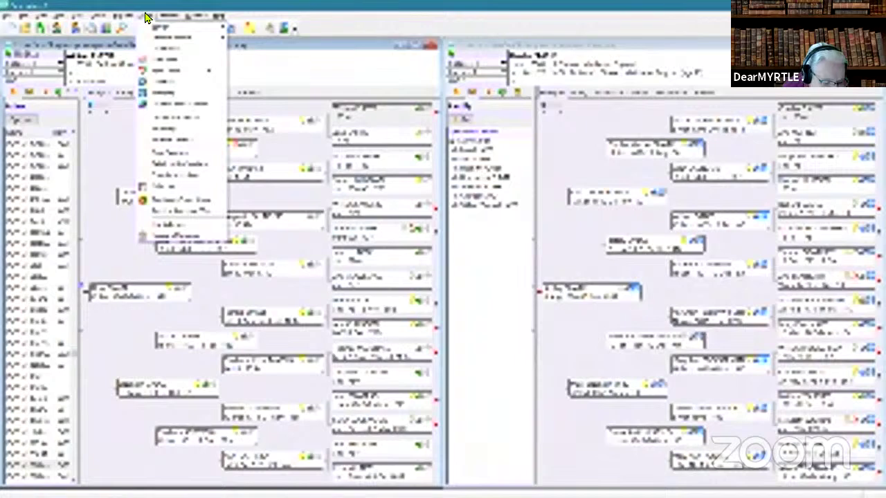
left_click(151, 236)
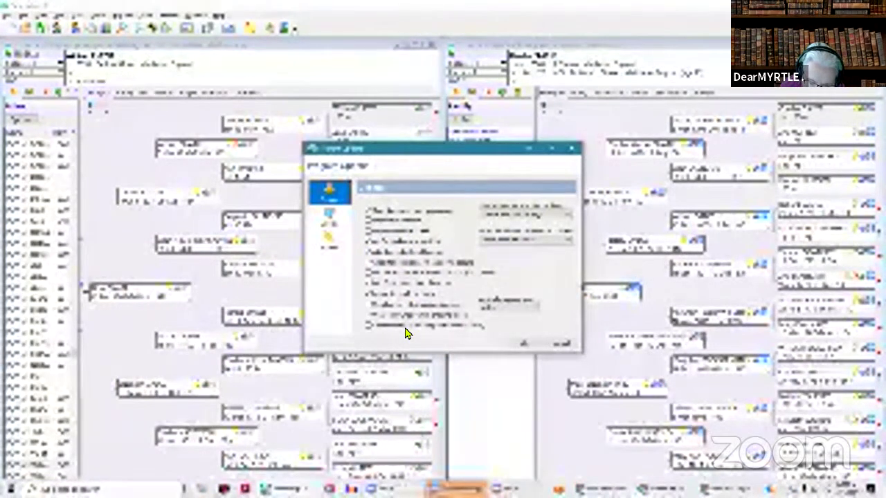
left_click(329, 220)
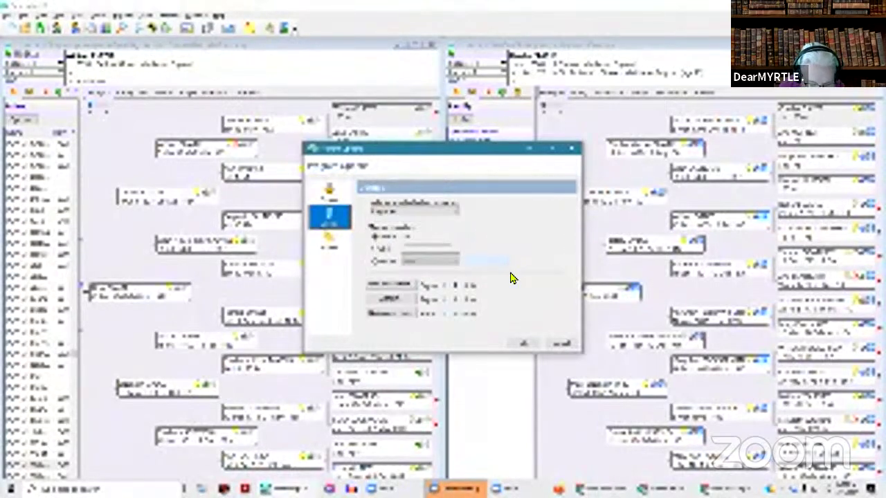
left_click(329, 239)
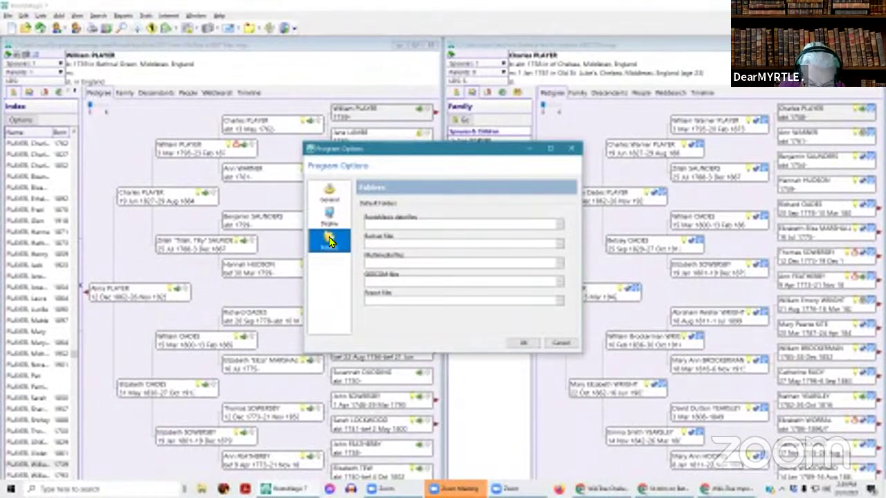
left_click(333, 222)
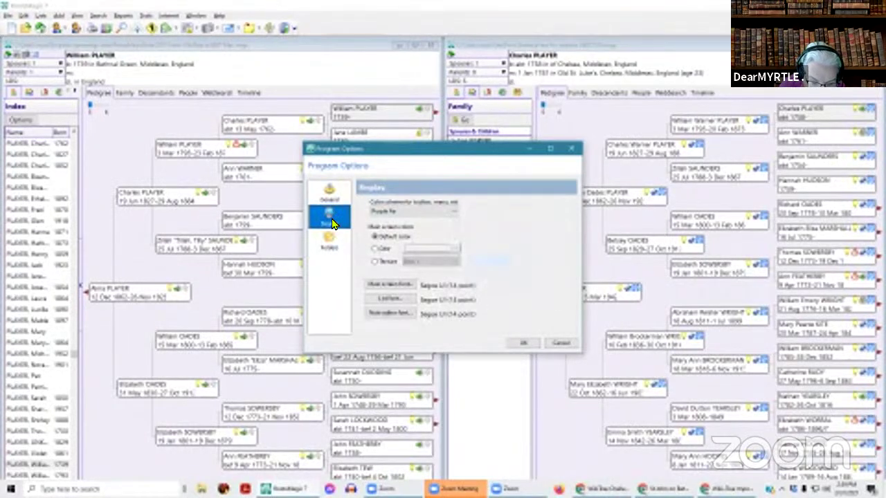
left_click(335, 192)
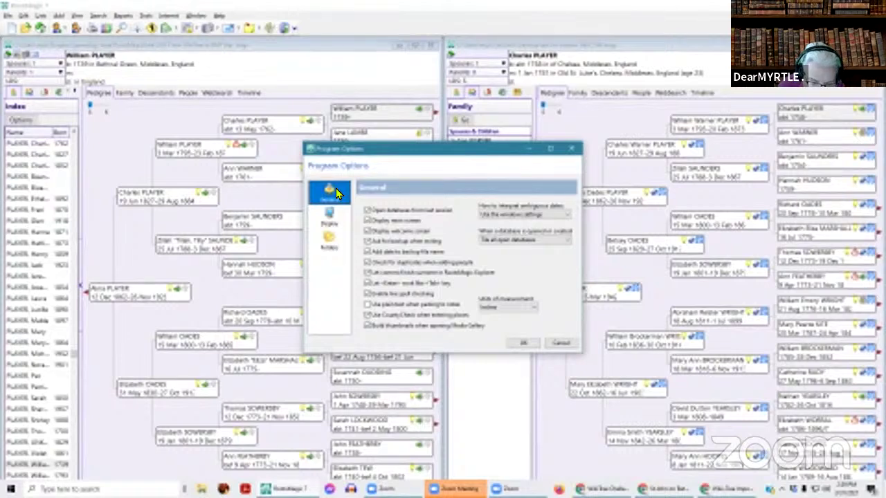
left_click(560, 344)
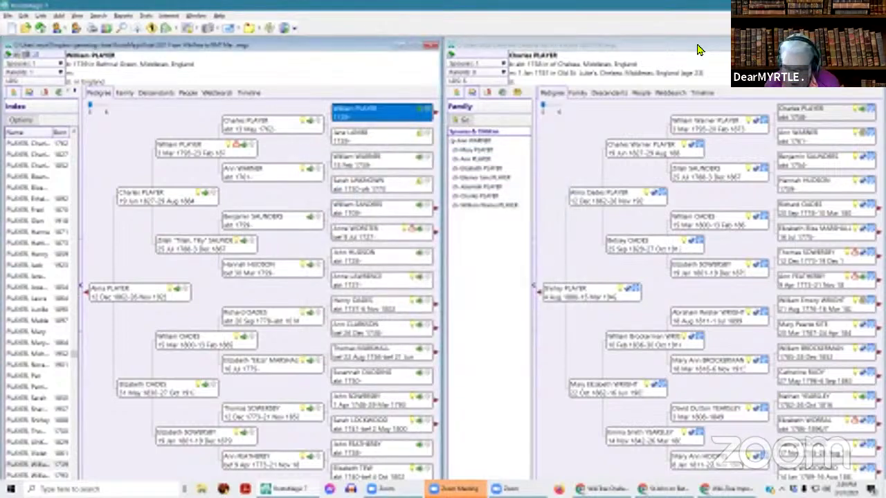
- Add a DOB heading in D1 and enter 1739 in D2 for William
left_click_drag(885, 138, 271, 159)
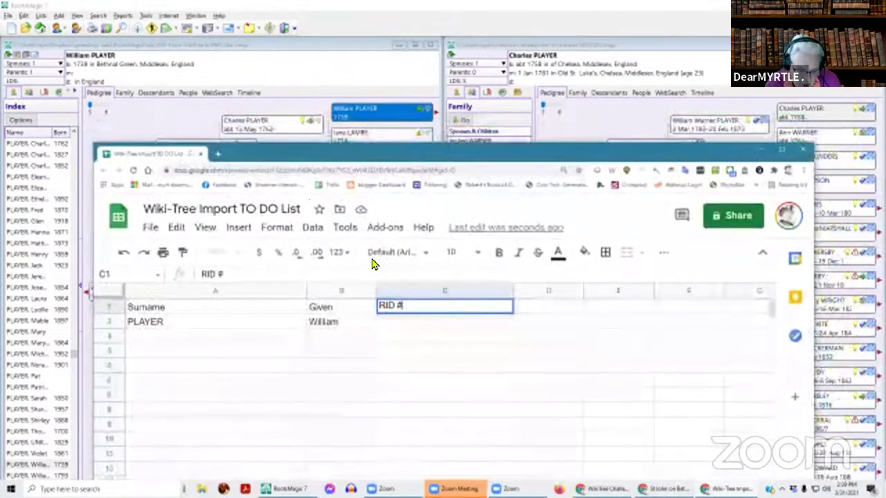
left_click(531, 308)
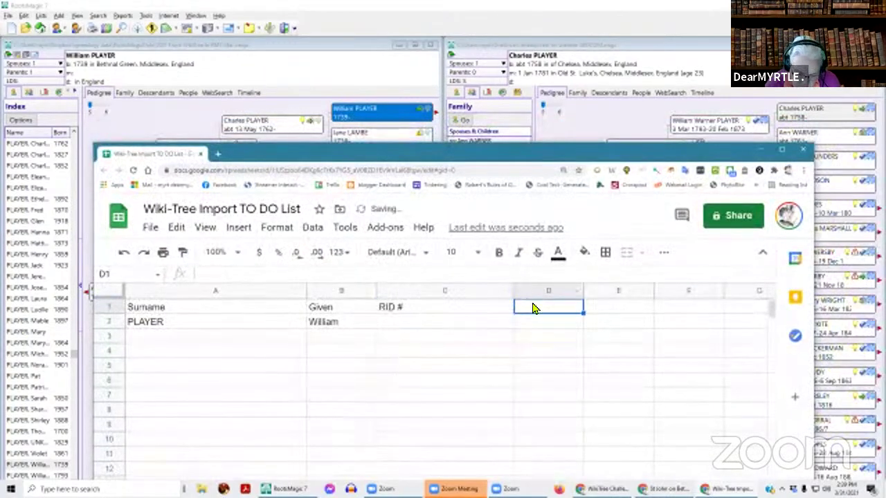
type("DOB")
key("Tab")
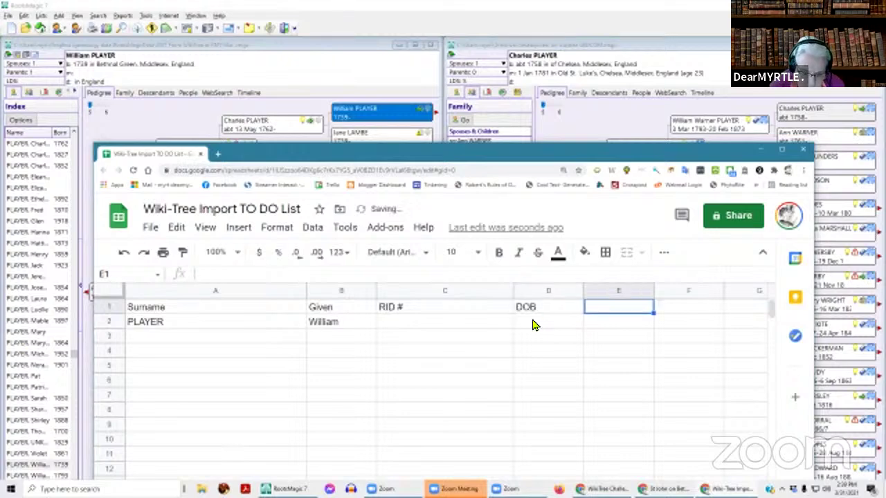
left_click(535, 323)
type("17")
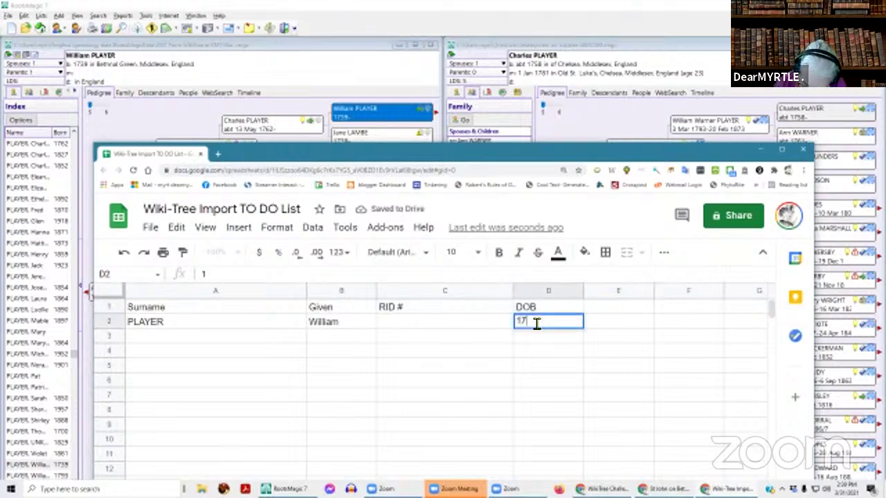
type("39")
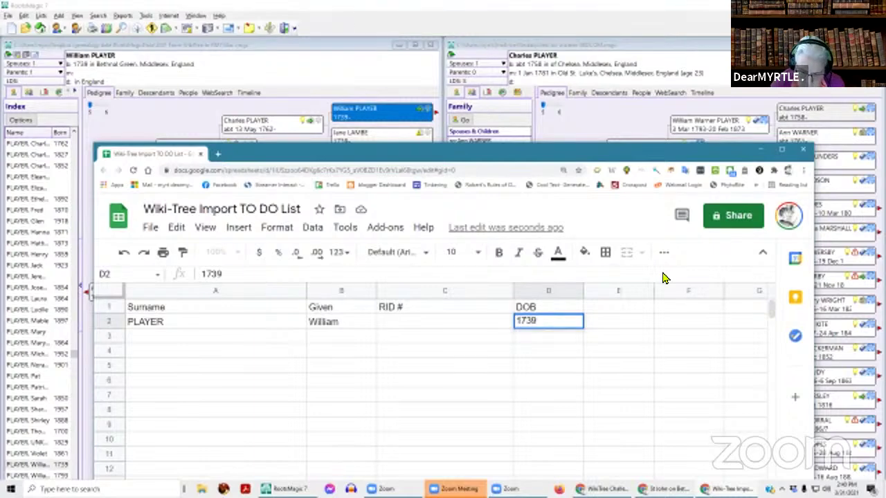
- Widen column E and start the E2 note 'Is Bethnal Green too far from'
left_click_drag(675, 155, 696, 54)
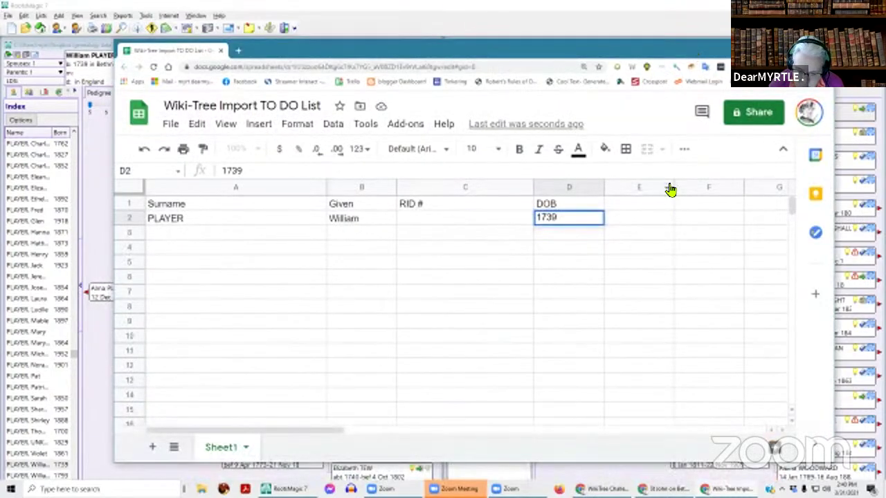
left_click_drag(673, 187, 811, 193)
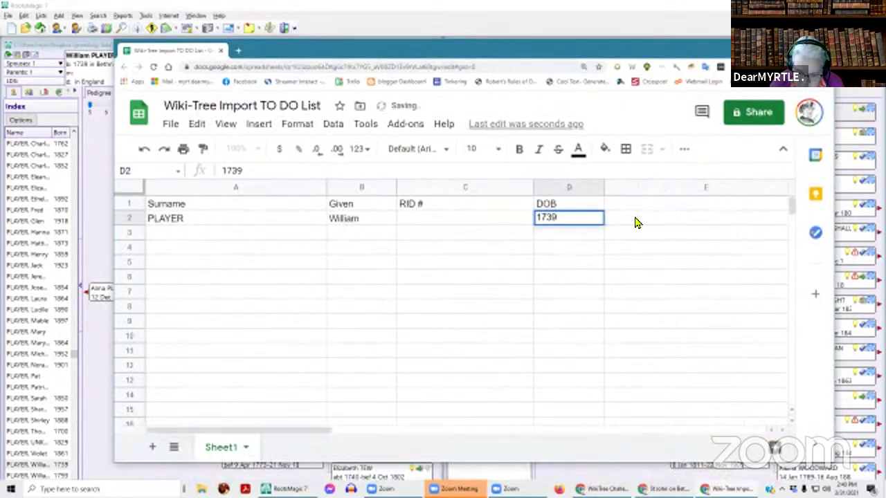
left_click(635, 220)
type("IS N")
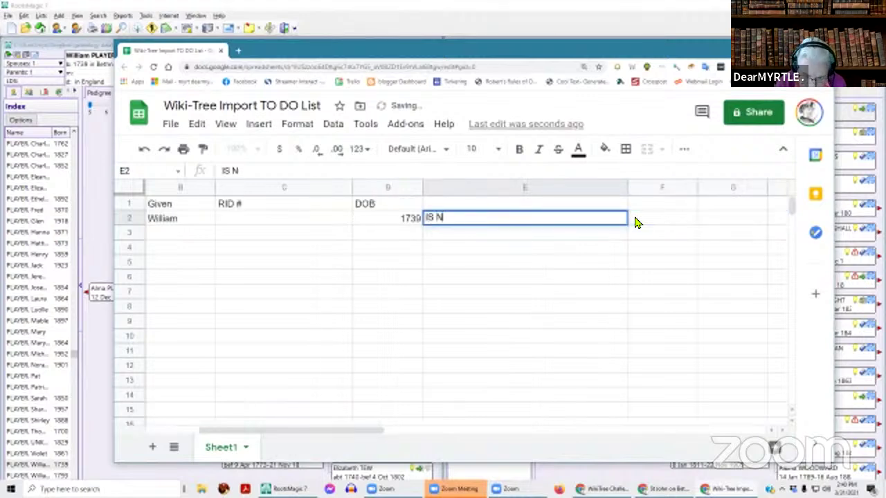
type("b")
key("BackSpace")
key("BackSpace")
type("n")
key("BackSpace")
type("s Bet")
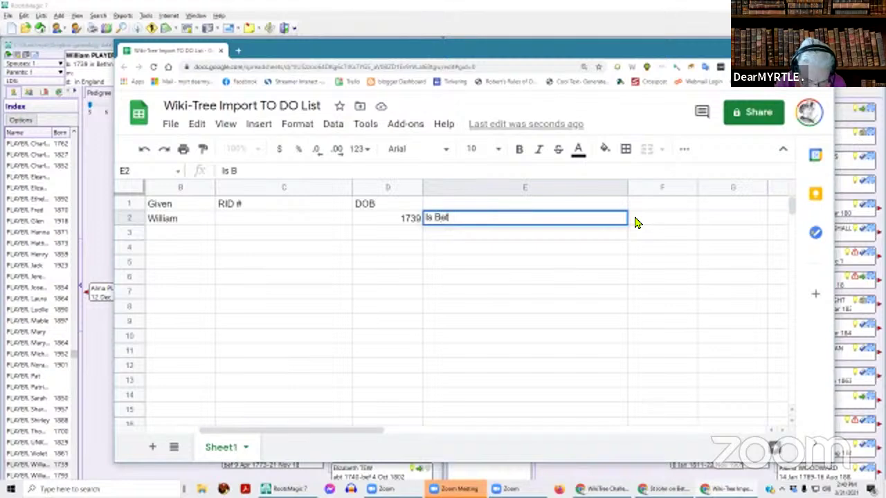
type("hnal Gree")
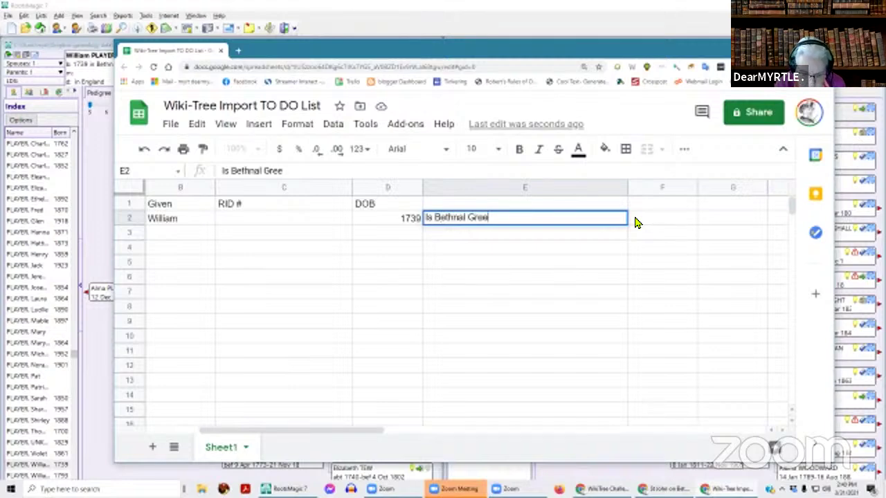
type("n too far from")
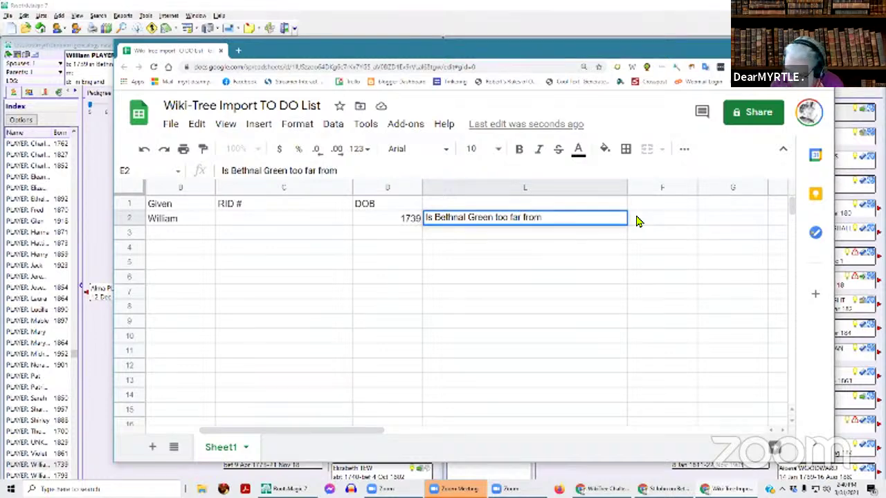
left_click_drag(395, 42, 687, 124)
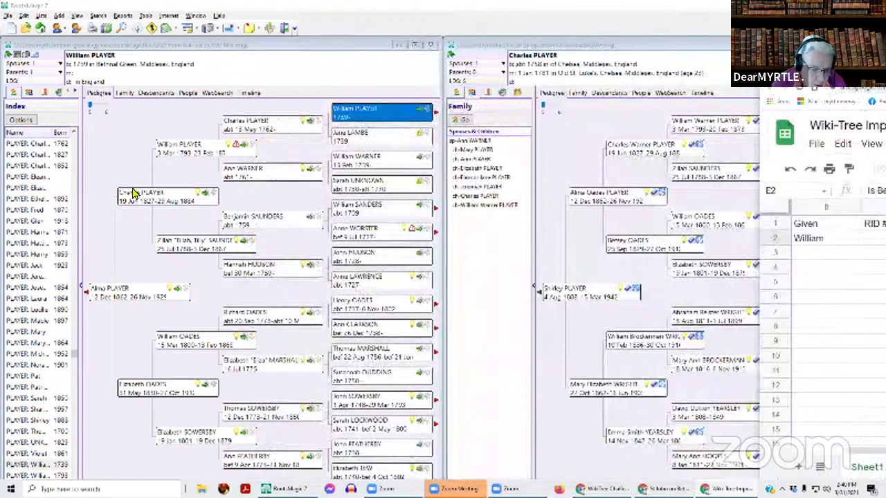
- Show Charles PLAYER (abt 1762, Chelsea) and finish the note: 'too far from Old St Luke's Church, Chelsea'
left_click(275, 128)
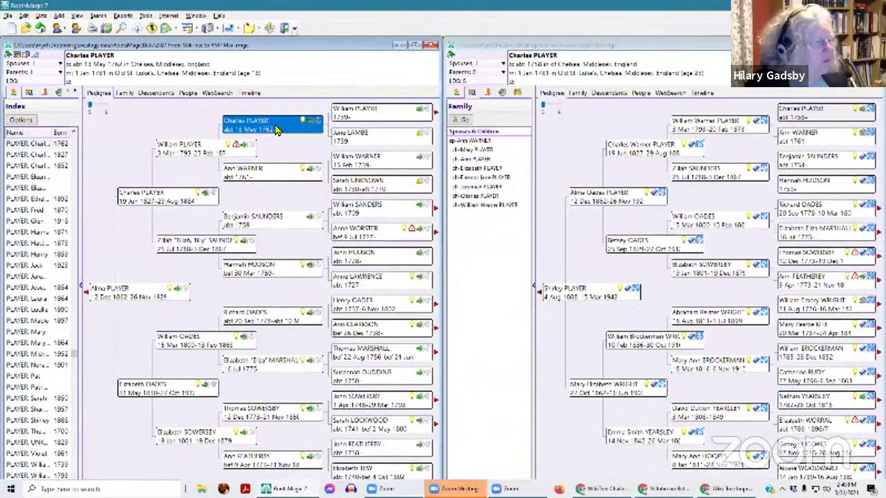
key("alt+Tab")
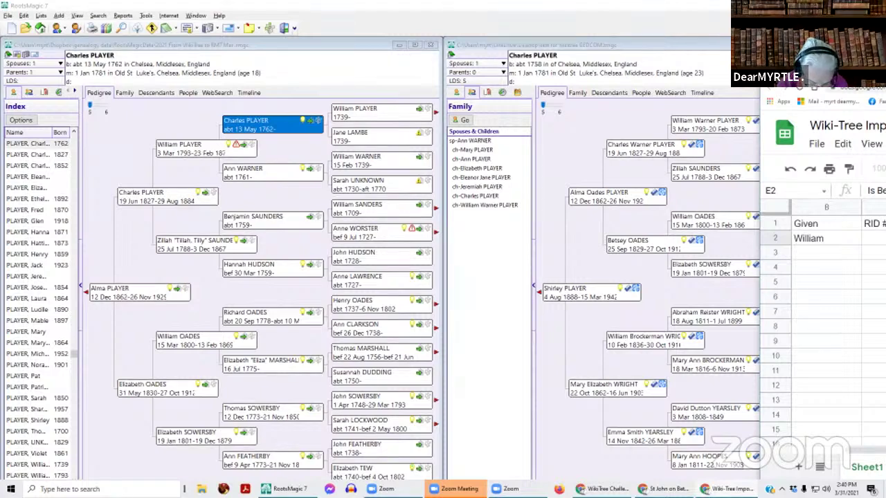
key("Return")
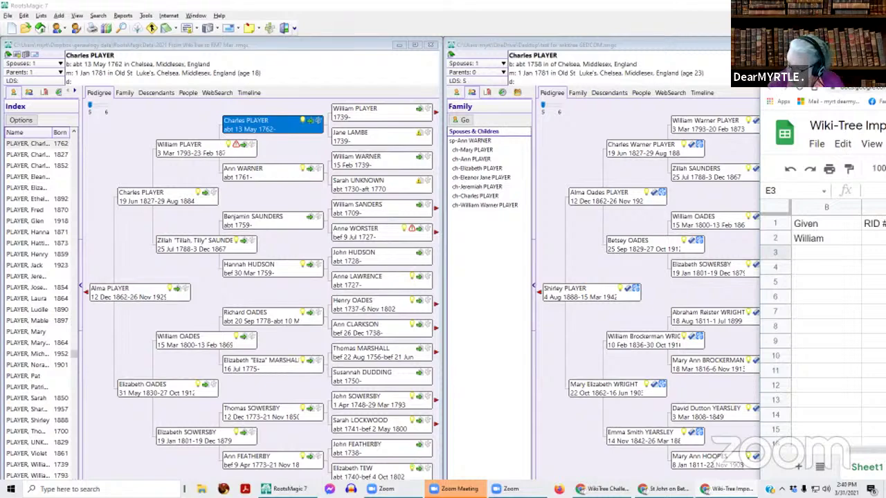
- Resize and lower the spreadsheet window so the pedigrees show beneath it
left_click_drag(885, 66, 343, 22)
left_click(719, 21)
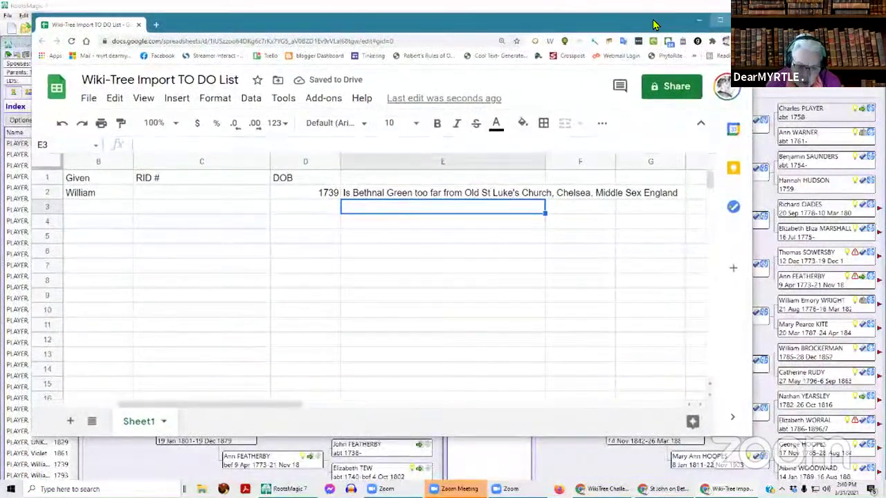
left_click_drag(581, 7, 705, 53)
left_click_drag(711, 56, 699, 203)
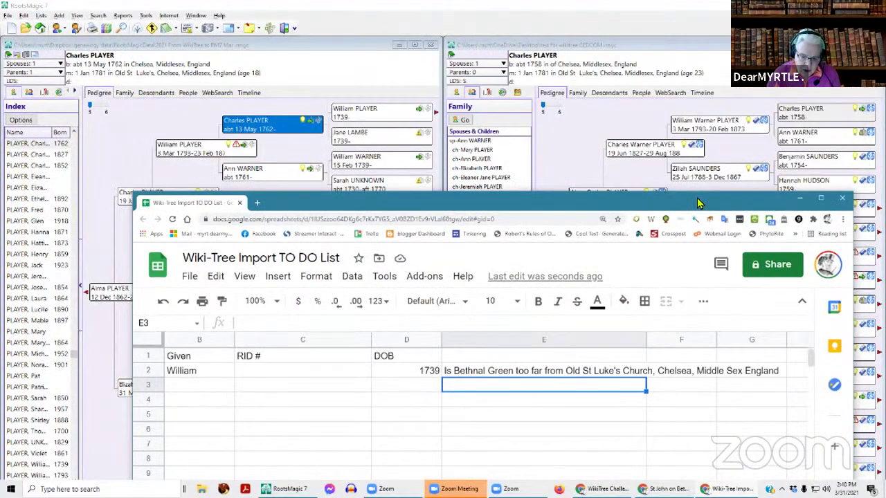
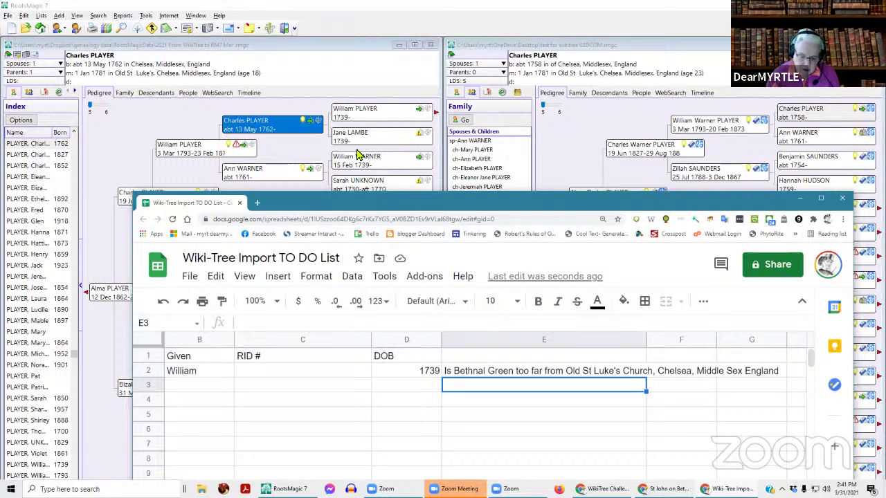
- Fill the RID # column C with yellow
left_click_drag(389, 197, 399, 138)
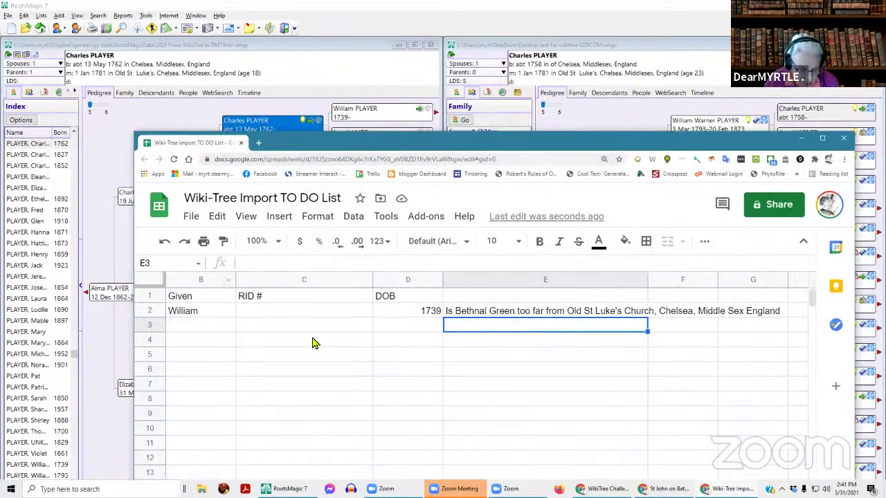
left_click(258, 311)
left_click(270, 280)
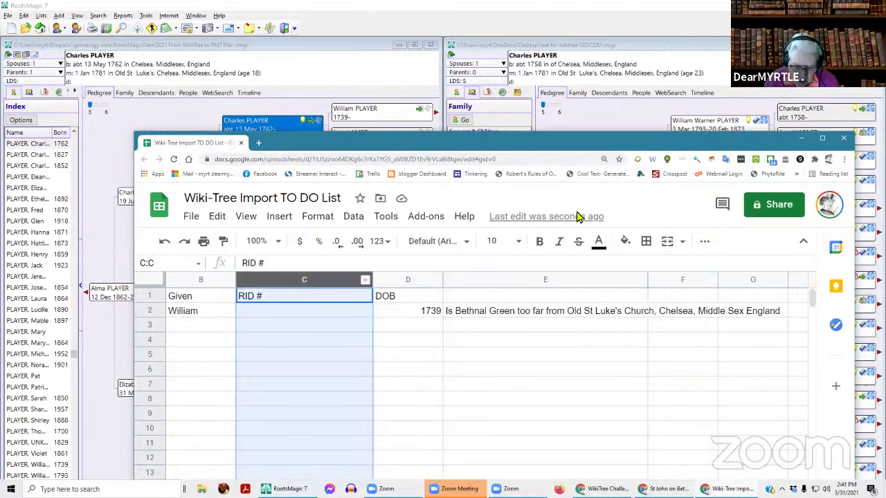
left_click(625, 241)
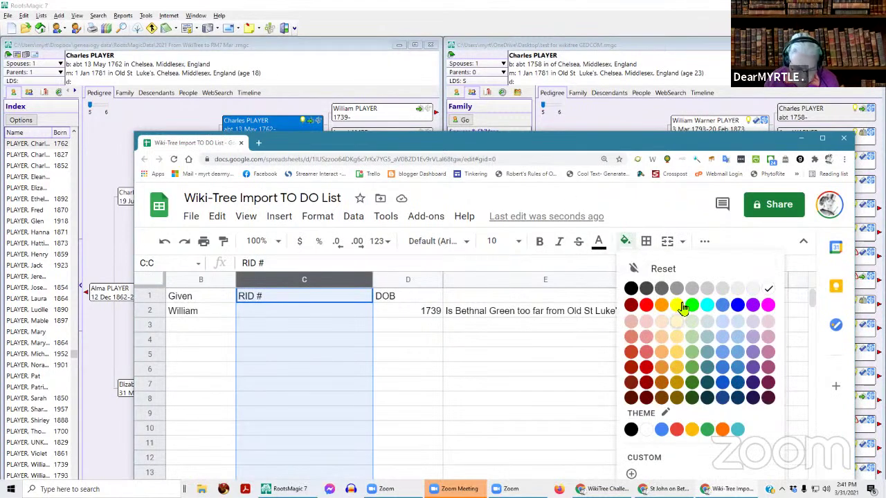
left_click(677, 305)
left_click(458, 386)
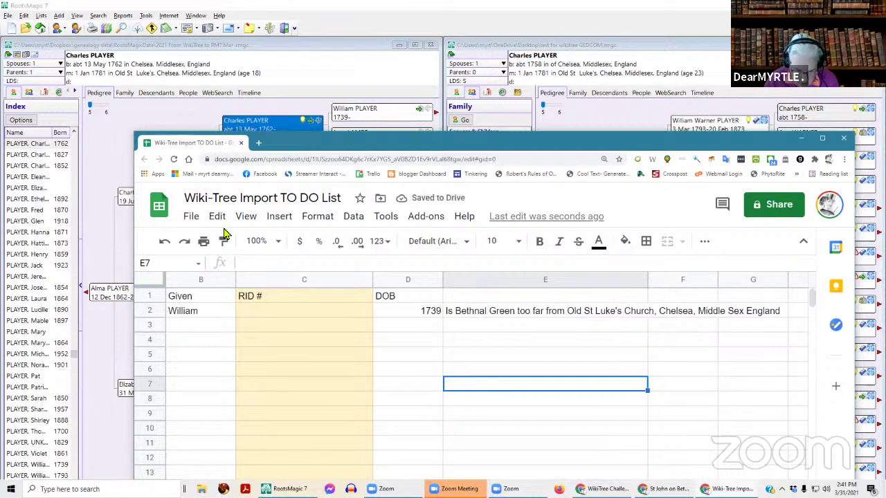
- Add a 'Problem' header in E1 and make header row 1 bold
left_click(488, 299)
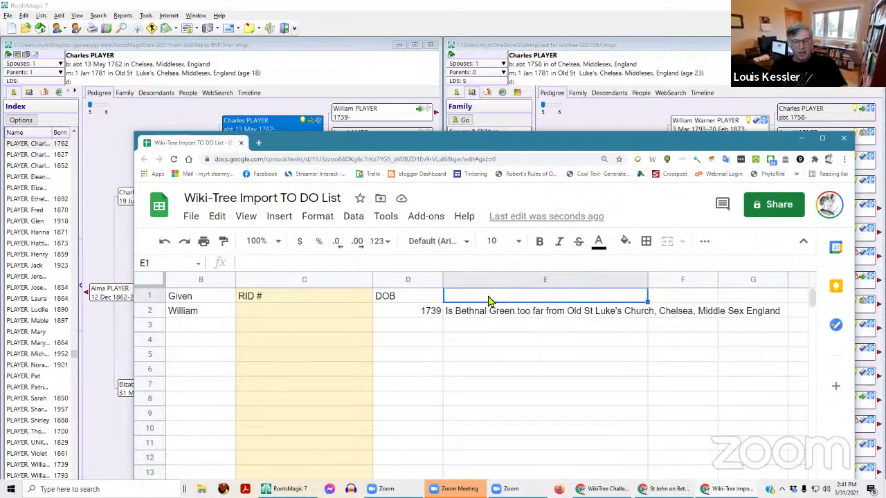
type("Problem")
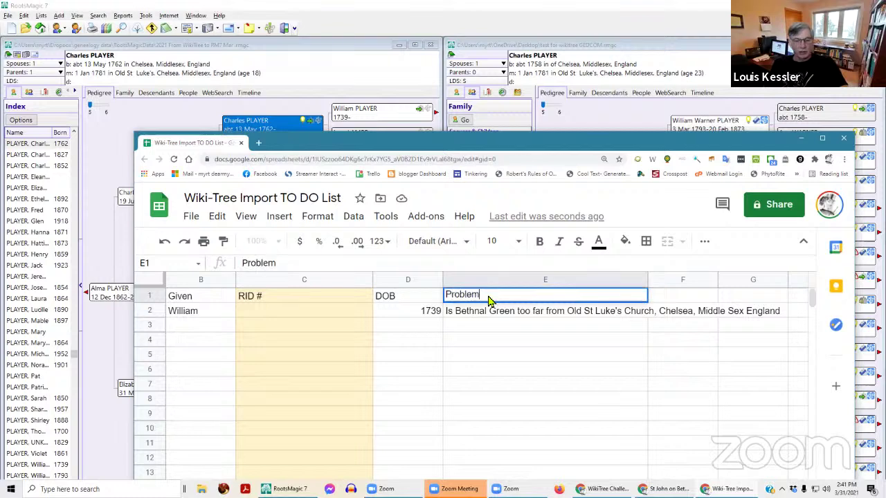
key("Return")
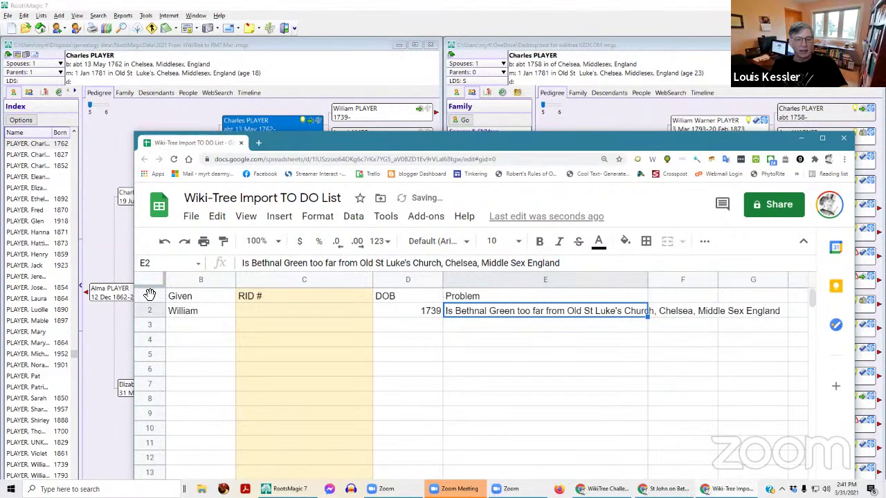
left_click(149, 295)
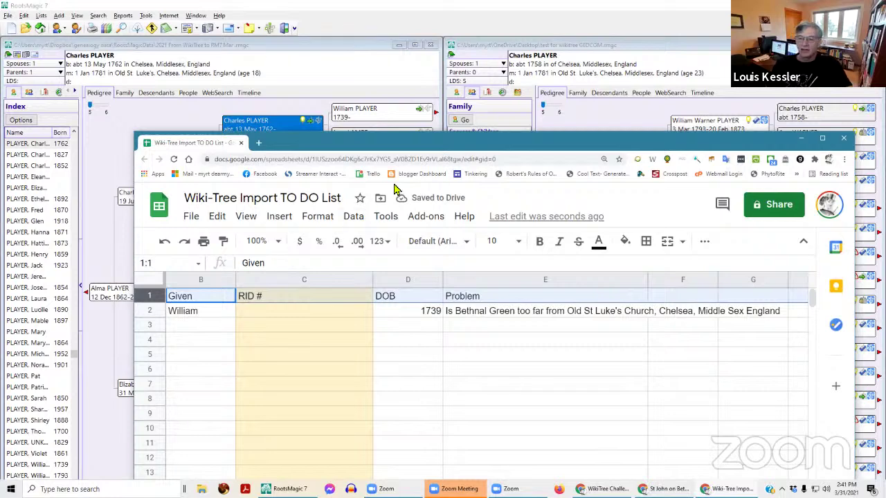
left_click(540, 243)
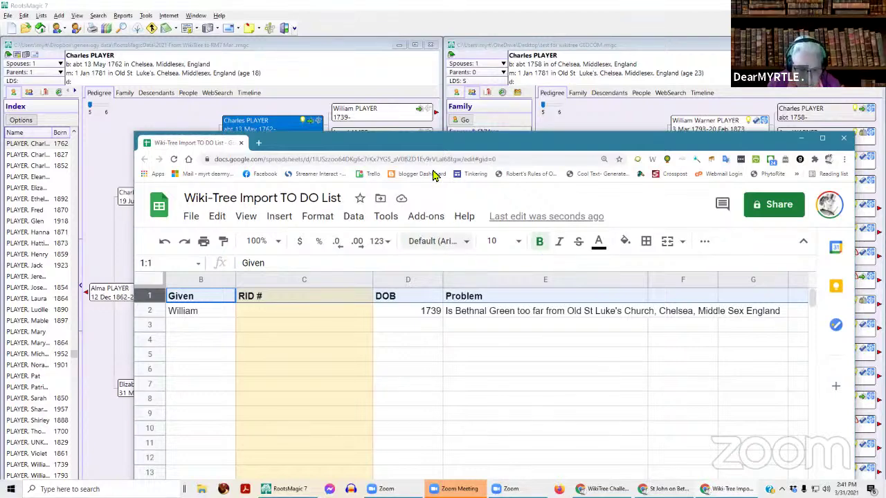
left_click(801, 139)
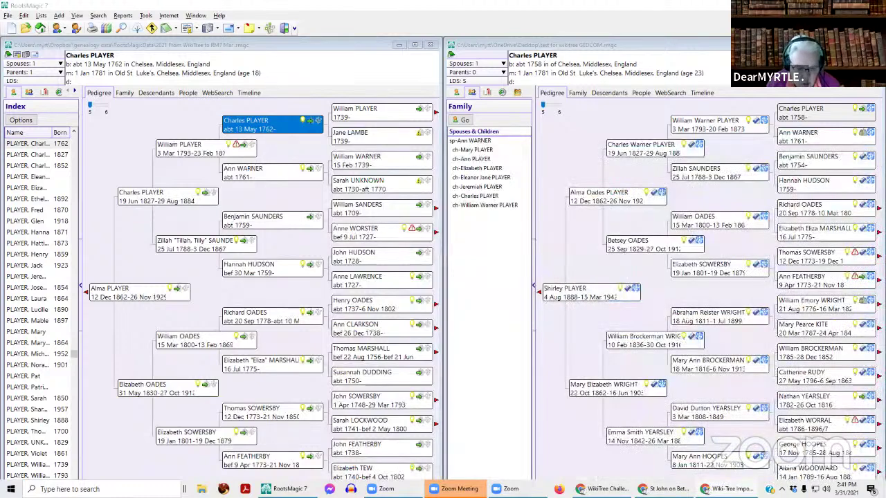
key("Right")
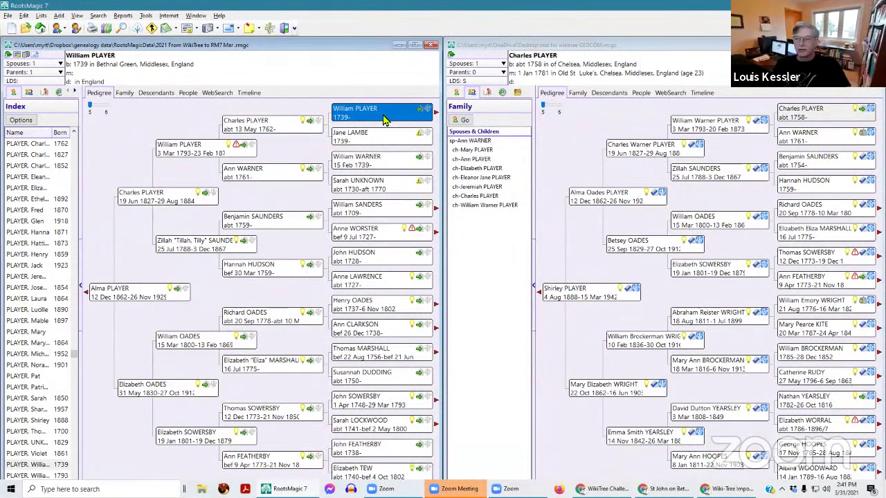
double_click(385, 120)
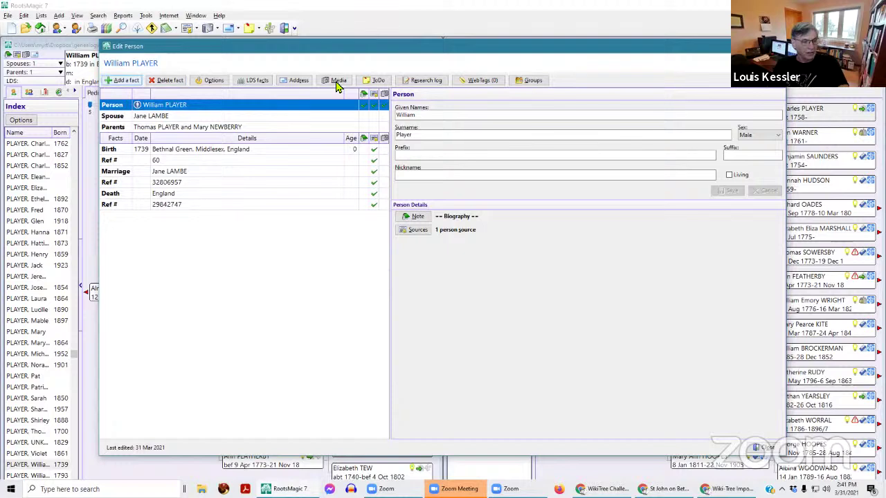
left_click(125, 82)
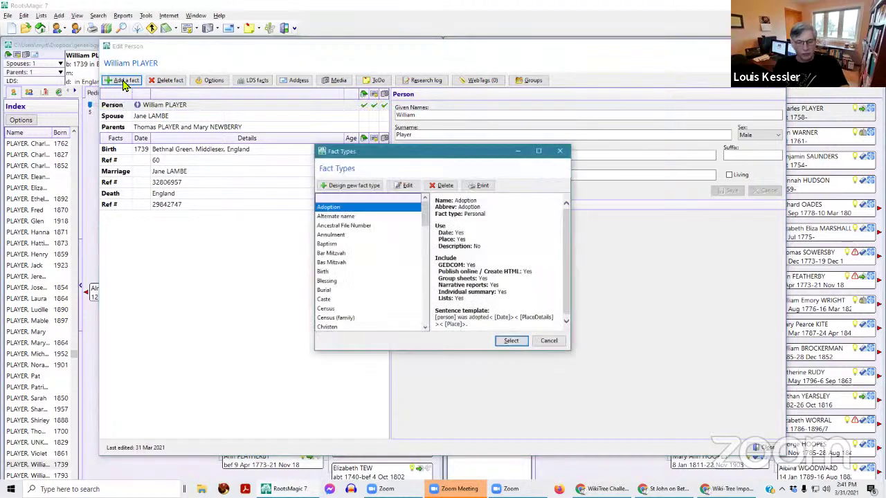
key("w")
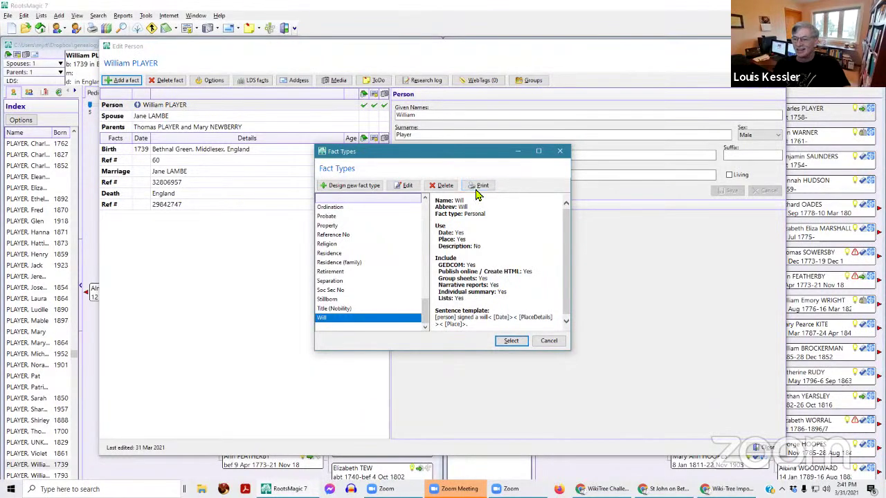
left_click(358, 187)
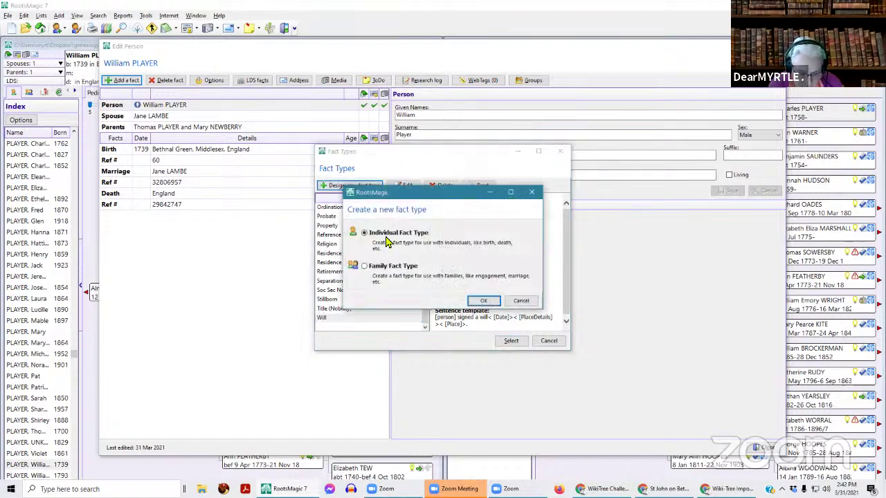
- Create individual fact type 'WikiTree ID', abbreviation WikiTreeID, using date, place and description fields
left_click(480, 303)
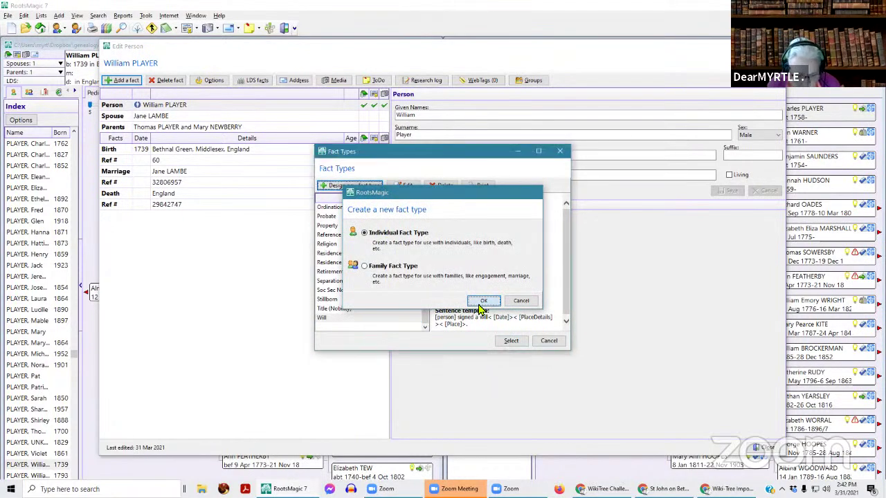
left_click(326, 205)
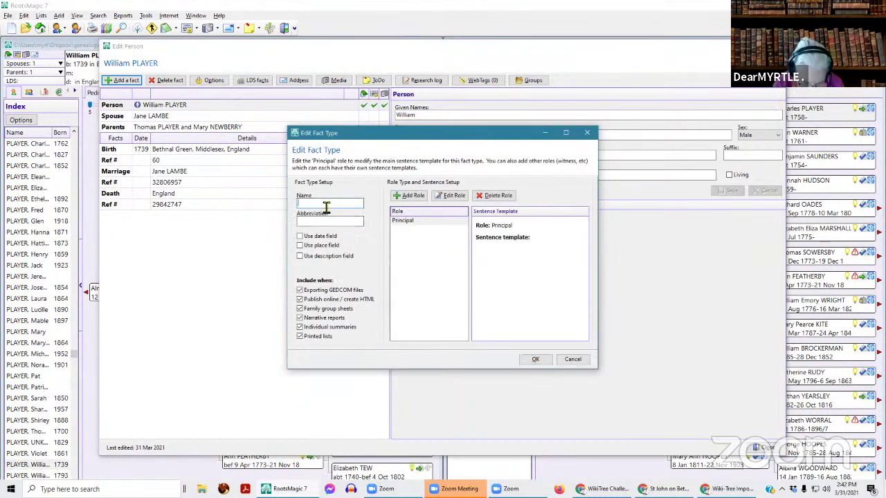
type("WikiTree ID")
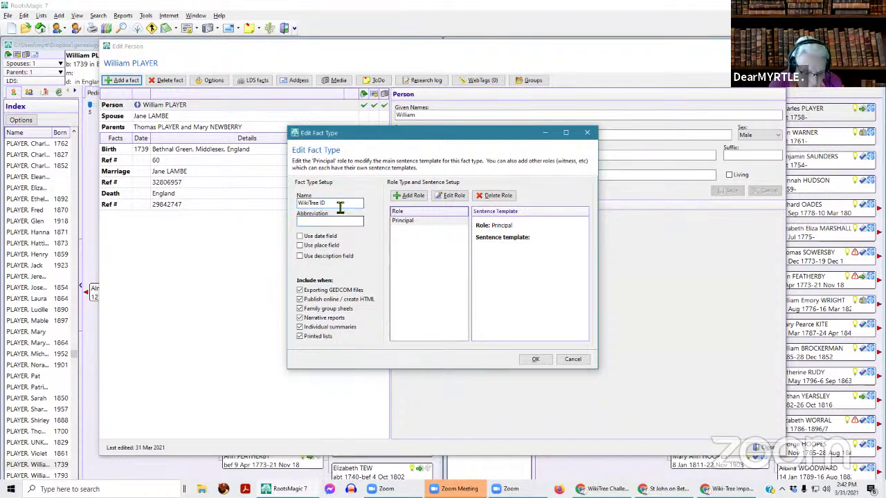
double_click(338, 206)
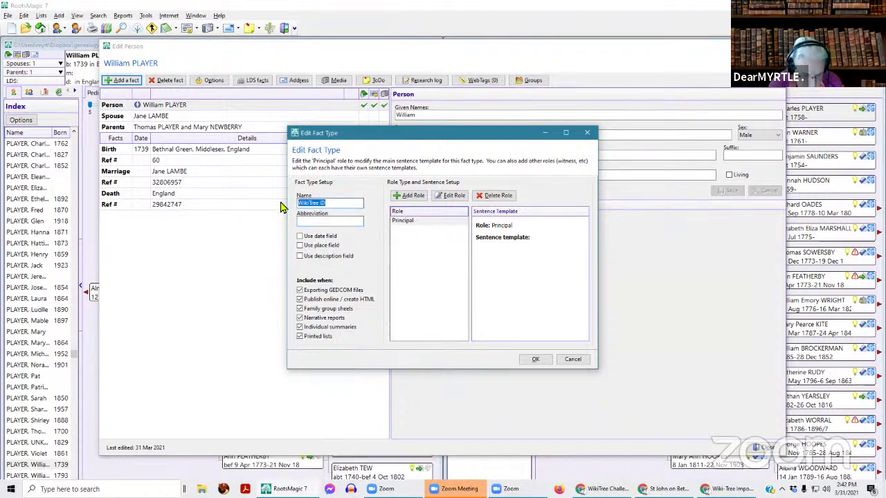
left_click(312, 222)
type("WikiTree I")
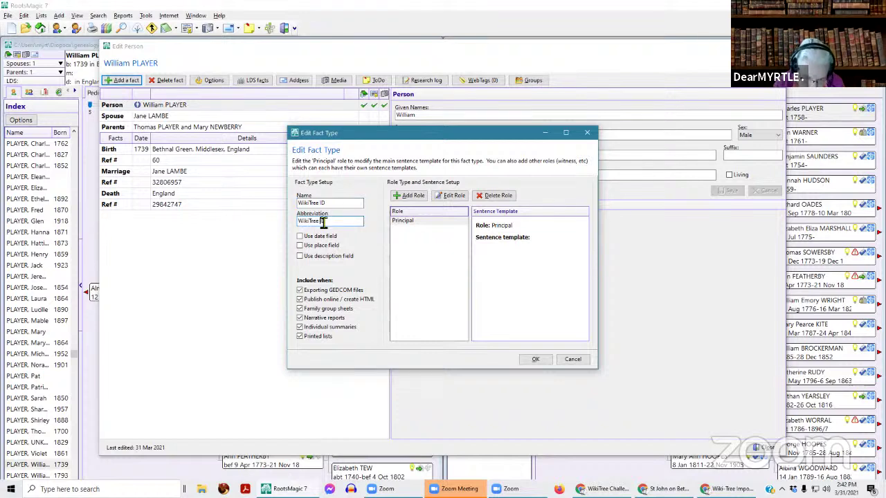
key("BackSpace")
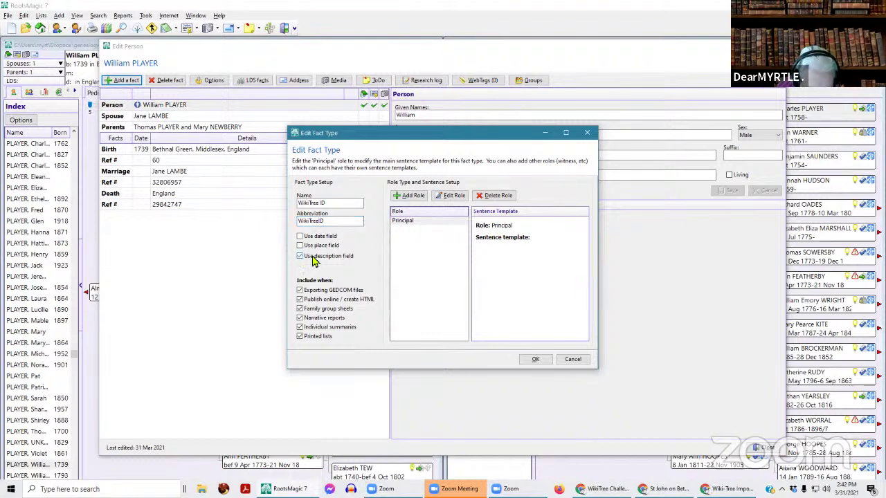
left_click(300, 256)
left_click(300, 245)
left_click(300, 236)
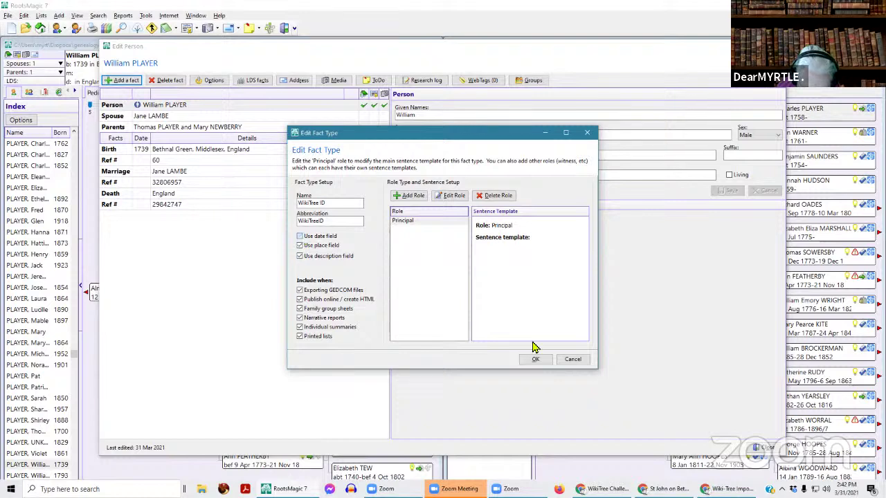
left_click(543, 361)
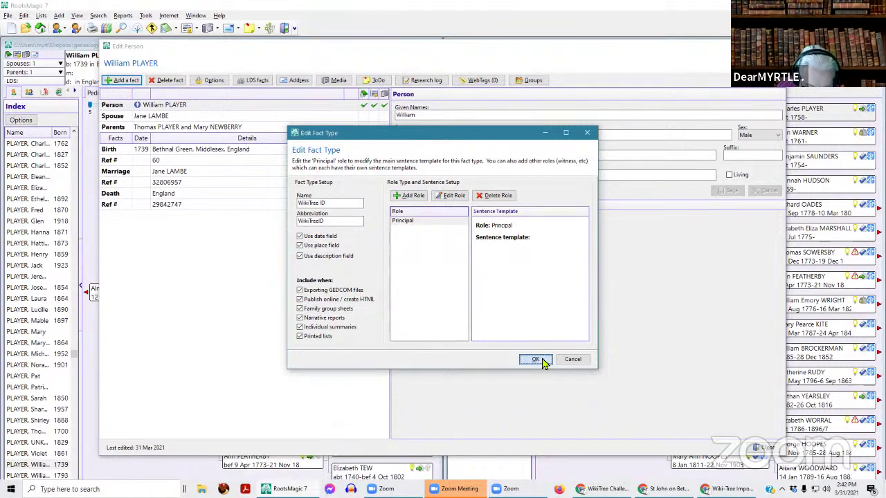
left_click(542, 362)
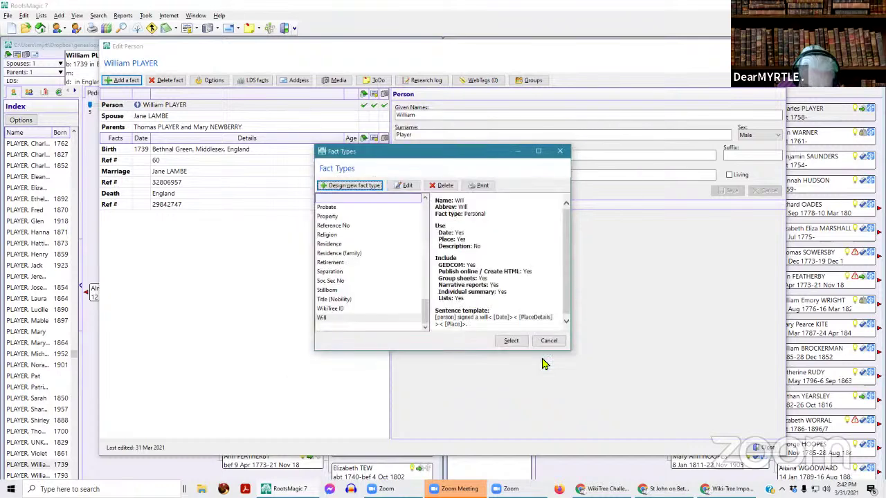
- Delete the Will fact that was added to William by mistake
left_click(511, 341)
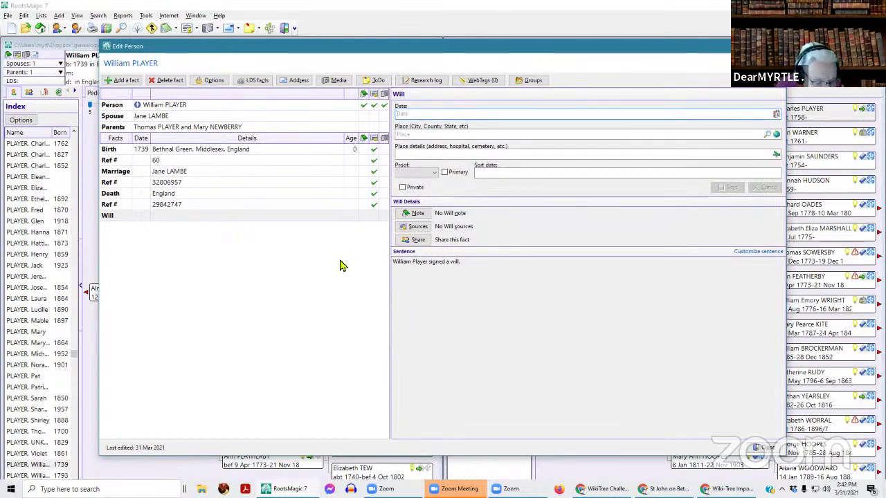
left_click(305, 219)
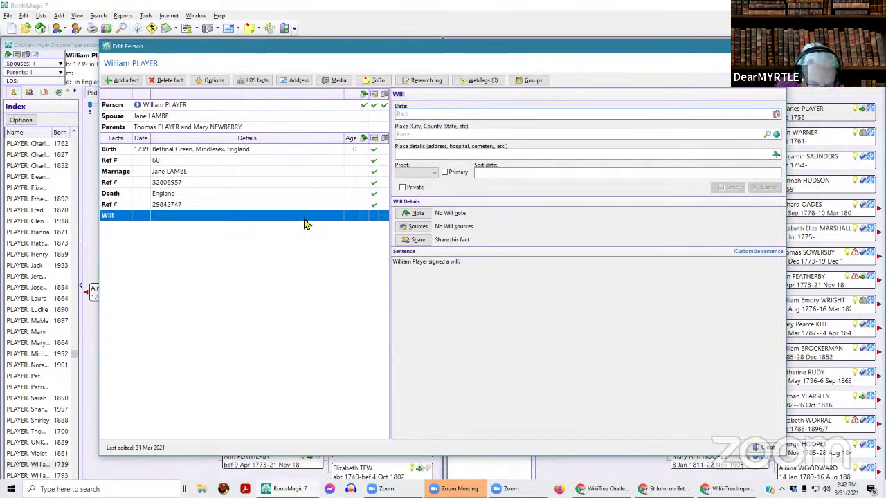
left_click(167, 81)
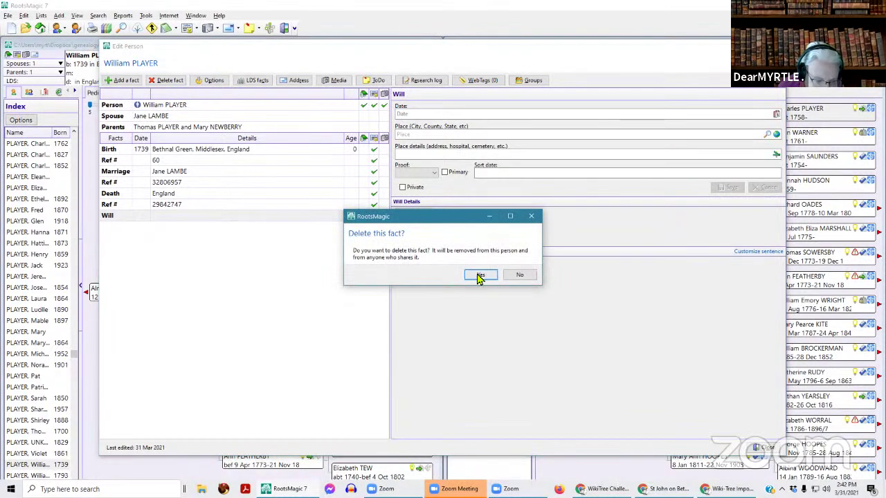
left_click(481, 275)
left_click(126, 81)
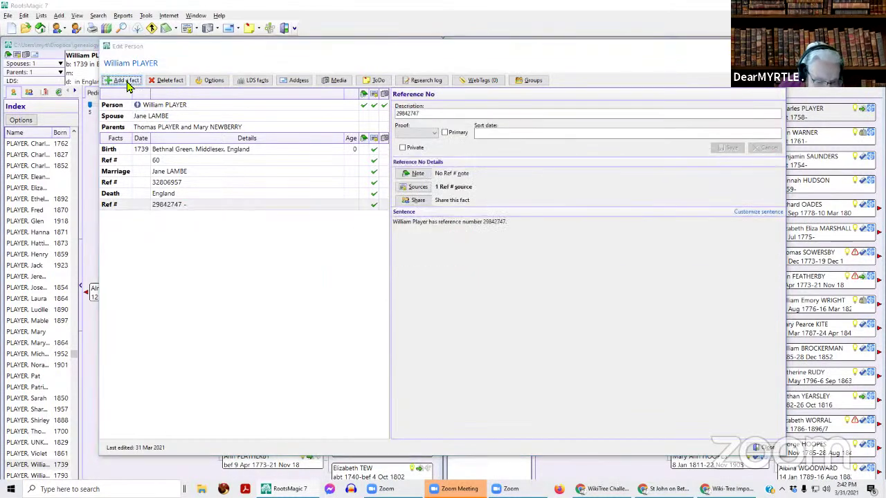
key("w")
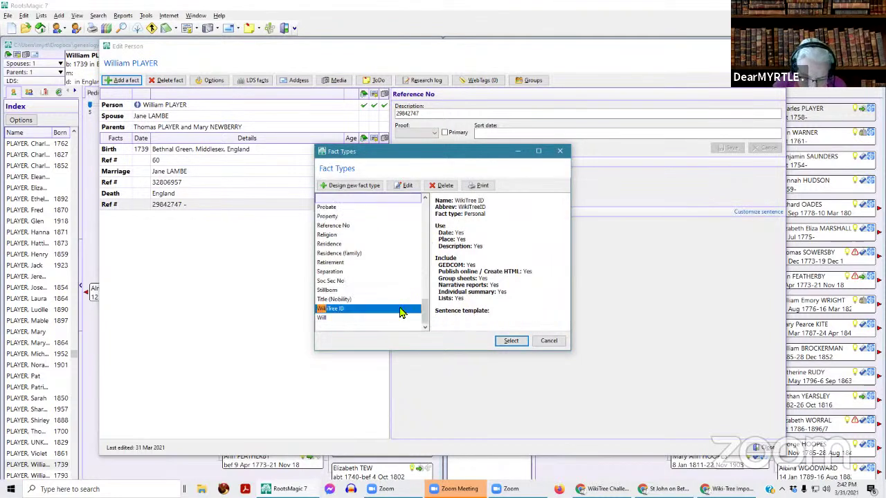
left_click(510, 341)
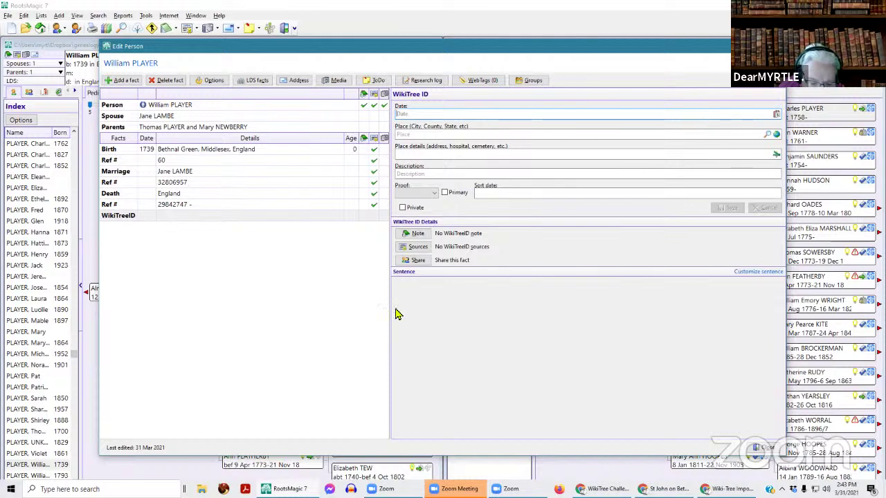
left_click(417, 174)
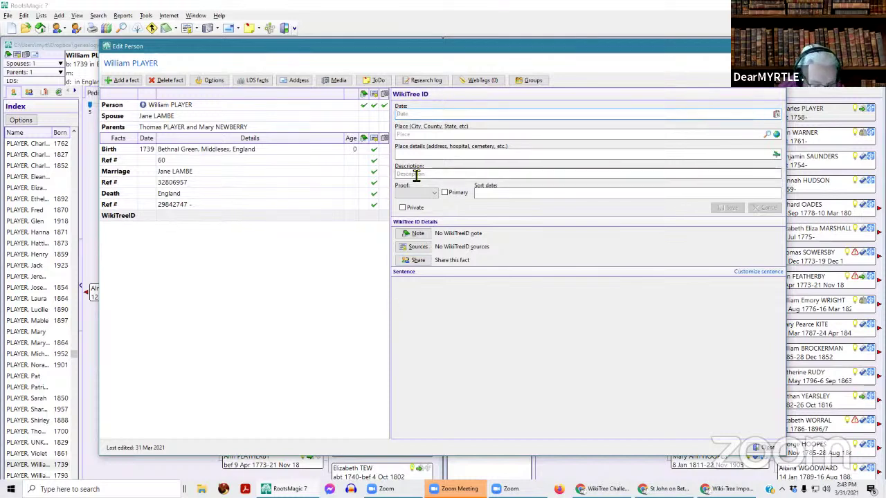
left_click(247, 219)
- Enter Player-613 as the fact's place details, save it, and close Edit Person
left_click(429, 155)
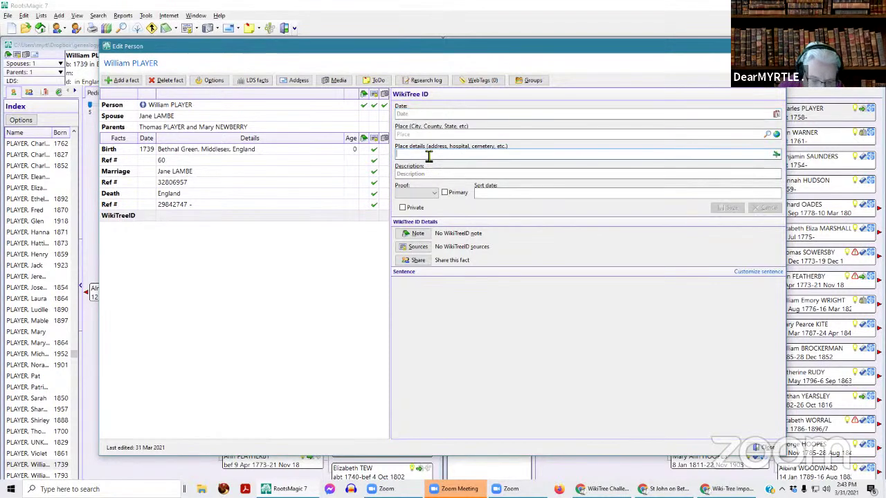
type("PLAYER")
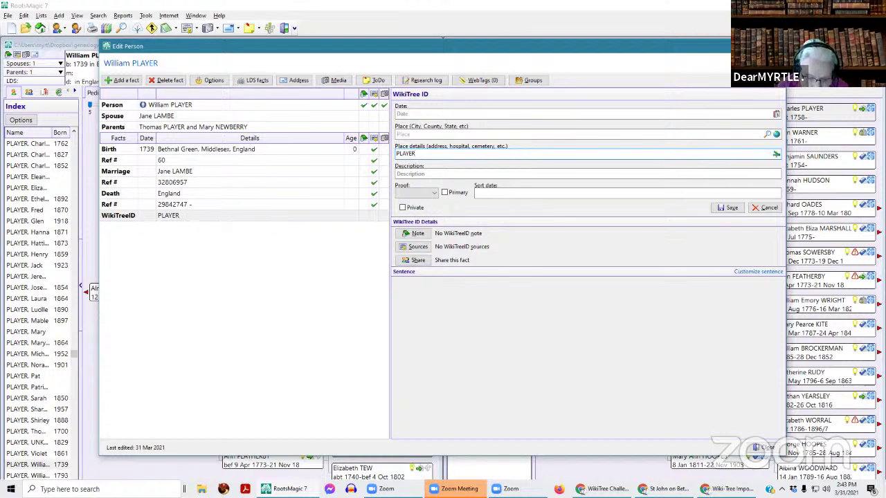
key("BackSpace")
key("BackSpace")
key("BackSpace")
key("BackSpace")
key("BackSpace")
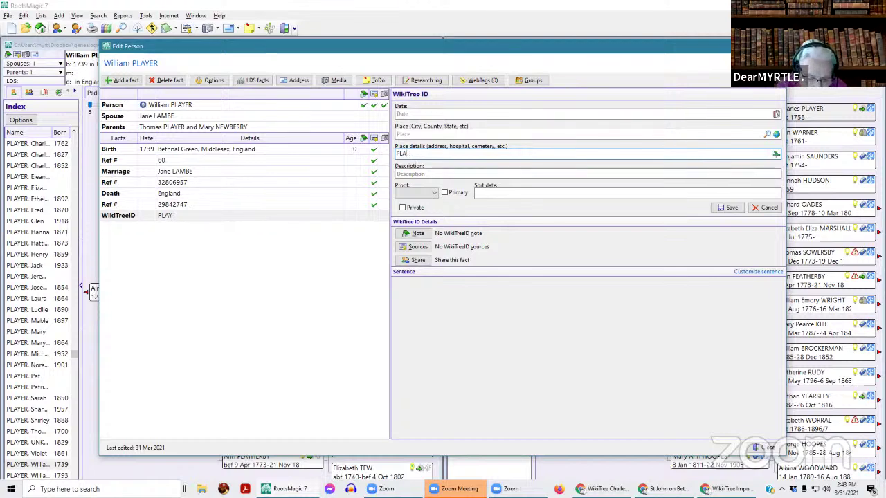
type("layer")
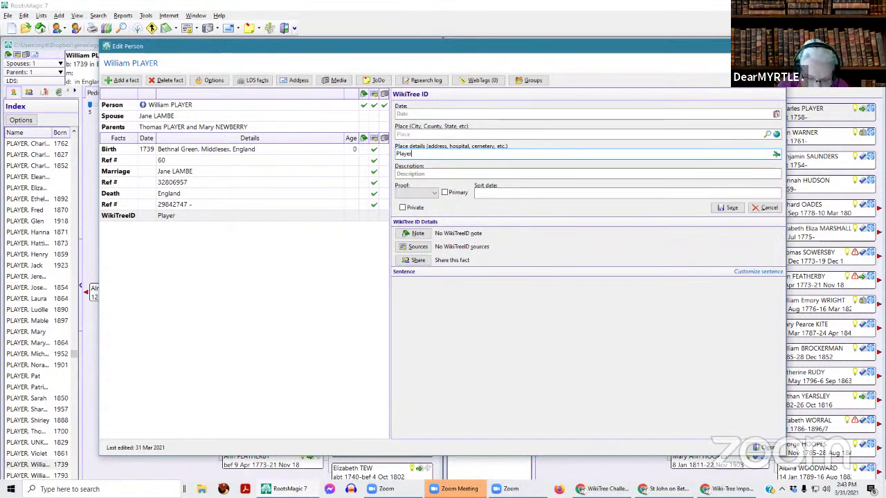
type("-")
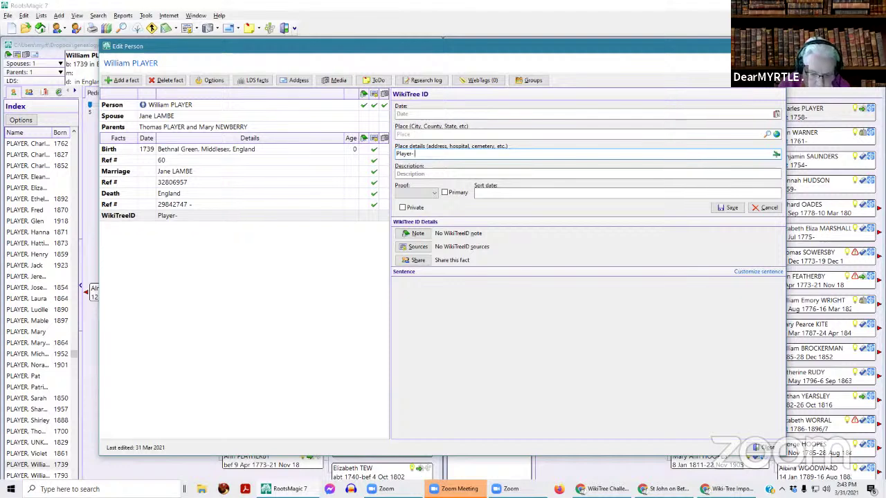
key("BackSpace")
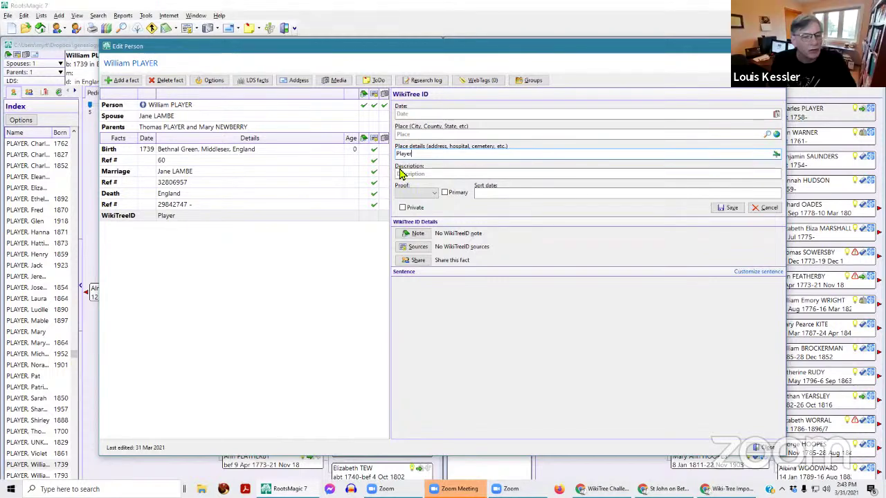
left_click_drag(663, 50, 637, 47)
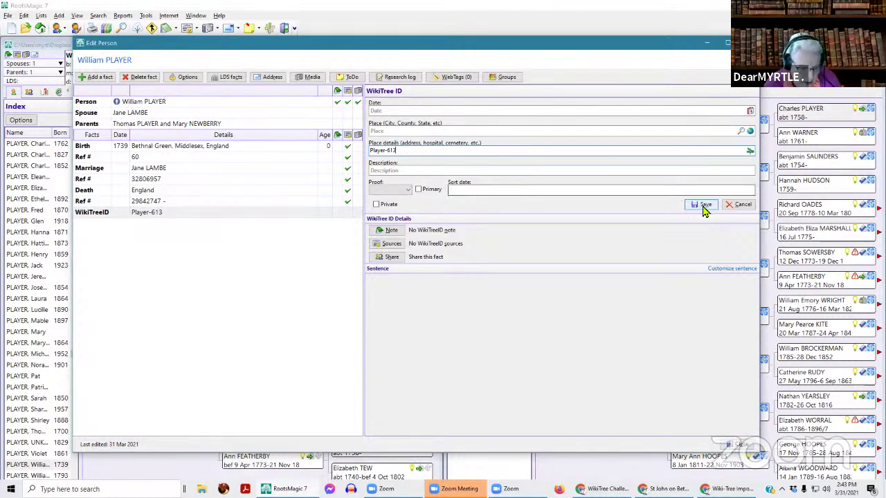
left_click(703, 205)
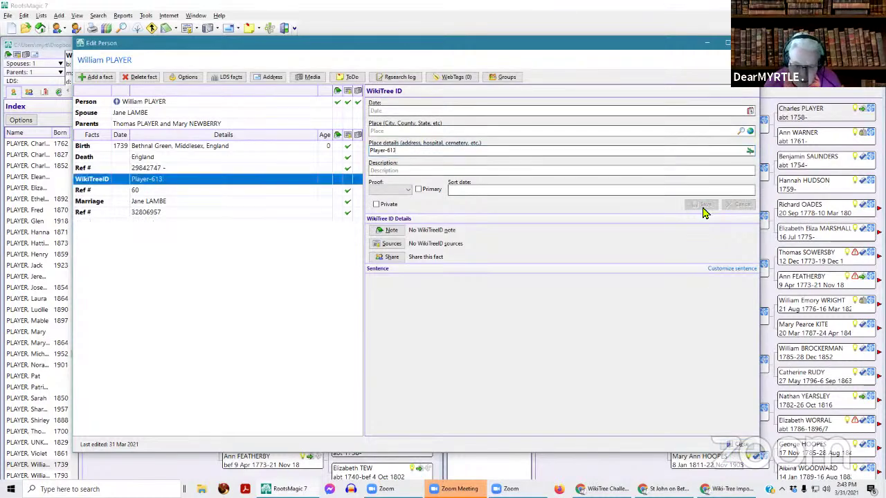
key("Escape")
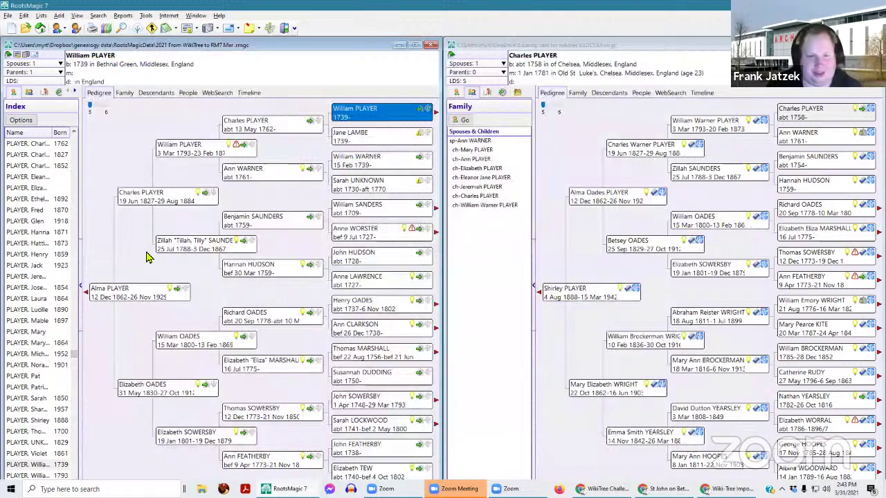
double_click(358, 113)
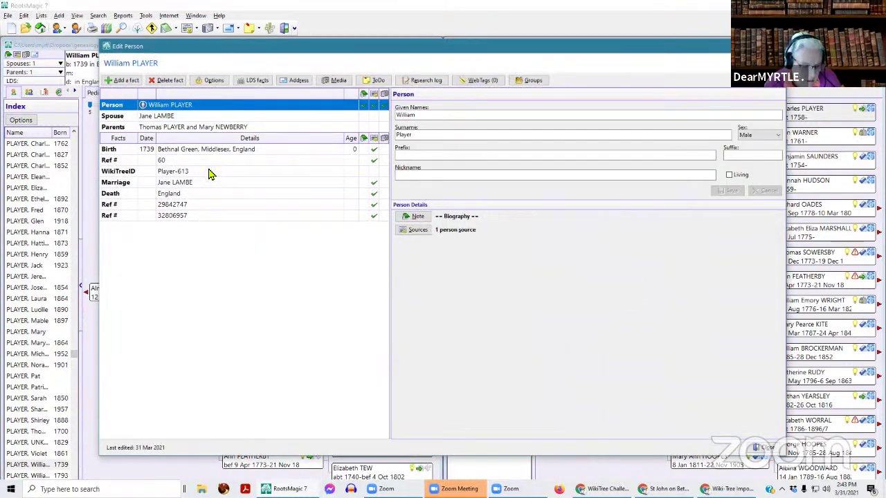
left_click(195, 173)
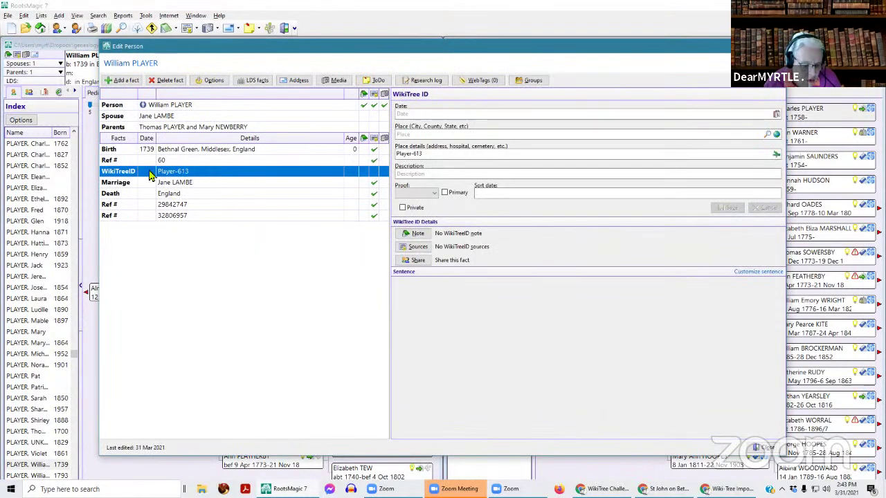
left_click(196, 206)
left_click(197, 217)
left_click(199, 161)
left_click(211, 219)
left_click(212, 207)
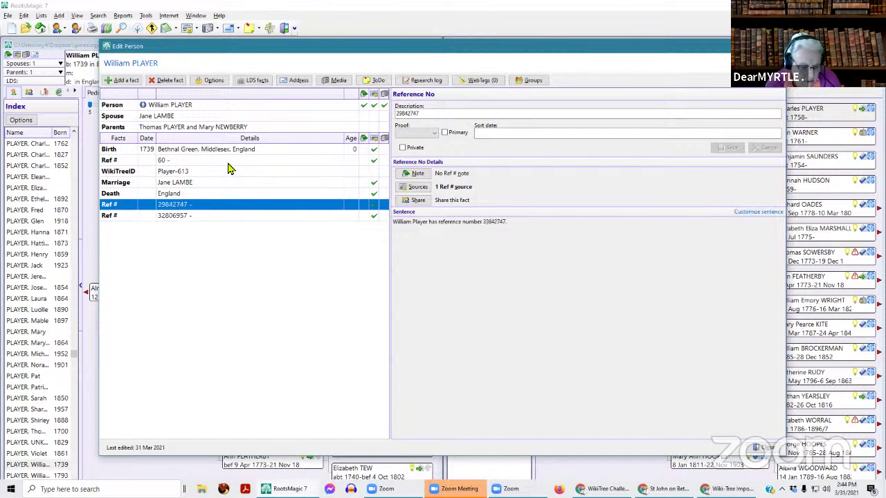
left_click(231, 163)
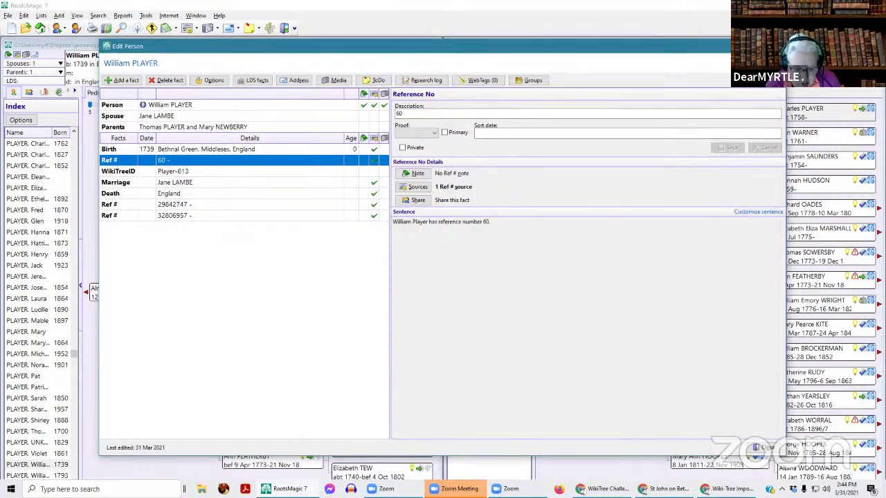
- Move the Edit Person window aside and bring the TO DO List spreadsheet over RootsMagic
left_click_drag(649, 47, 885, 70)
left_click_drag(499, 69, 522, 63)
left_click_drag(553, 155, 390, 75)
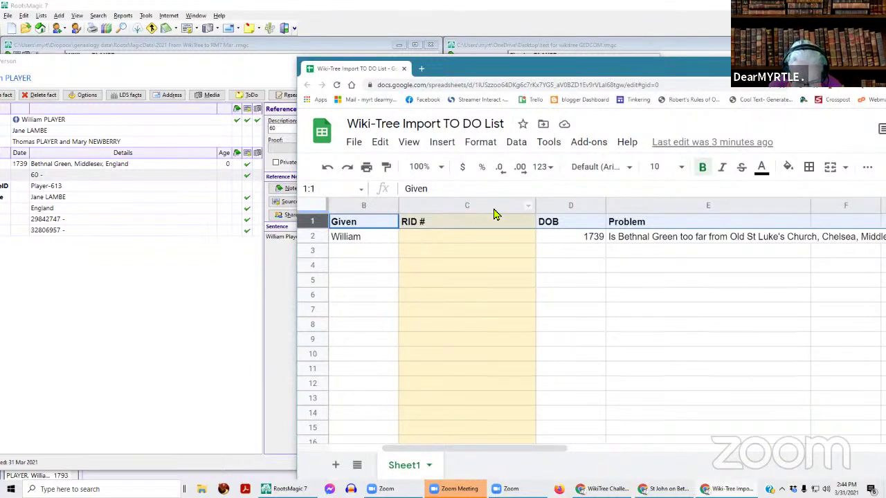
- Narrow the RID # column and add a 'WikiTreeID' heading in cell F1
left_click_drag(534, 212, 451, 210)
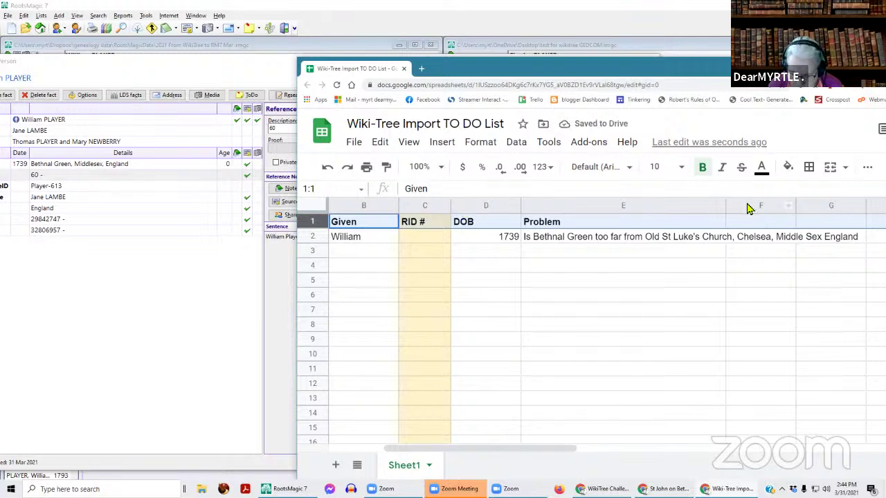
left_click(768, 211)
right_click(770, 210)
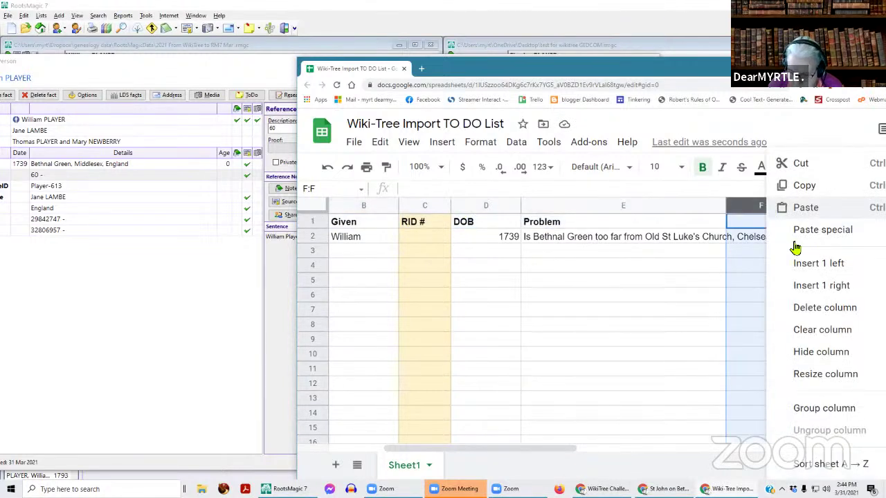
left_click(756, 225)
double_click(756, 225)
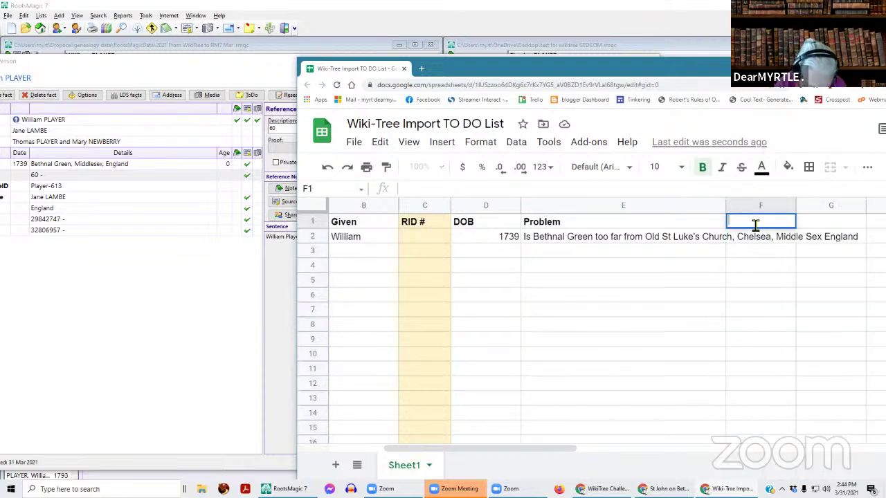
type("WIkiTreeID")
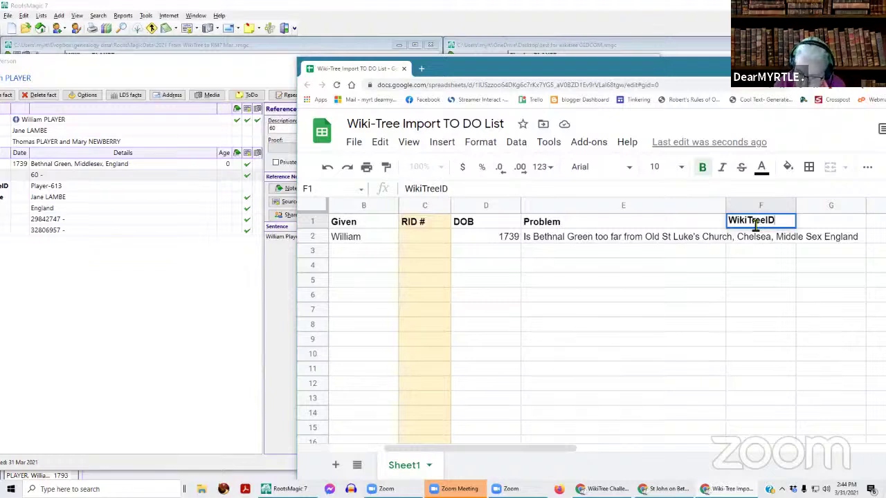
key("Return")
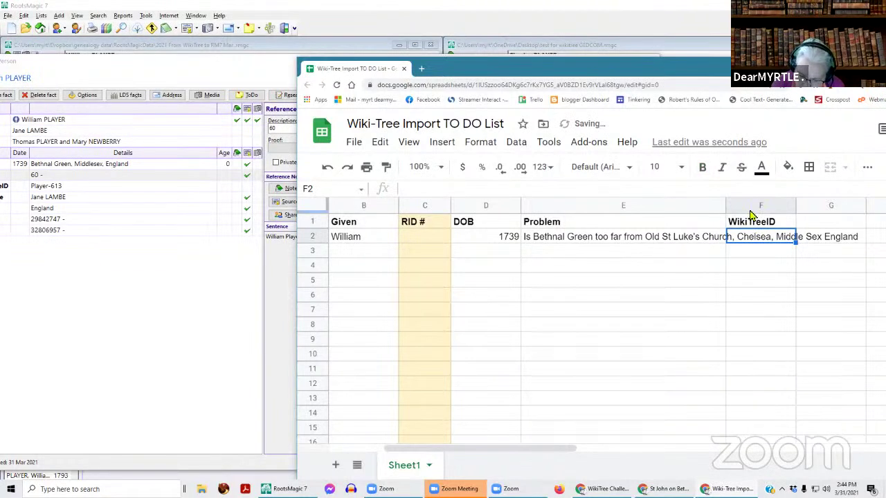
- Move the WikiTreeID column to column D, beside RID #
left_click(752, 210)
left_click_drag(752, 209, 468, 209)
left_click(408, 226)
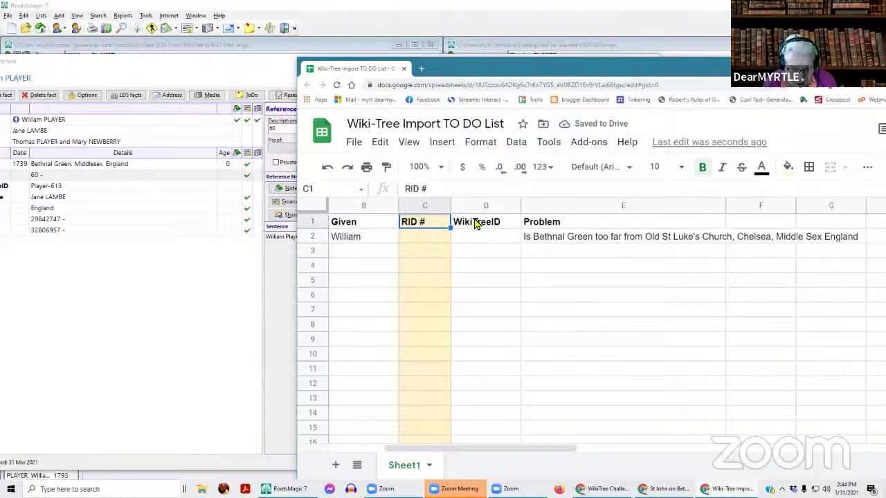
left_click(427, 206)
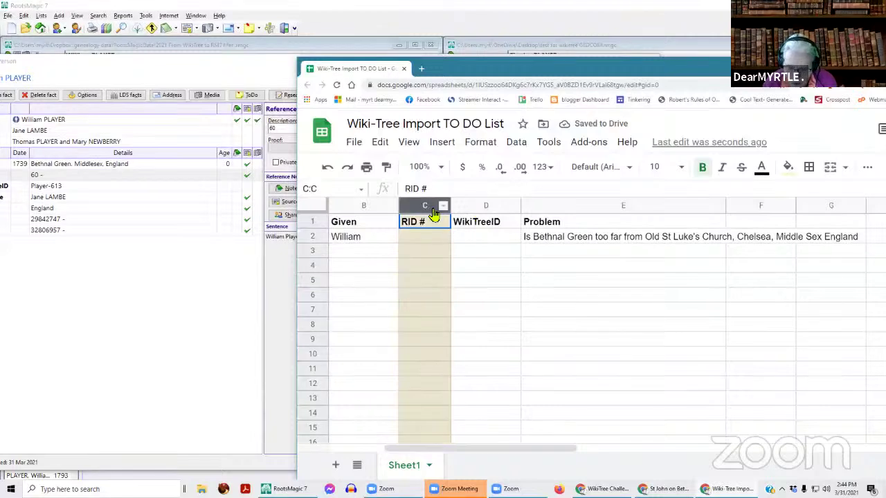
- Change the RID # column C fill to light green
left_click(789, 168)
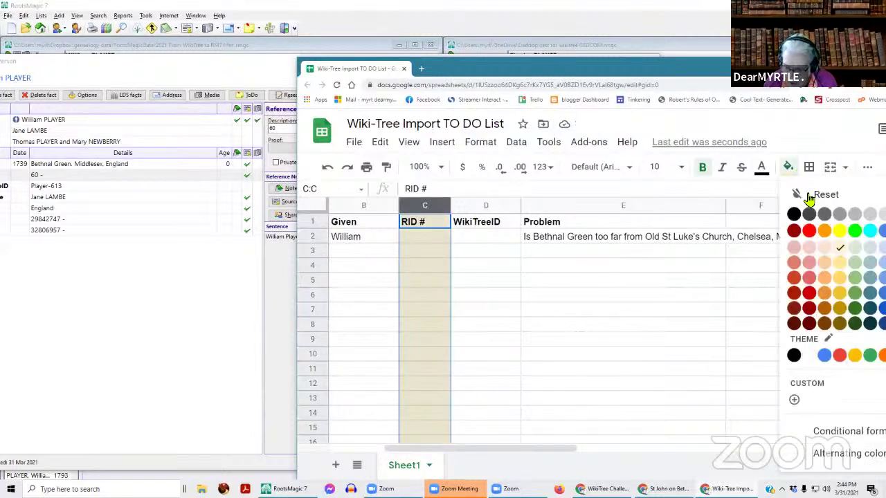
left_click(856, 277)
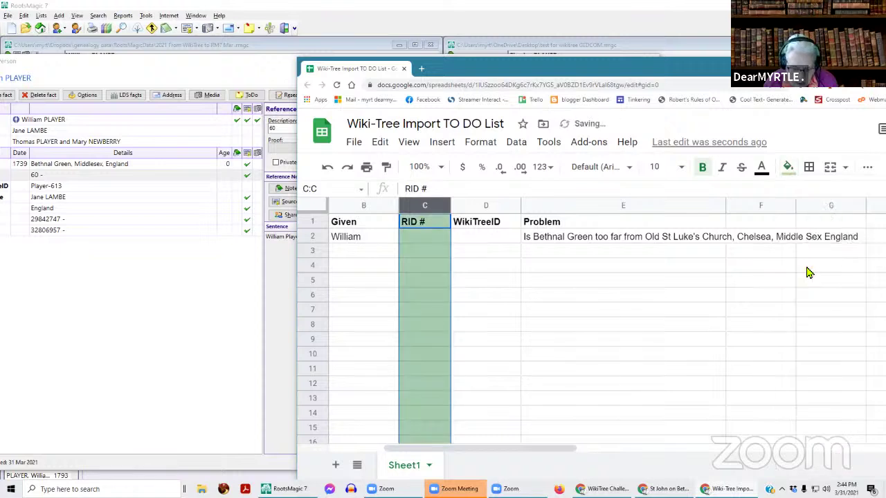
left_click(500, 208)
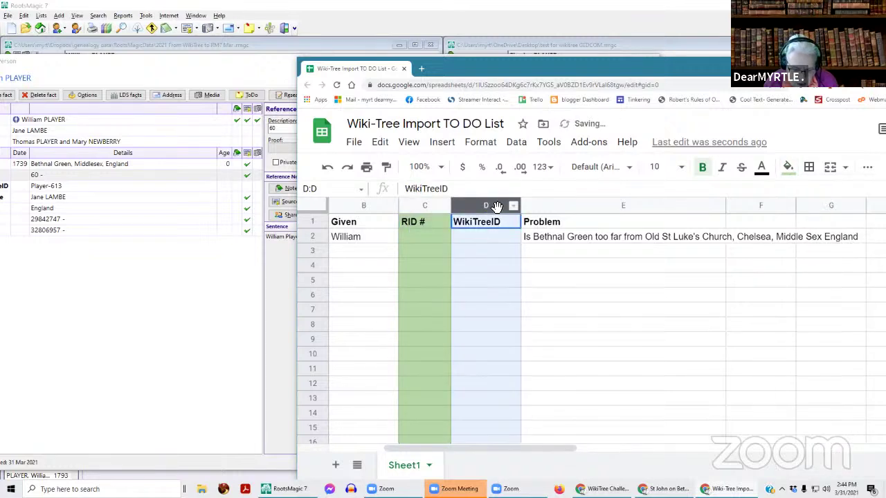
left_click(552, 300)
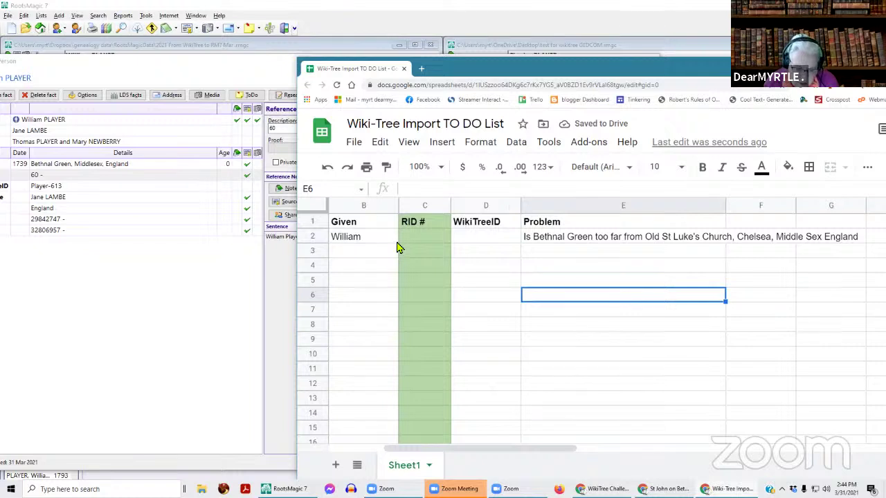
- Rename the C1 heading to 'RootsMagicRID #' and select the whole sheet
left_click(407, 222)
double_click(405, 220)
type("RootsMagic")
left_click(402, 218)
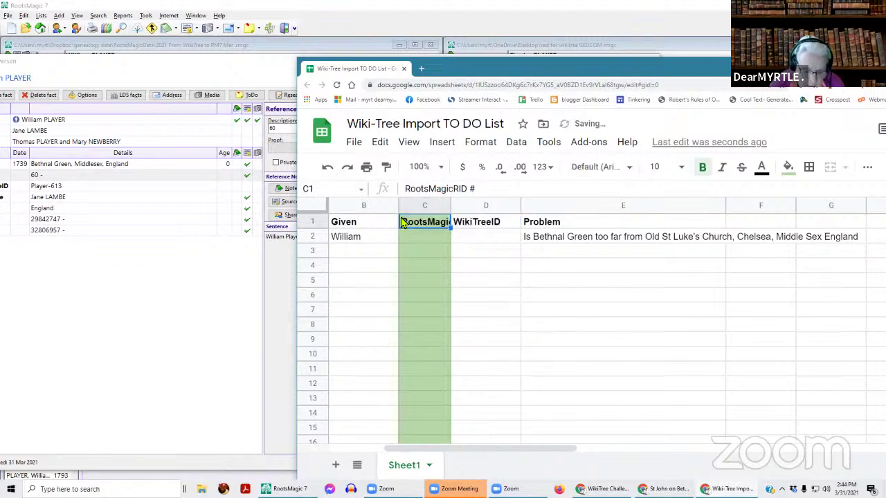
left_click(318, 222)
left_click(320, 209)
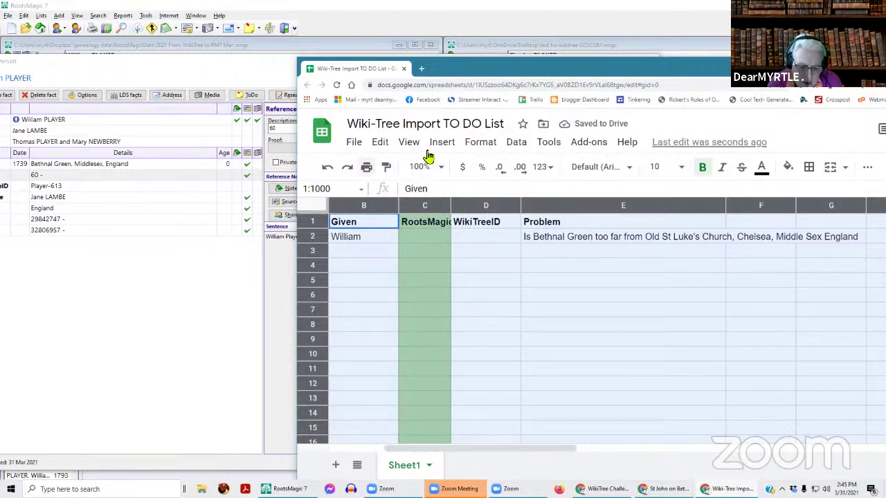
- Set text wrapping to Wrap for all cells in the sheet
left_click_drag(574, 74, 415, 60)
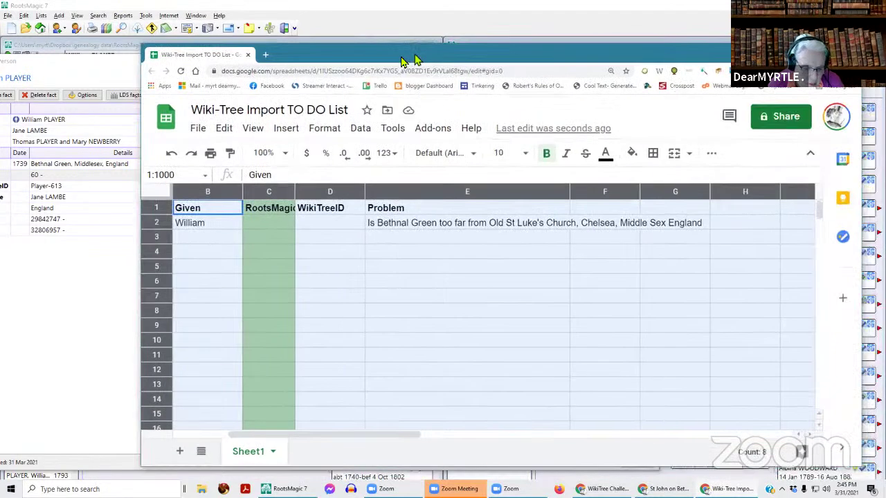
left_click(328, 131)
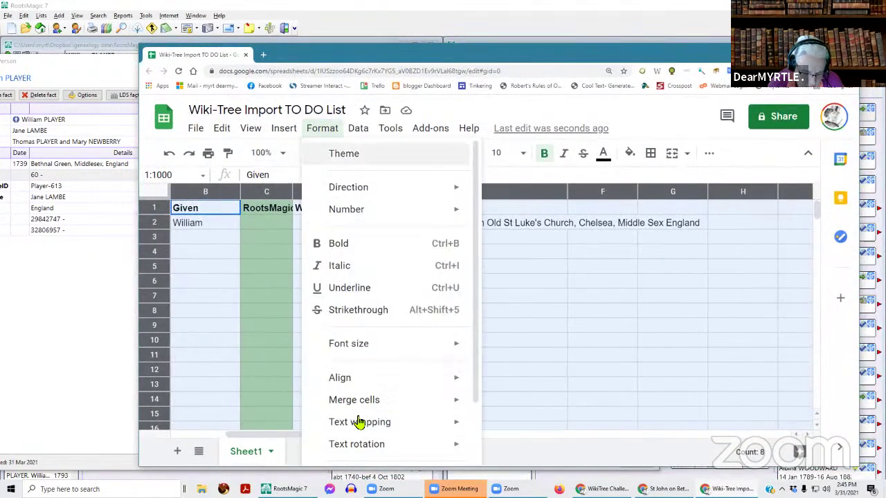
mouse_move(367, 424)
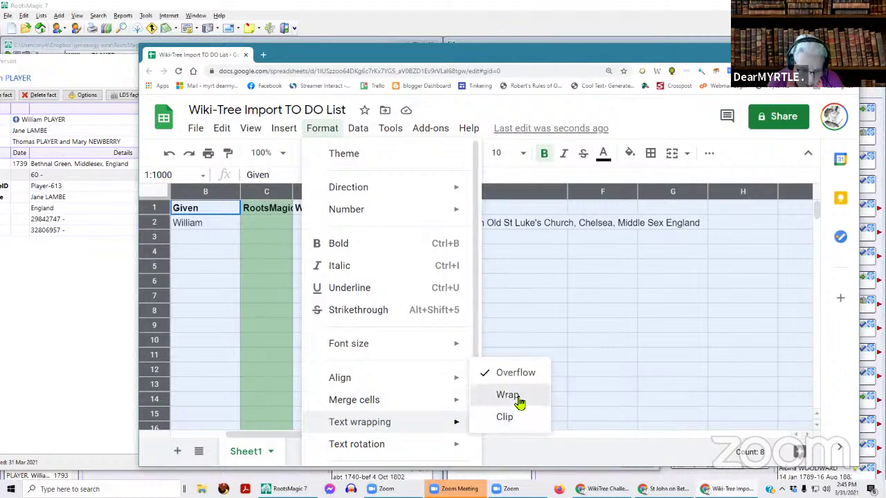
left_click(519, 402)
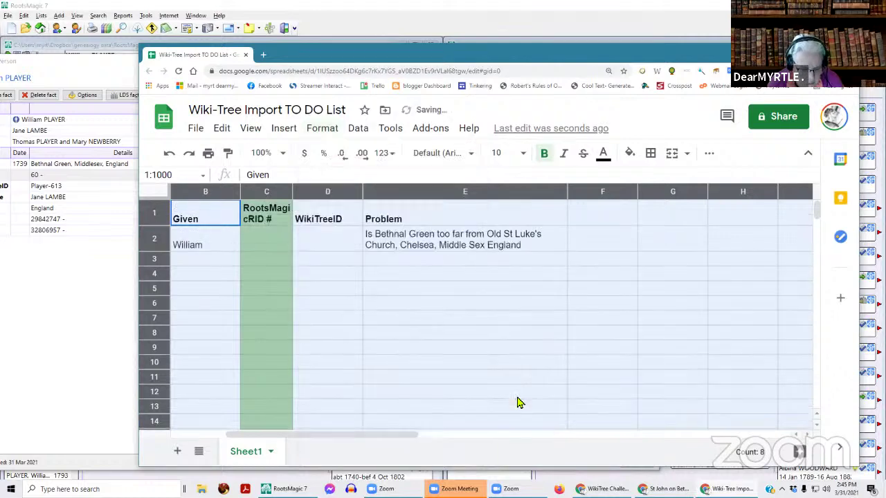
- Change the C1 heading to 'RootsMagic RID #' and widen column C to fit
double_click(251, 221)
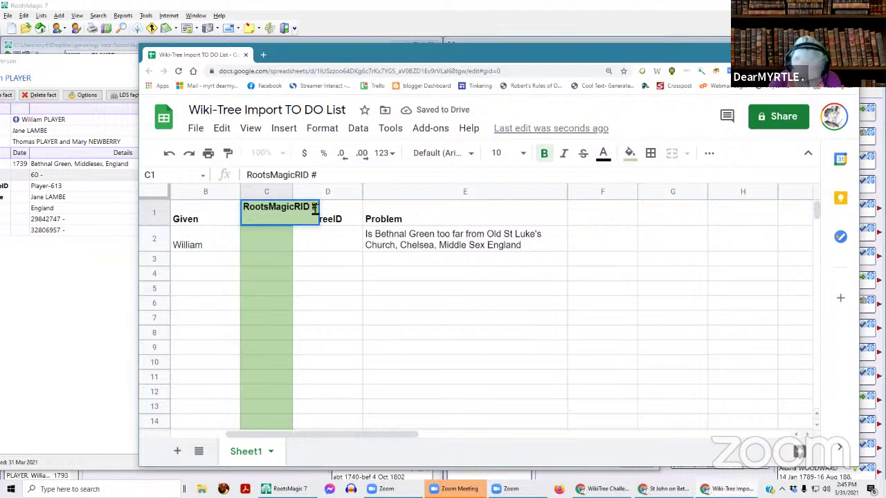
key("Left")
key("Left")
key("Left")
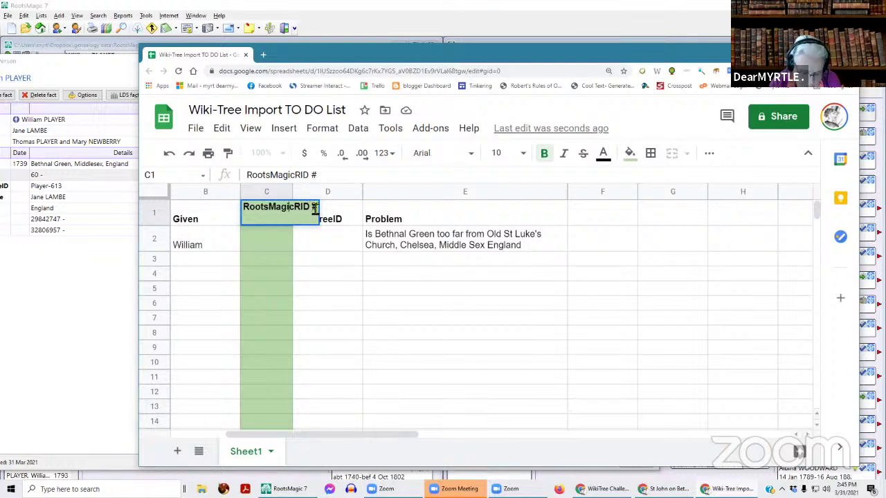
key("Return")
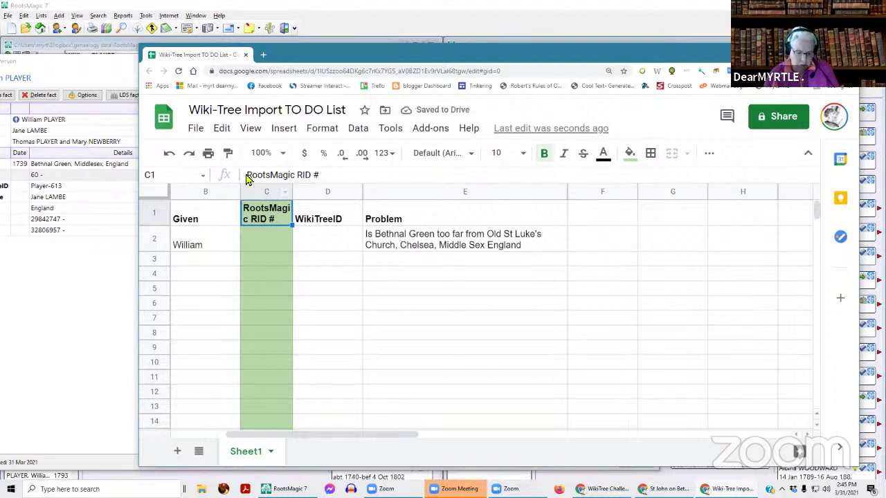
left_click_drag(306, 191, 319, 195)
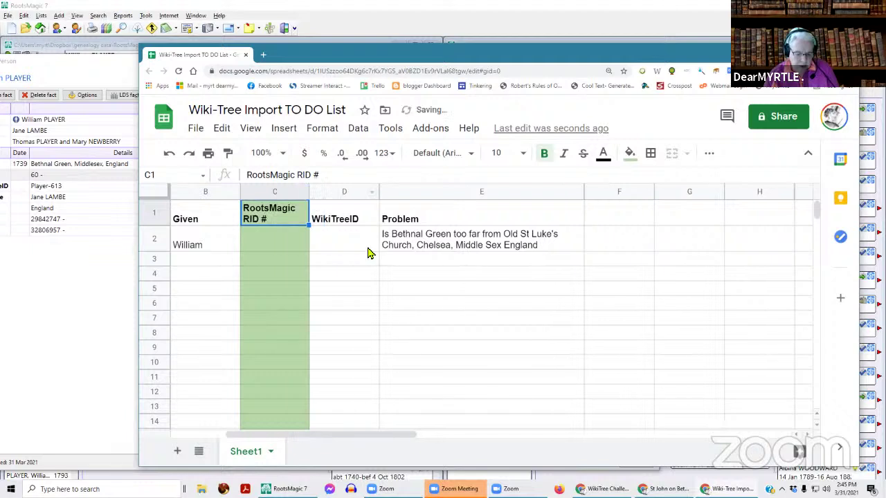
left_click(416, 275)
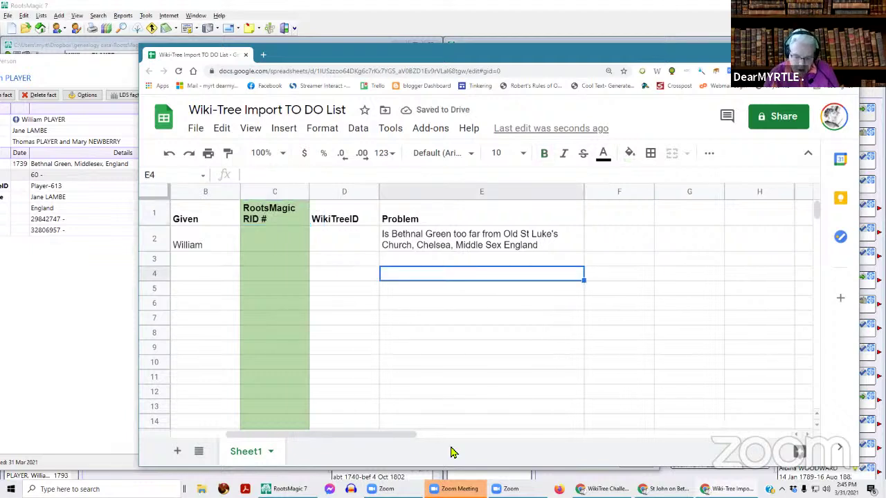
left_click(545, 249)
- Add to the E2 note that Chelsea and Bethnal Green are on the same side of the Thames
double_click(545, 249)
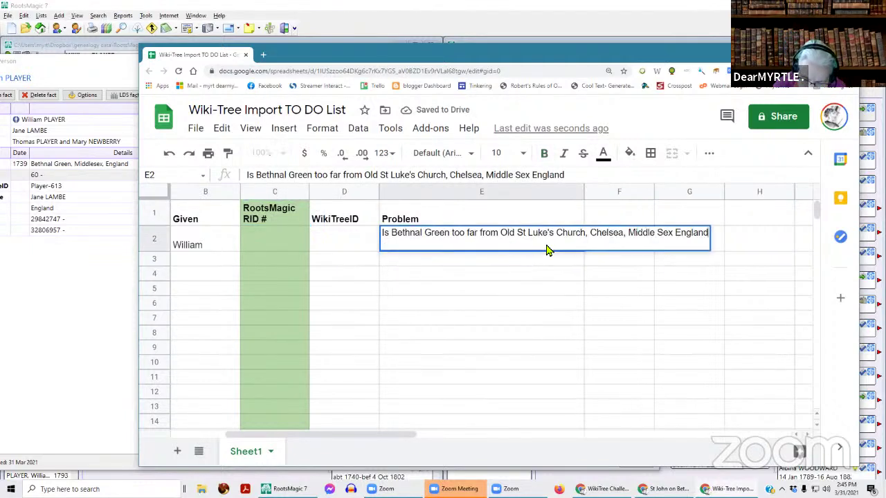
type("? ")
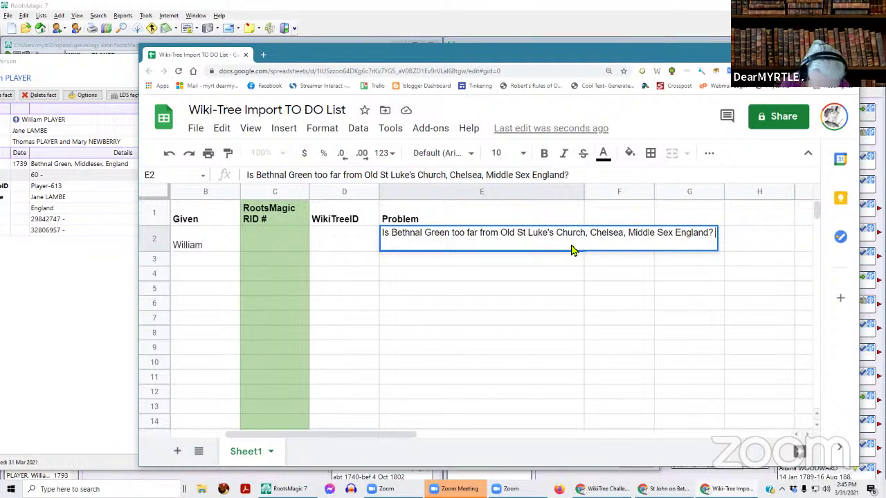
type("Hilary s")
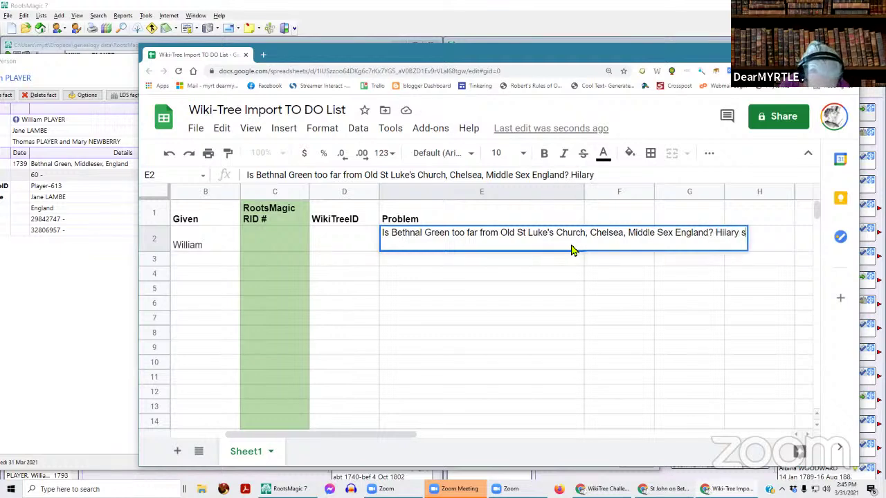
type("ays Chel")
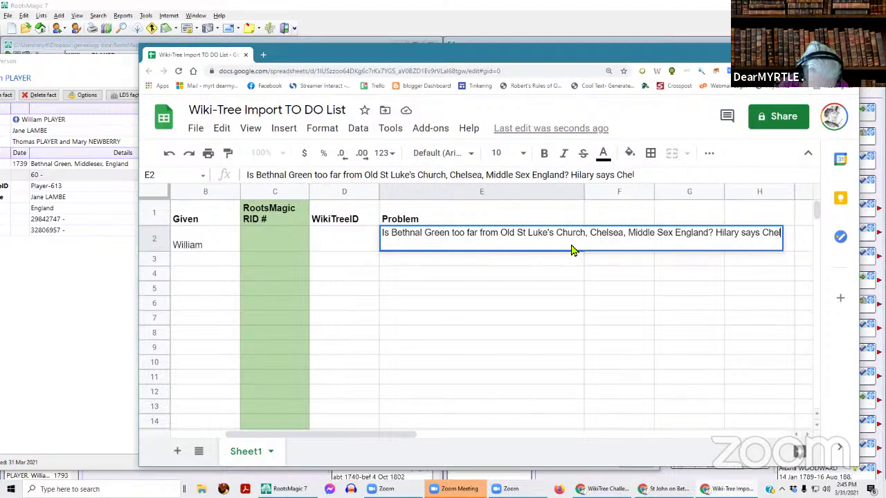
type("sea nad")
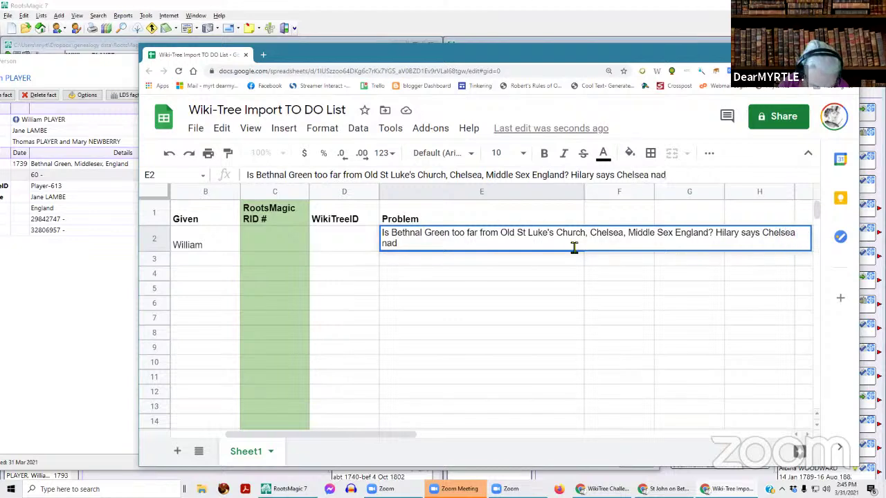
type(" Beth")
key("BackSpace")
key("BackSpace")
key("BackSpace")
key("BackSpace")
key("BackSpace")
key("BackSpace")
key("BackSpace")
key("BackSpace")
key("BackSpace")
key("BackSpace")
key("BackSpace")
key("BackSpace")
key("BackSpace")
key("BackSpace")
key("BackSpace")
key("BackSpace")
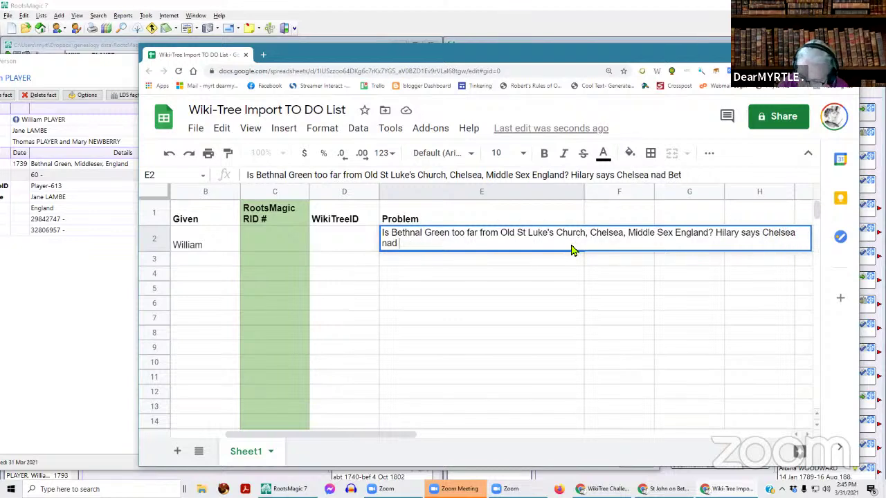
type("they are on the same side of the Thames")
key("Return")
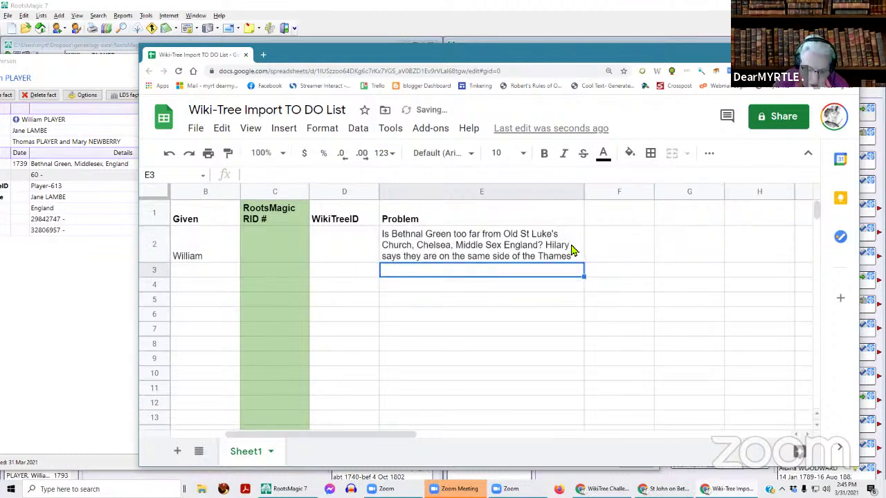
left_click_drag(392, 436, 270, 436)
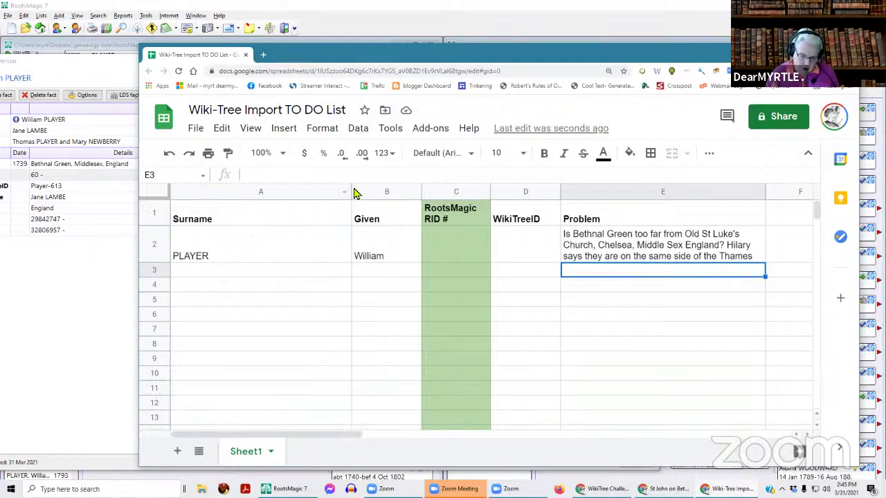
left_click_drag(352, 192, 232, 192)
left_click_drag(299, 189, 289, 192)
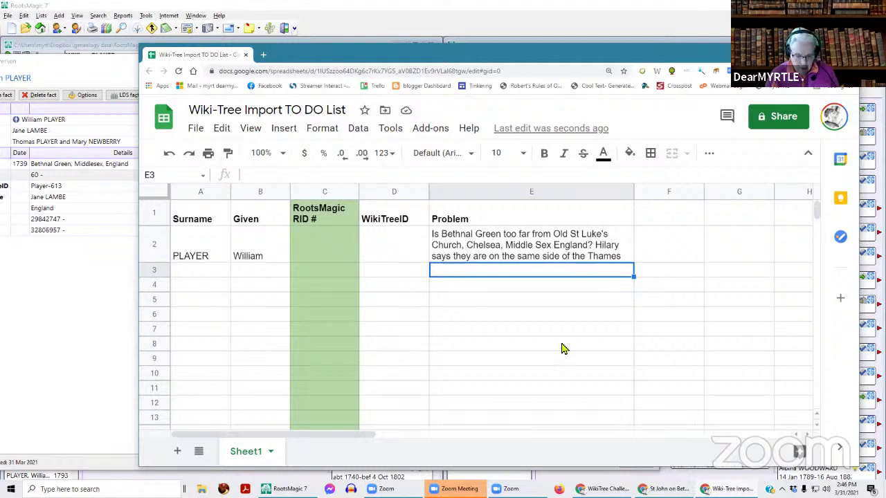
left_click_drag(358, 434, 317, 432)
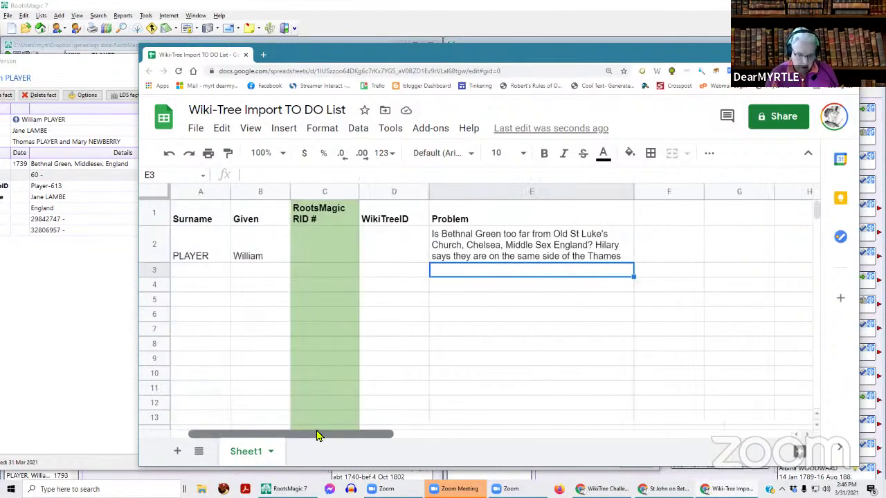
- Add a bold 'Birth' heading in cell F1 of the empty column
left_click(666, 193)
left_click(667, 223)
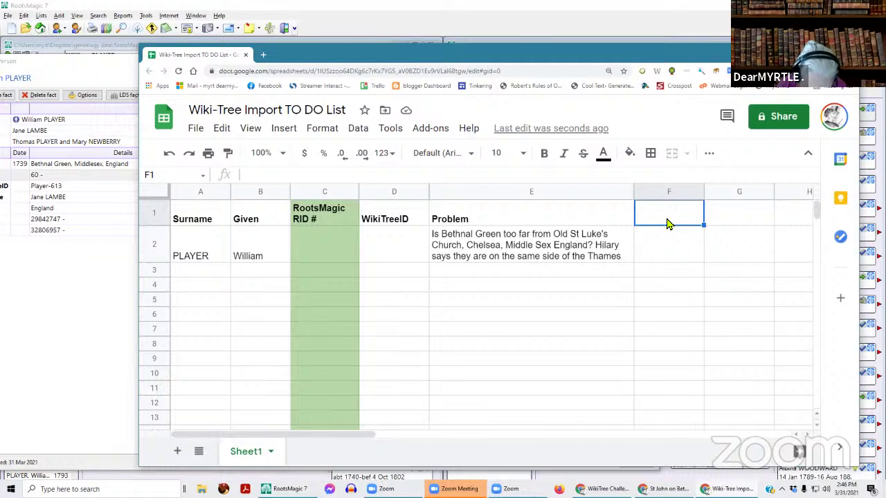
type("Blirth")
key("Return")
left_click(668, 221)
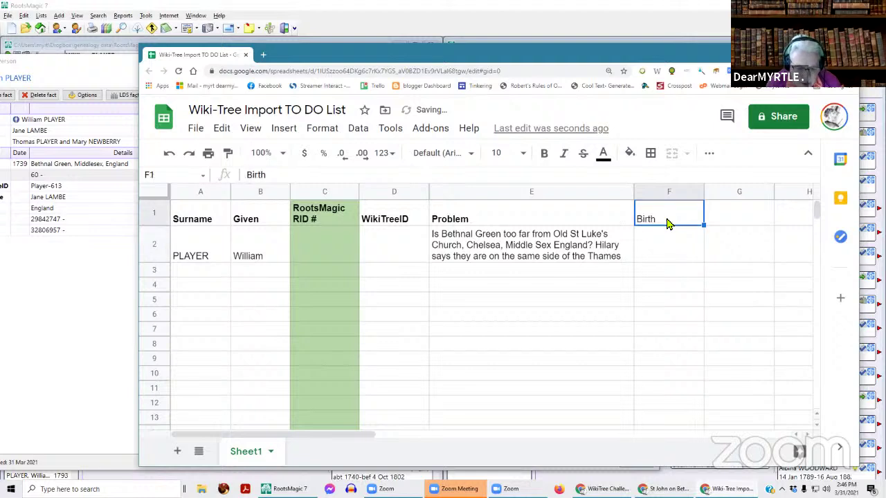
left_click(544, 153)
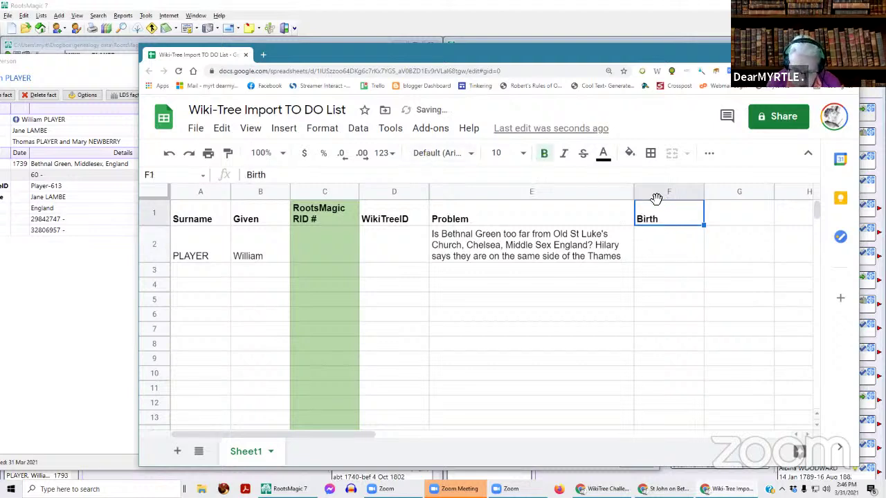
left_click_drag(653, 202, 291, 197)
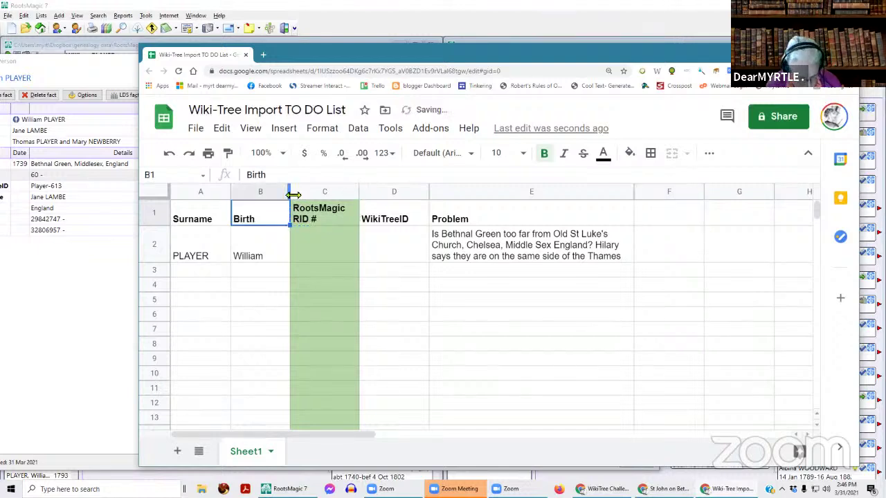
key("ctrl+z")
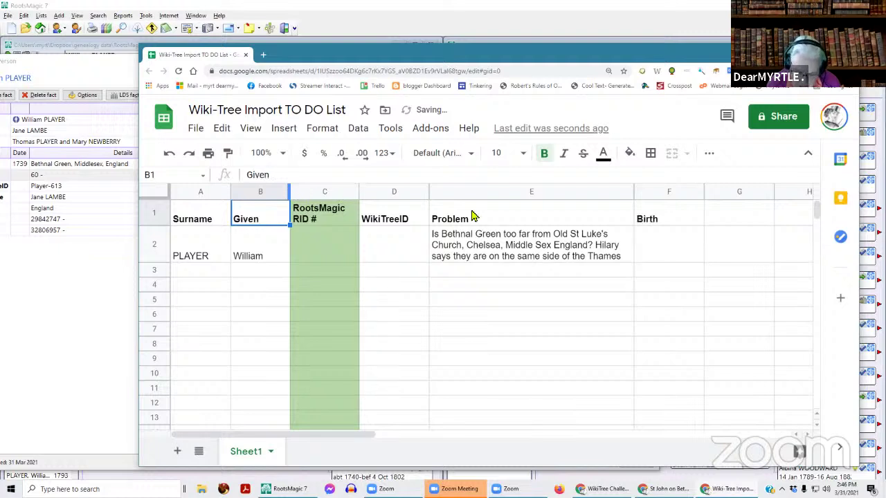
- Insert a column before RootsMagic RID # and move the Birth column into the new column C
left_click(316, 190)
right_click(315, 191)
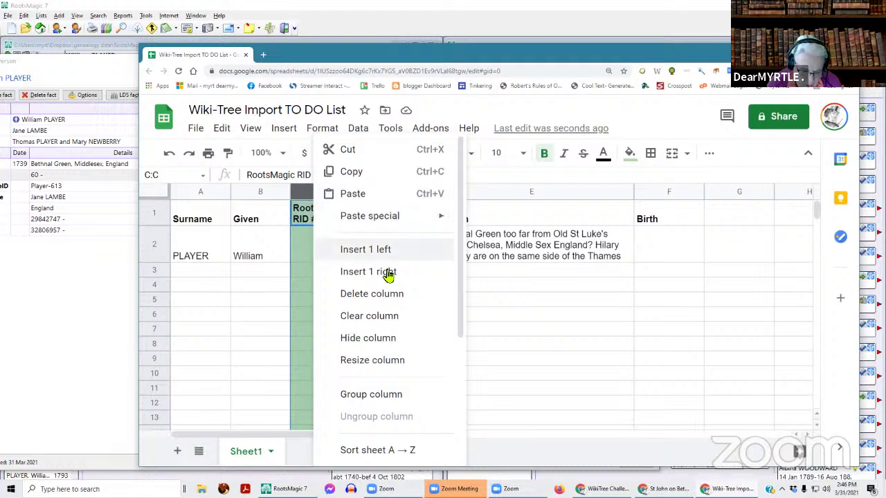
left_click(383, 253)
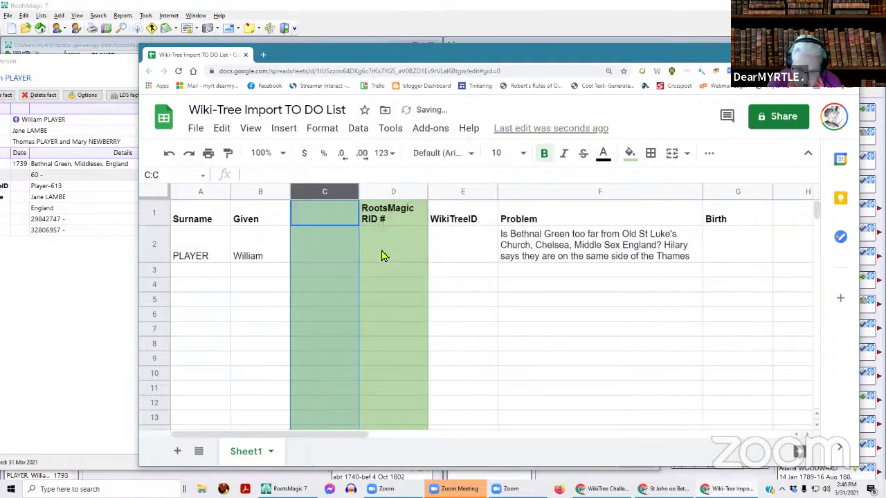
left_click(719, 256)
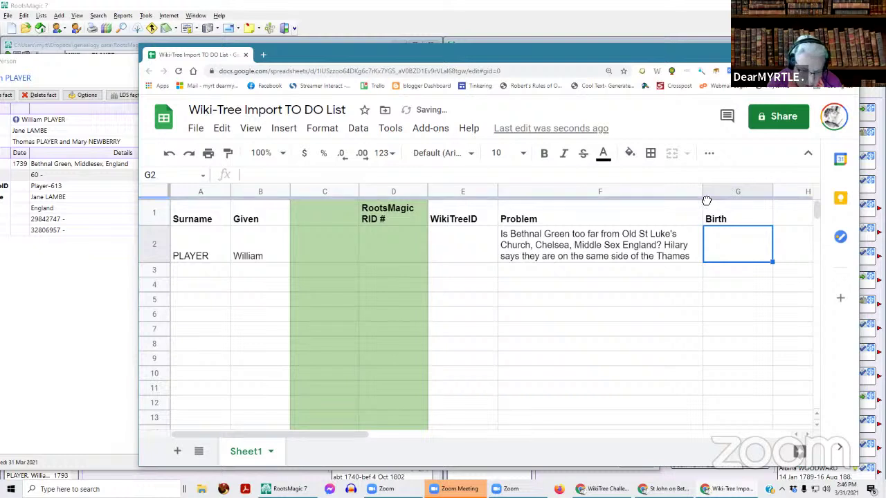
left_click(753, 215)
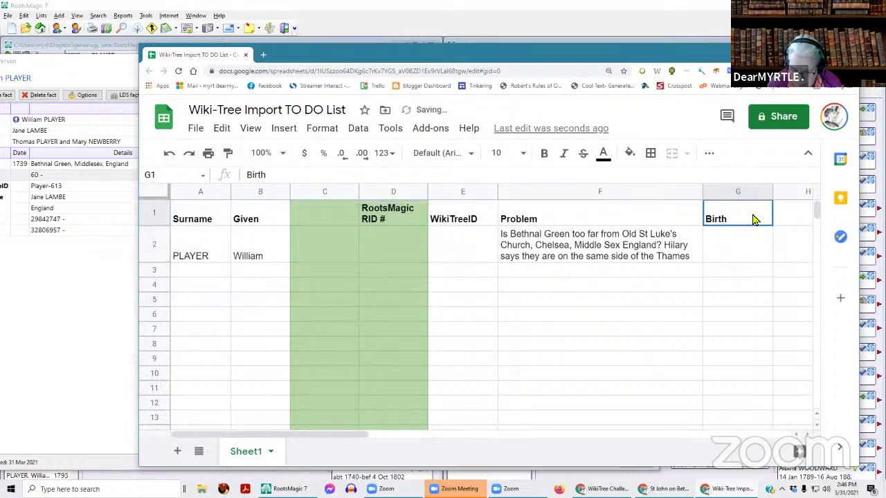
left_click(752, 194)
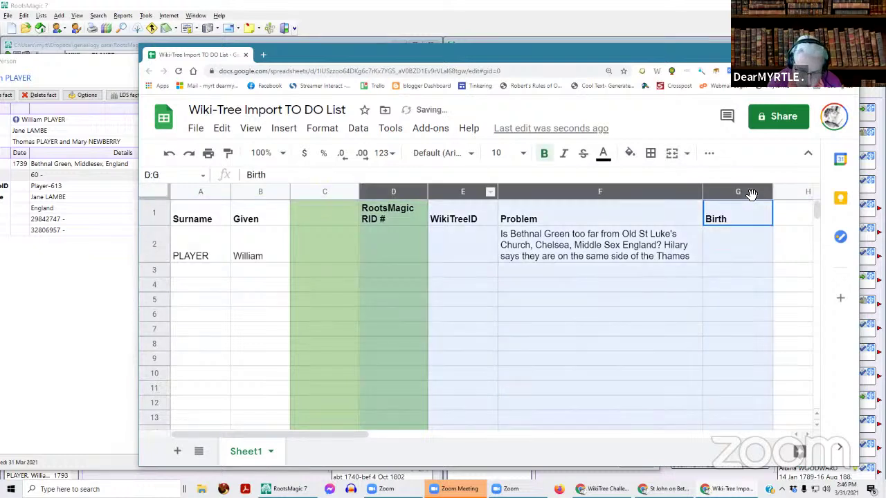
key("ctrl+c")
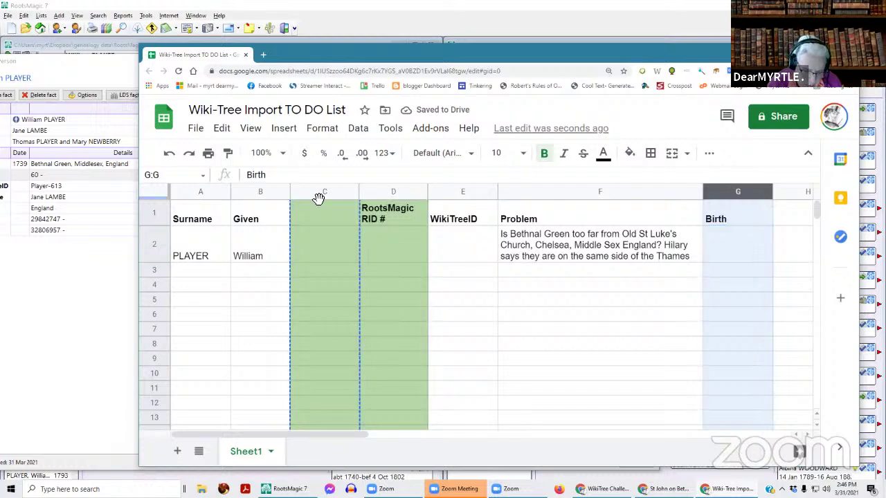
left_click(322, 198)
key("ctrl+v")
- Enter 1739 as William PLAYER's birth year in cell C2
left_click(582, 318)
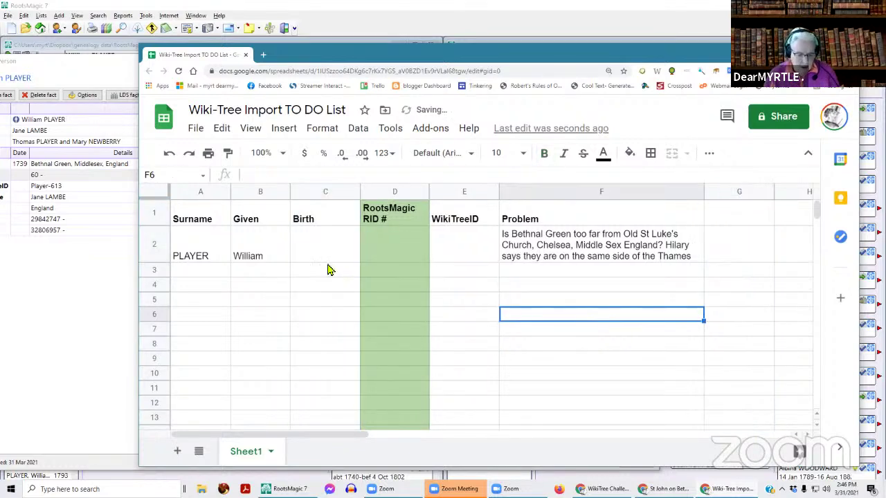
left_click(328, 261)
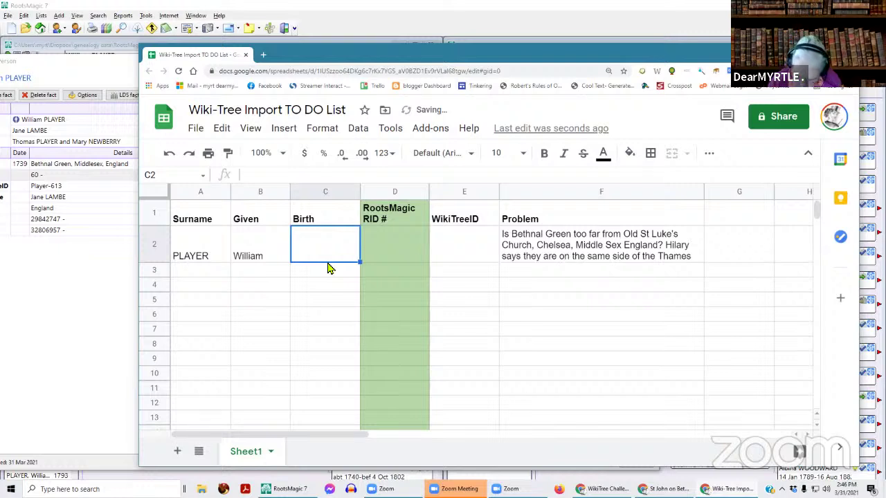
type("1739")
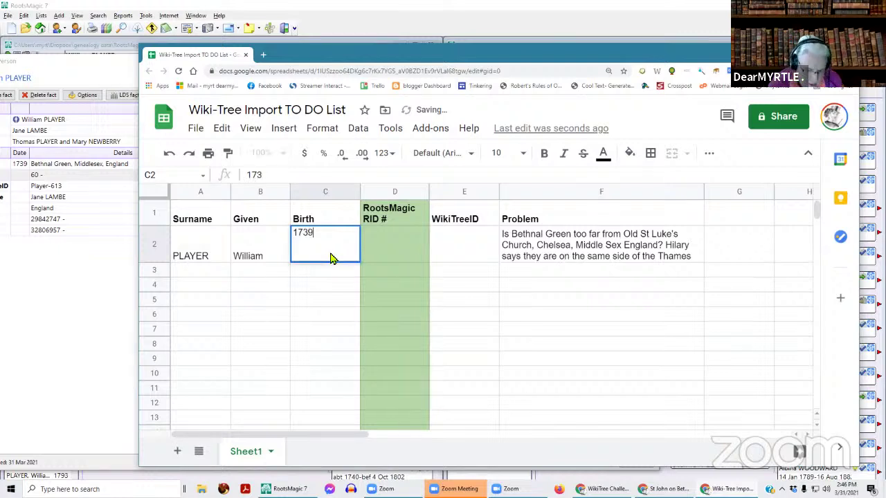
left_click(520, 360)
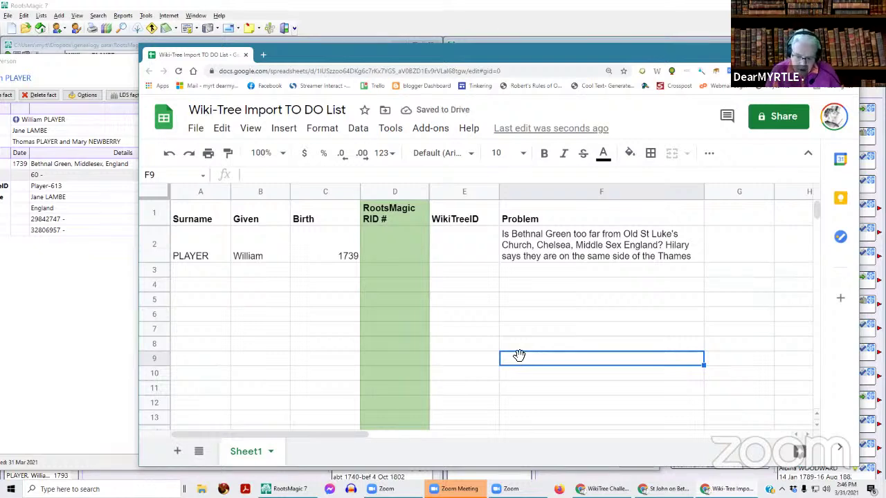
left_click(722, 245)
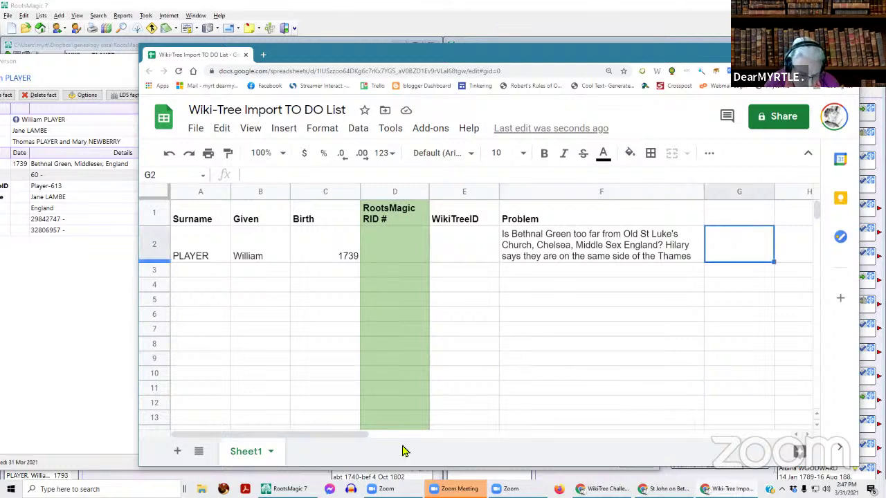
left_click(183, 192)
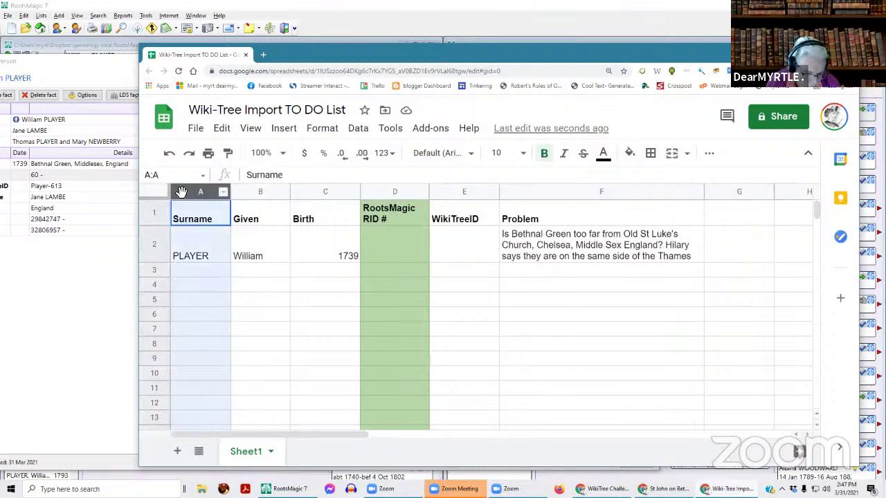
right_click(185, 194)
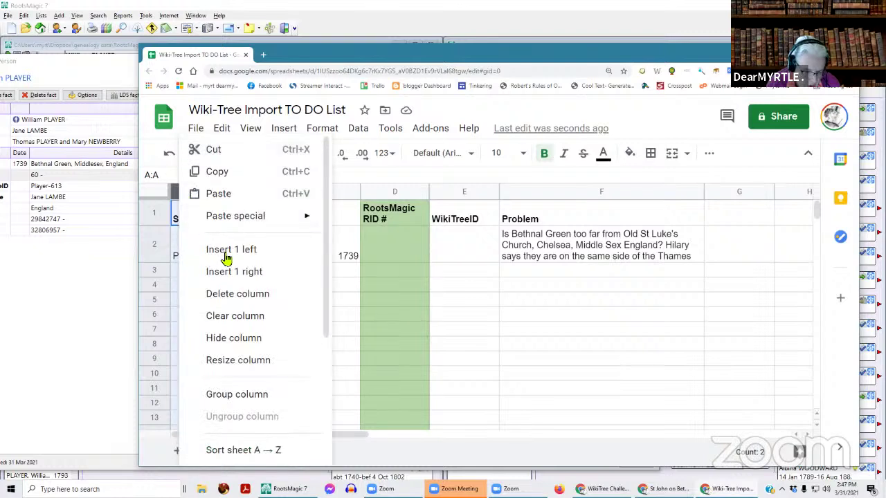
left_click(225, 250)
type("solved")
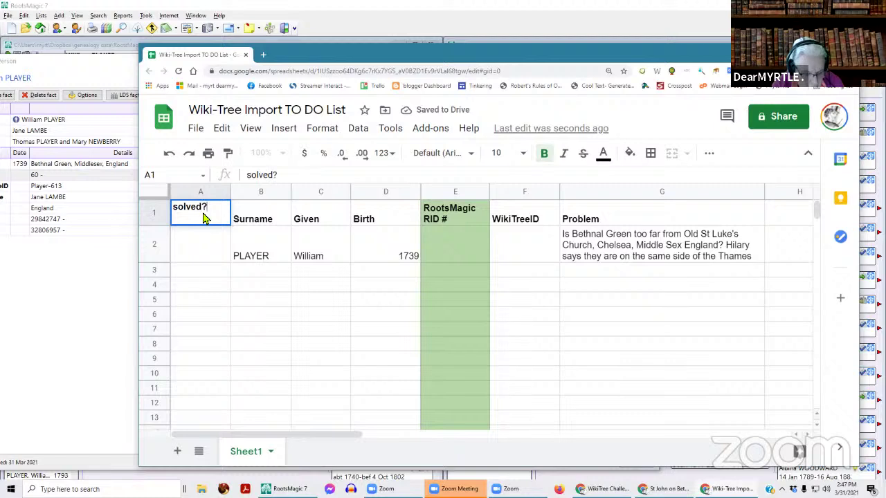
key("Return")
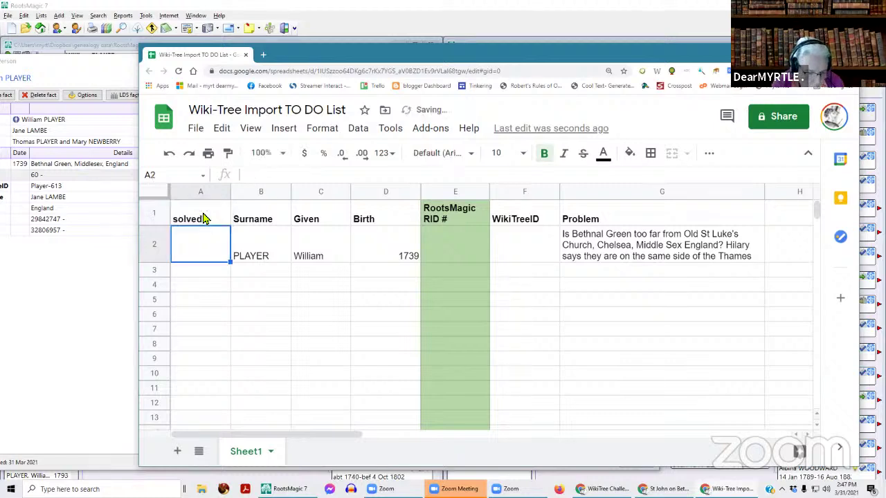
type("N")
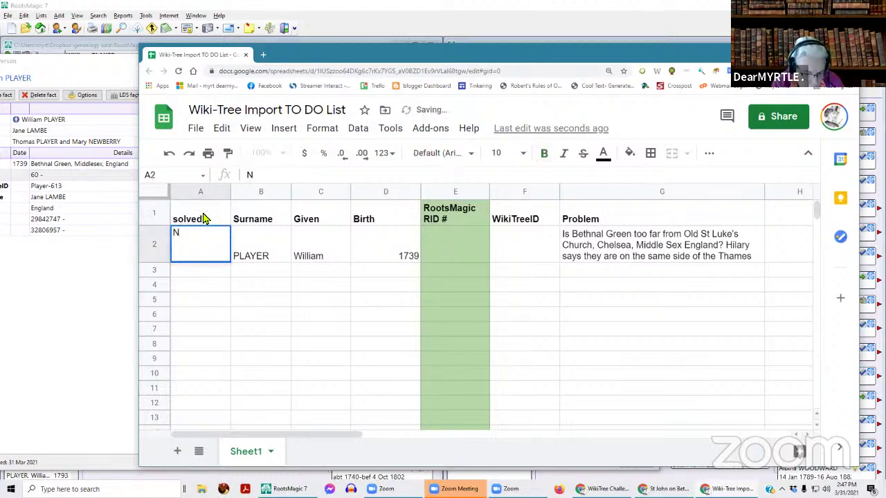
key("Return")
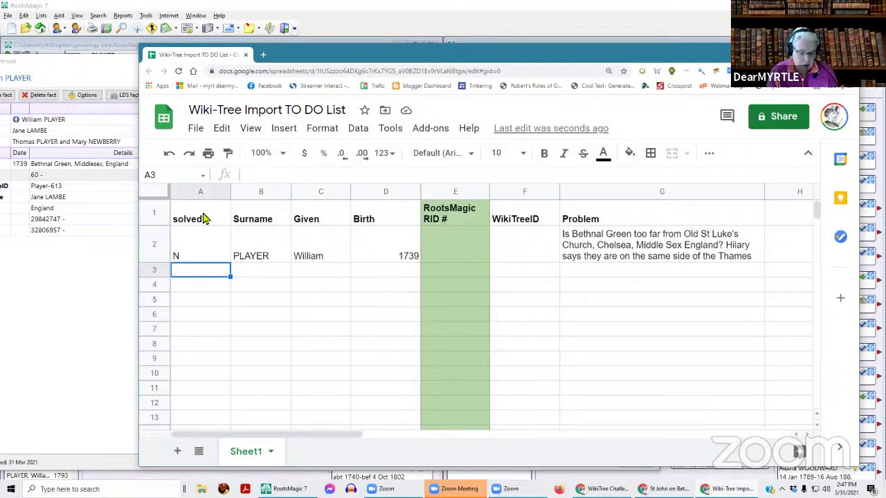
- Narrow the new solved? column and move the spreadsheet window aside
left_click(163, 244)
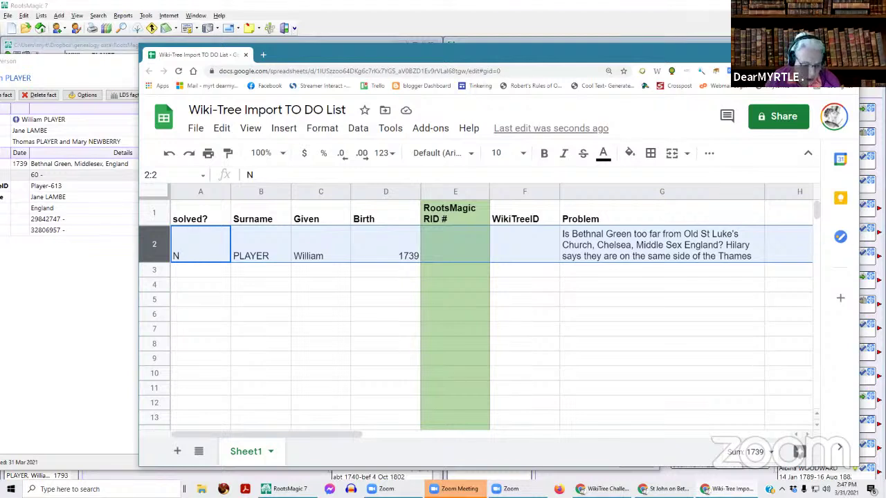
left_click_drag(230, 191, 207, 193)
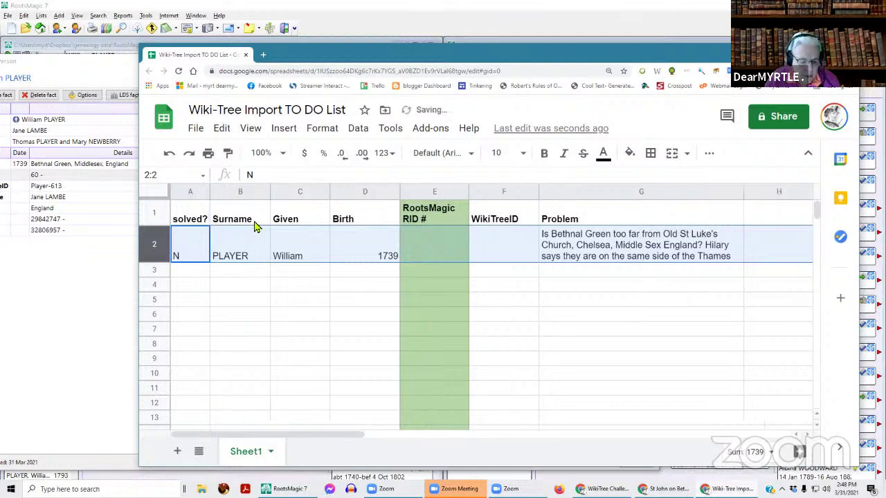
left_click(253, 246)
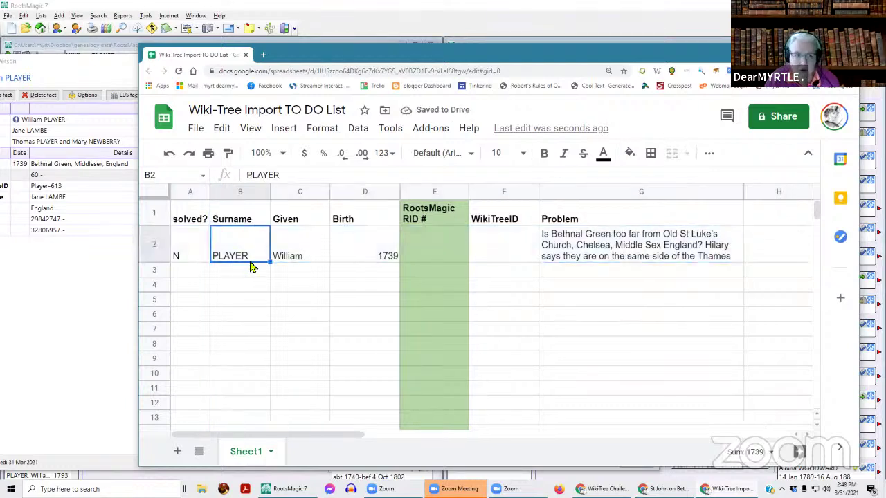
left_click(155, 248)
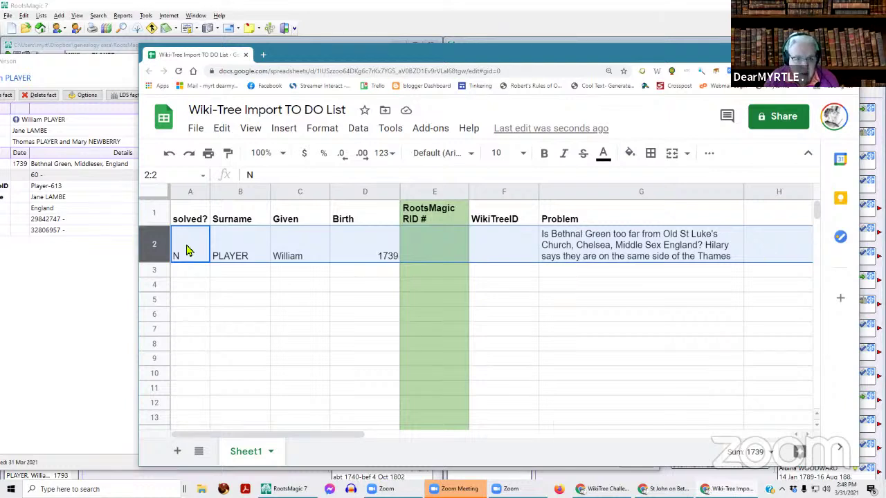
left_click(236, 257)
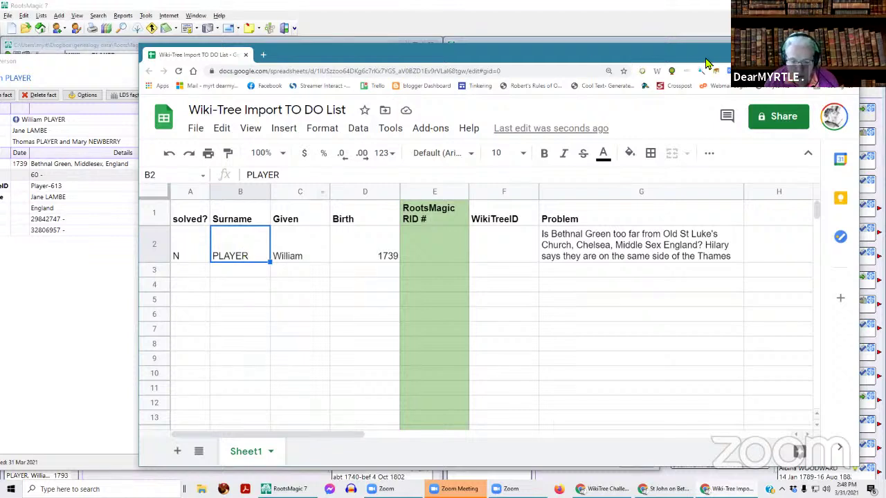
left_click_drag(644, 51, 586, 44)
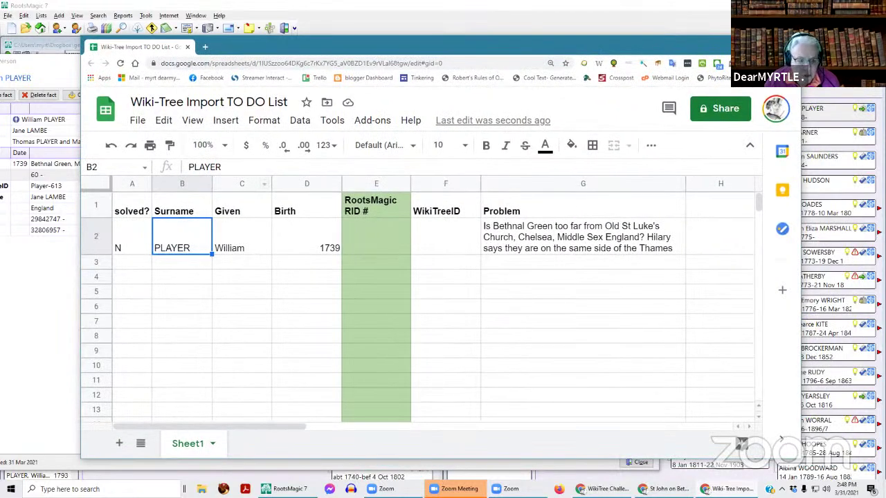
left_click(788, 45)
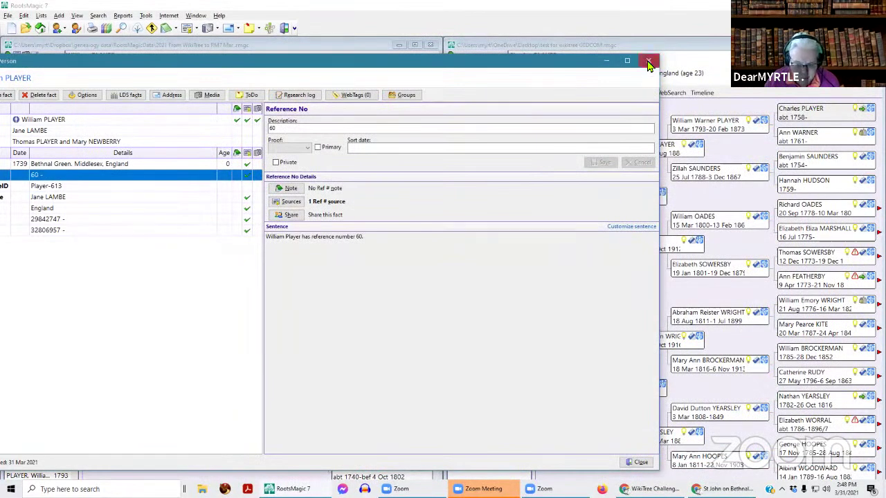
left_click(649, 65)
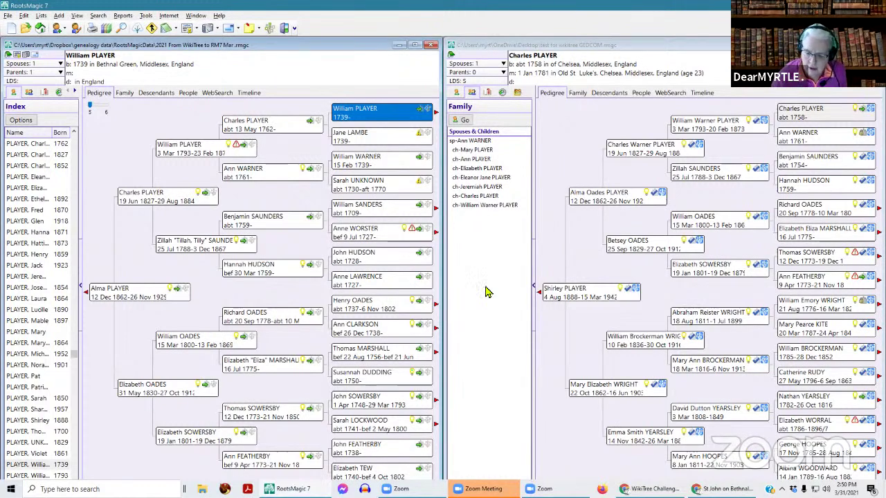
- Navigate the pedigree from Charles PLAYER (1762) to Thomas PLAYER and open his record
left_click(485, 235)
left_click(273, 130)
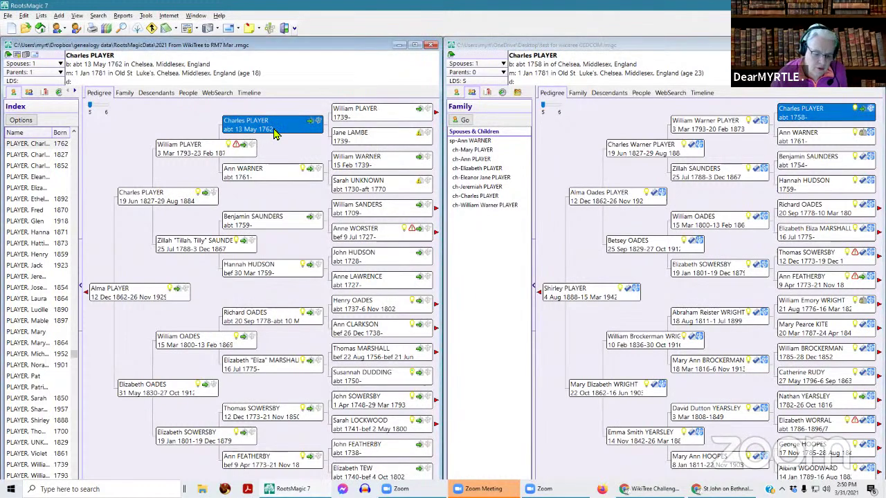
left_click(218, 149)
left_click(436, 118)
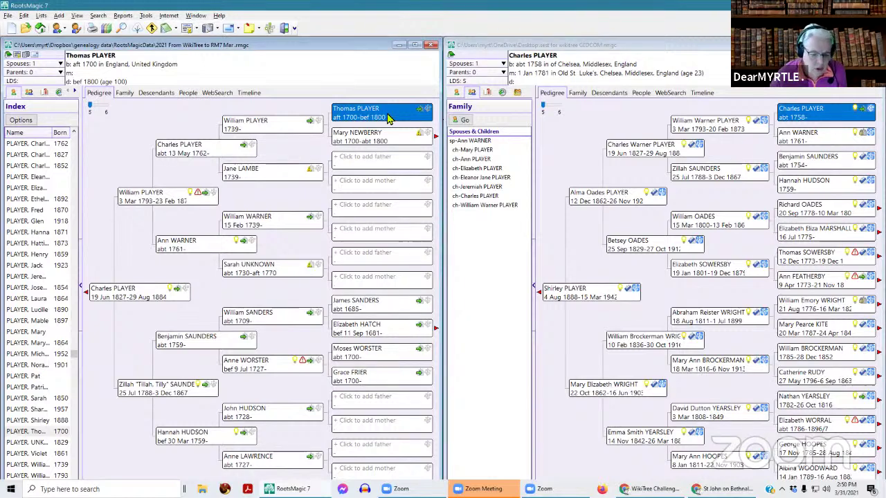
double_click(389, 119)
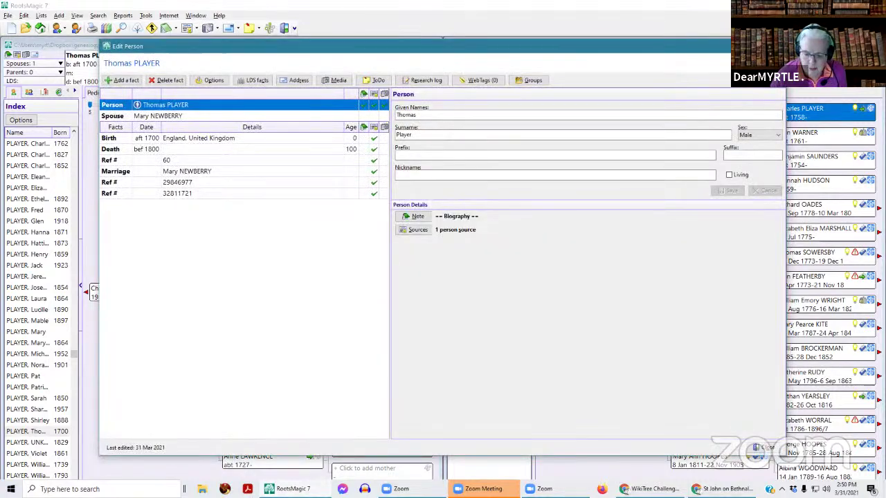
- Review William Player's christening sentence in Thomas's note, then cancel it and close the record
left_click(416, 217)
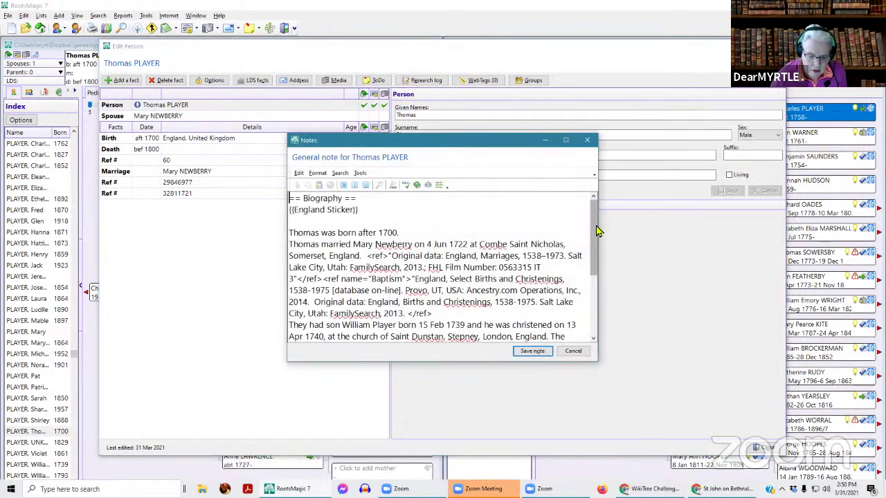
left_click_drag(597, 229, 592, 282)
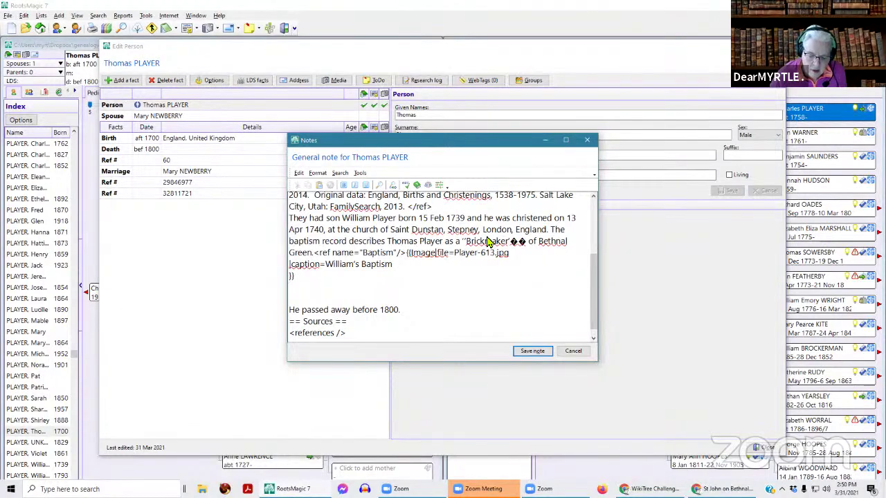
left_click_drag(547, 233, 342, 218)
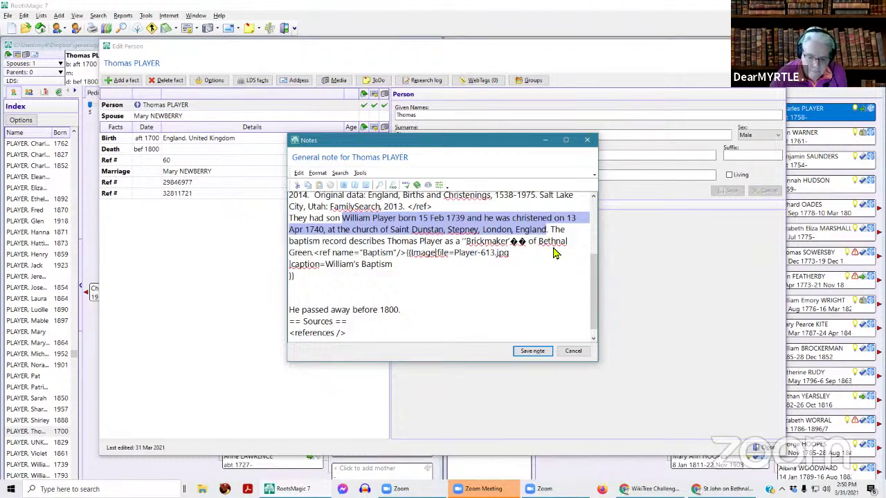
left_click(574, 353)
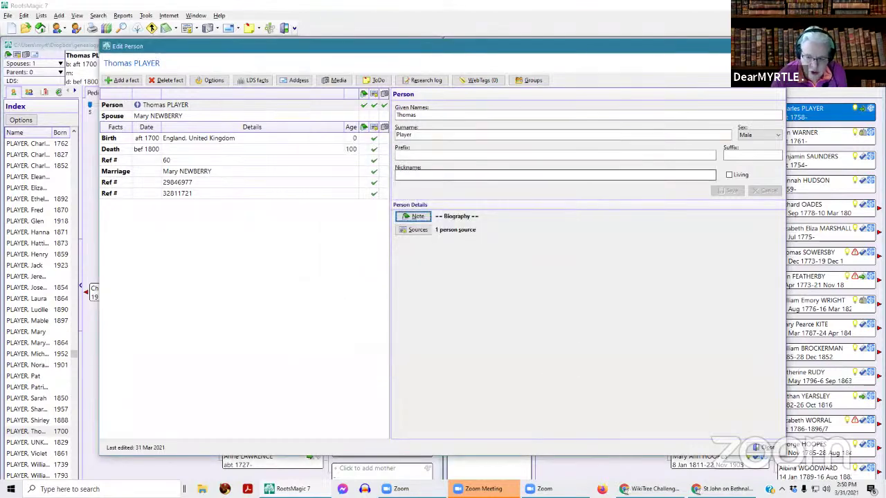
left_click(766, 448)
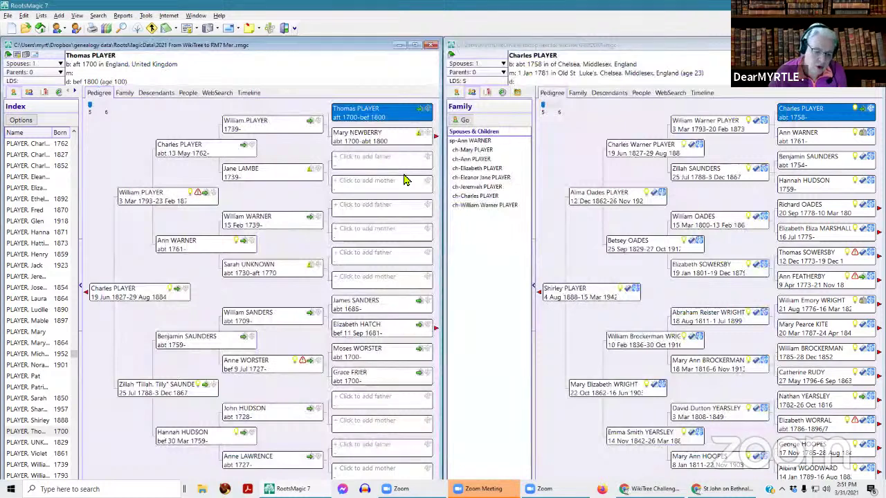
- Move from Thomas PLAYER to his son and select William PLAYER (1739) in the pedigree
key("Left")
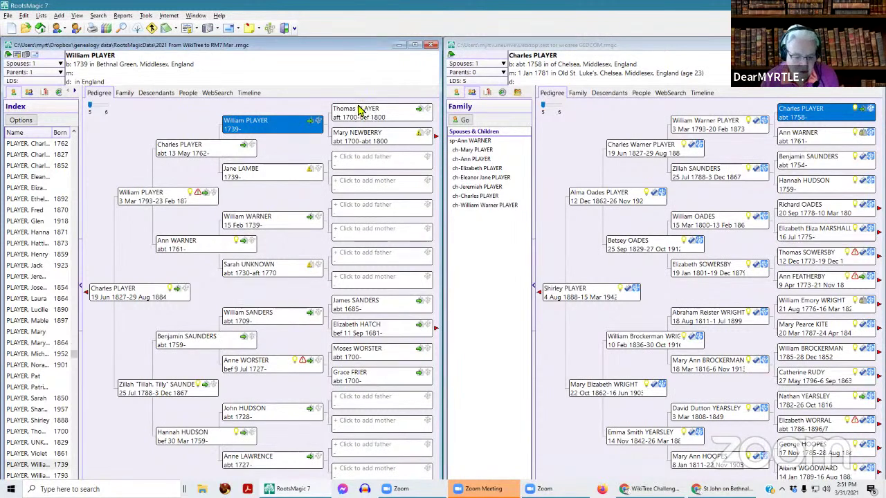
left_click(386, 115)
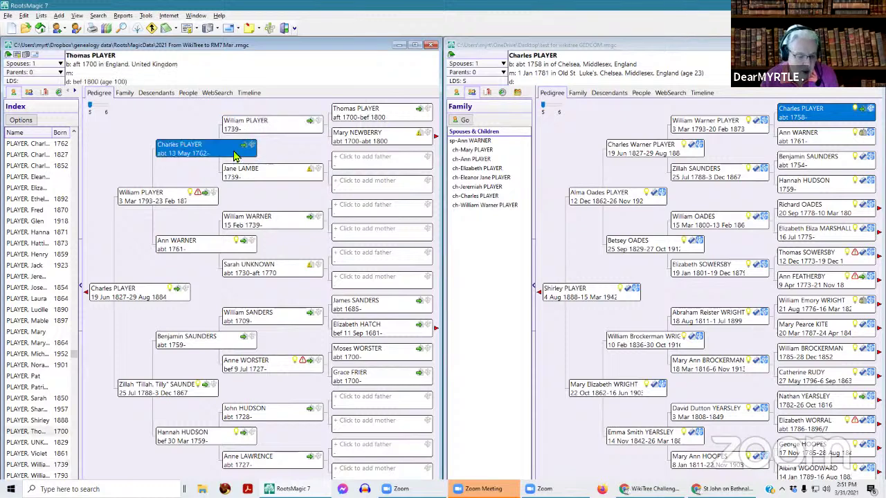
left_click(157, 200)
left_click(205, 150)
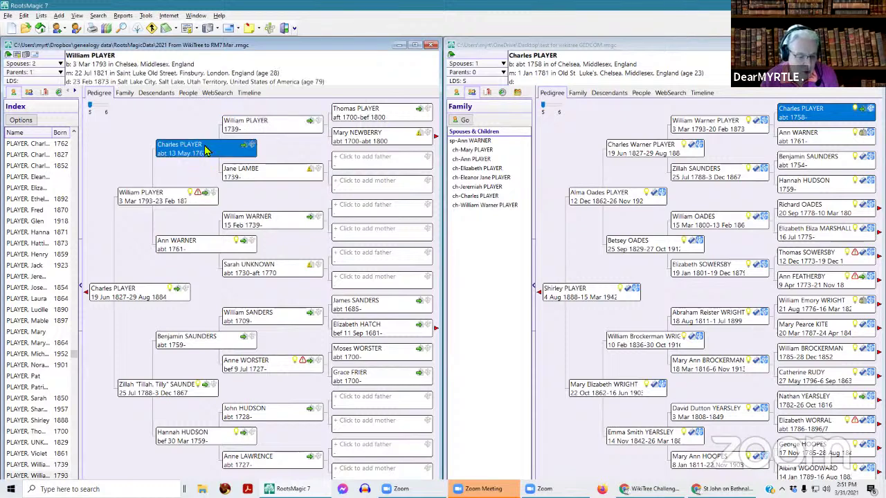
left_click(177, 197)
left_click(201, 155)
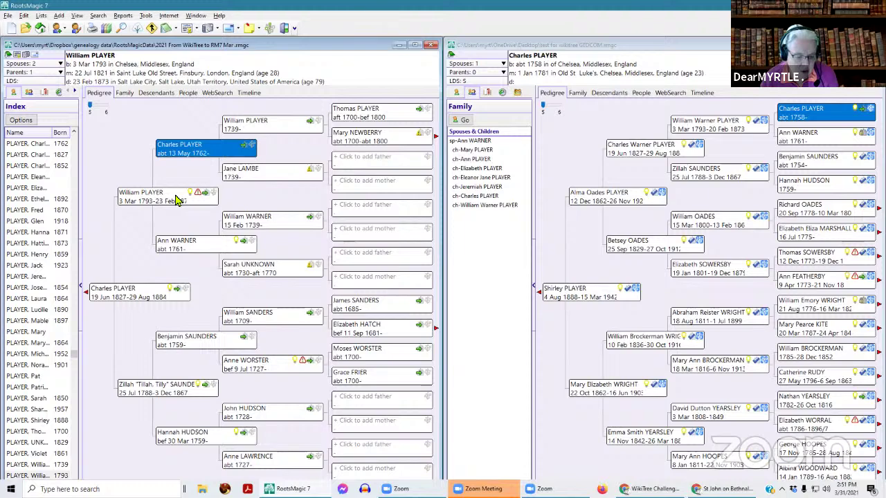
left_click(280, 126)
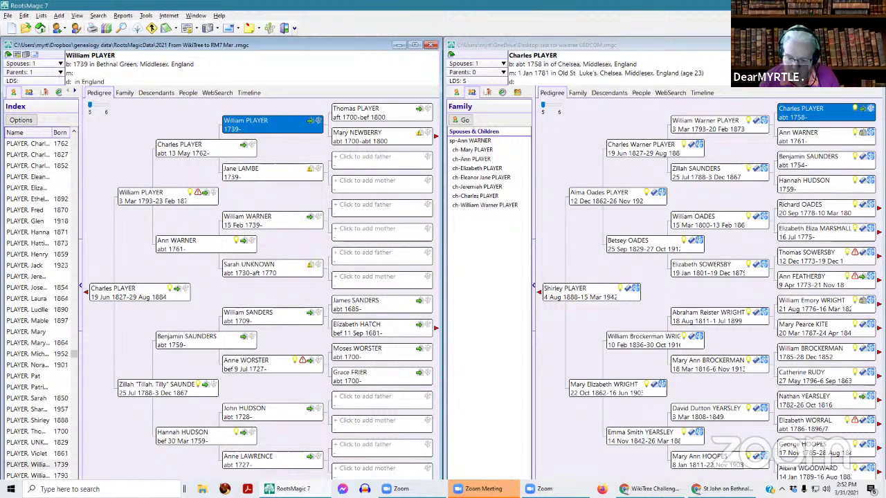
- Close the FamilySearch tools for William Warner PLAYER and open Thomas PLAYER's Edit Person record
left_click(800, 118)
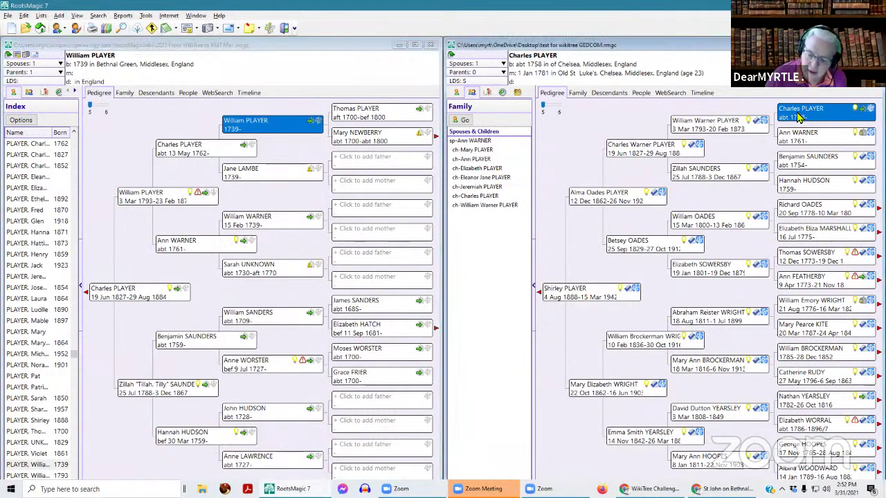
left_click(757, 123)
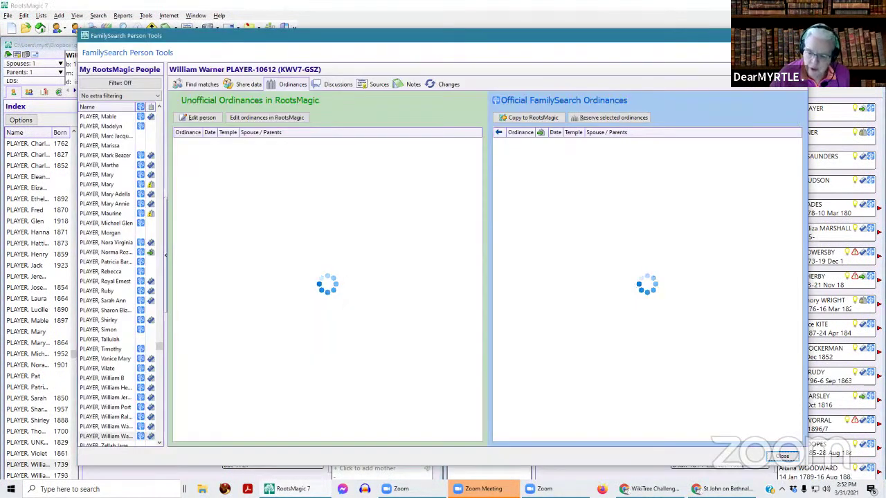
left_click(782, 456)
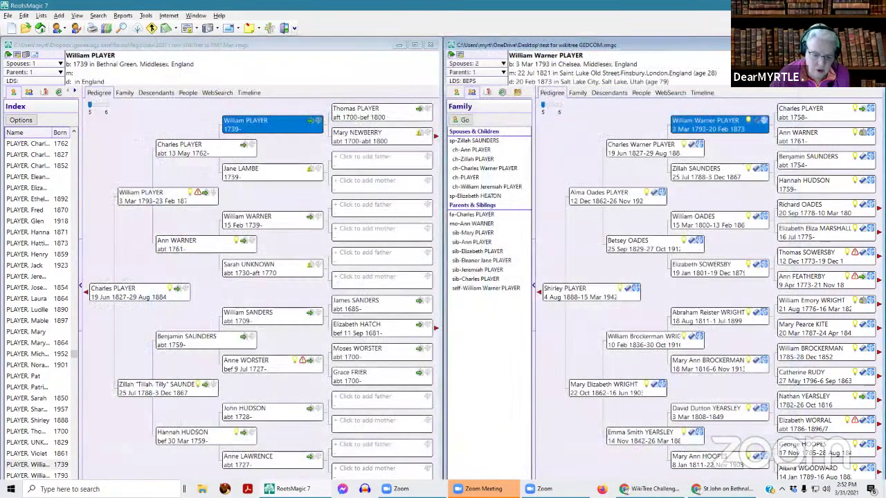
left_click(410, 113)
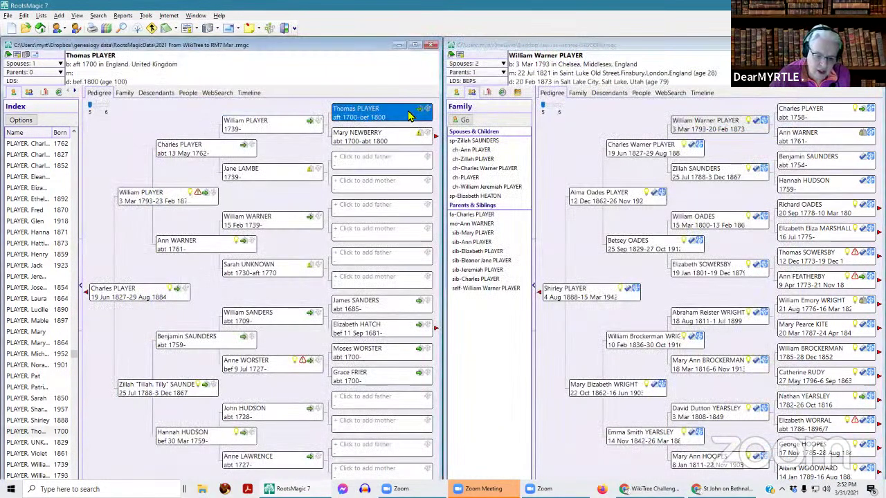
left_click(291, 128)
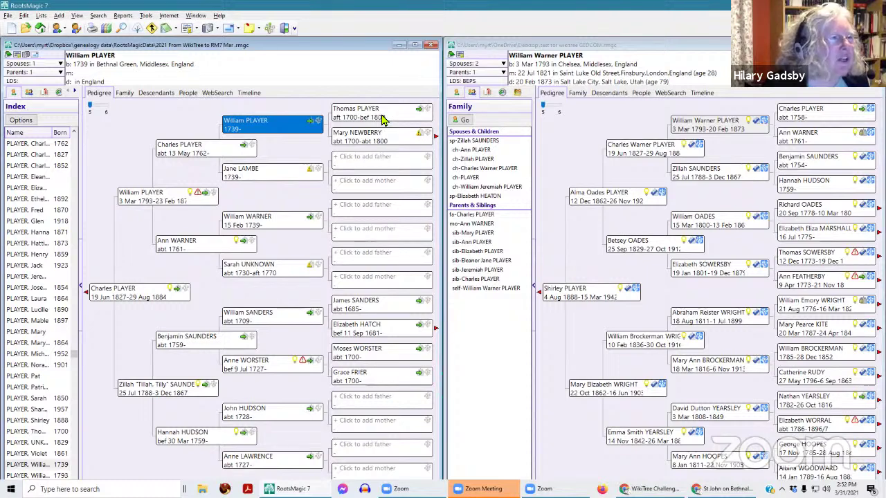
left_click(384, 120)
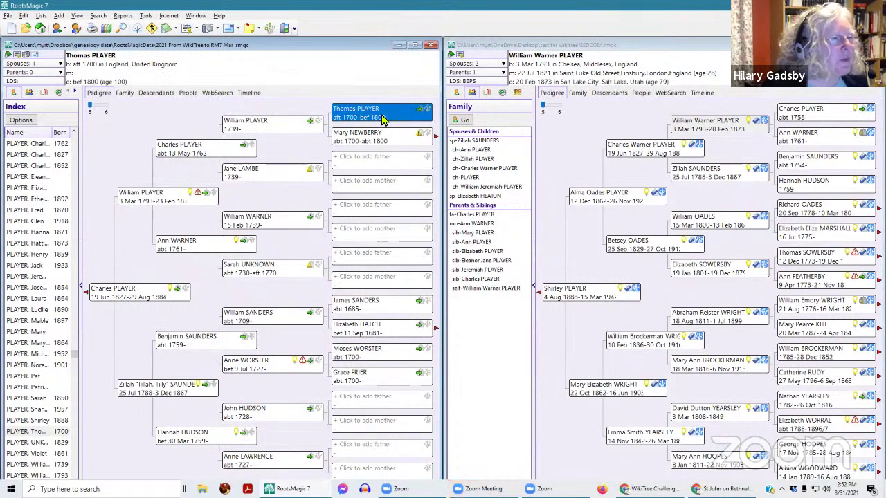
double_click(384, 120)
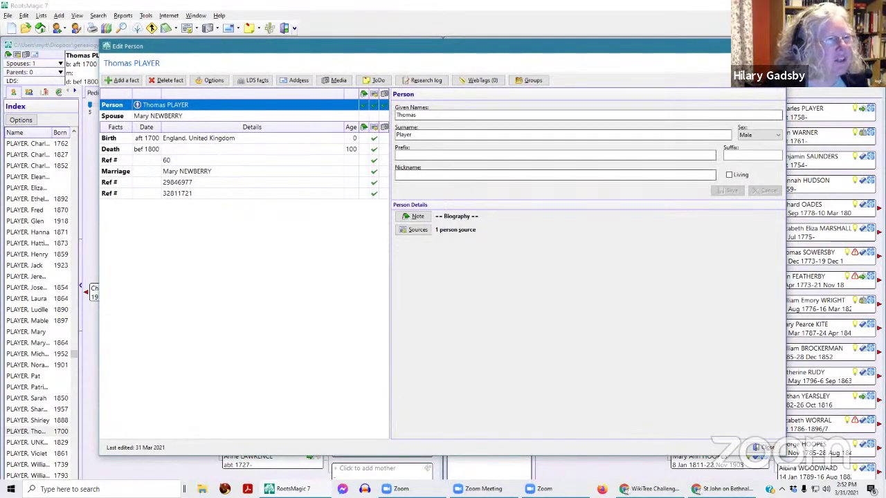
left_click(417, 217)
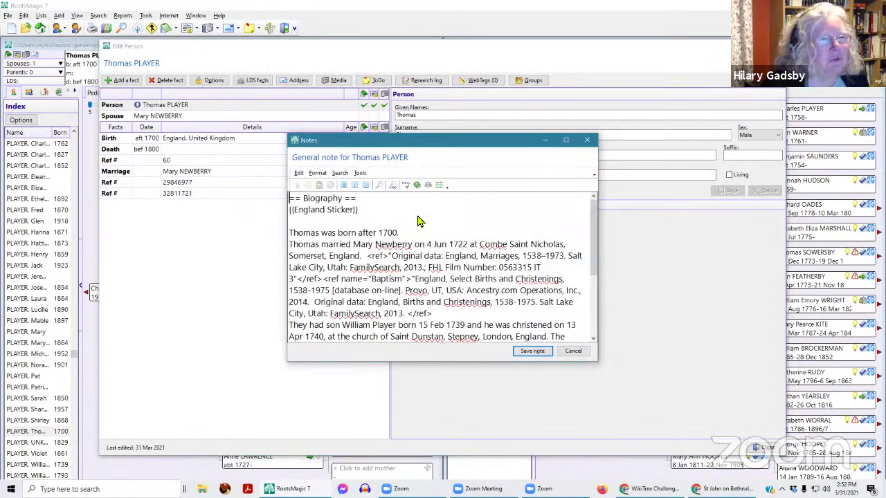
left_click_drag(467, 147, 560, 50)
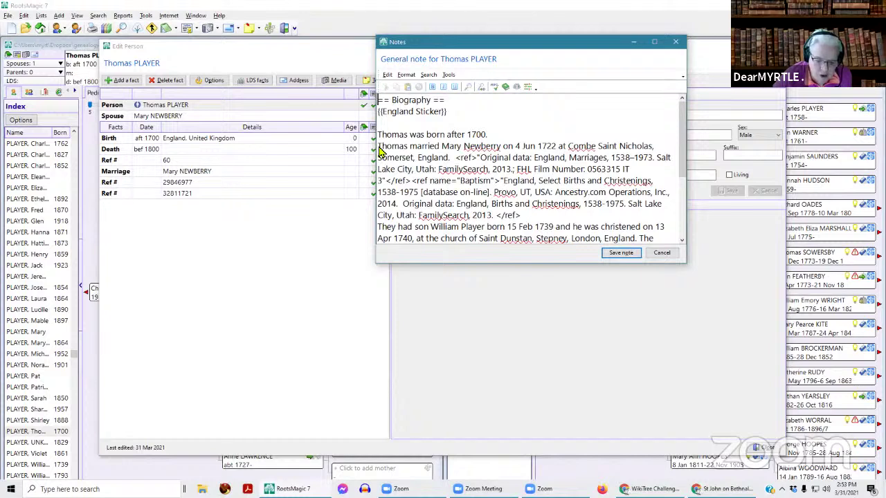
left_click_drag(380, 151, 455, 161)
scroll(588, 216, "down", 2)
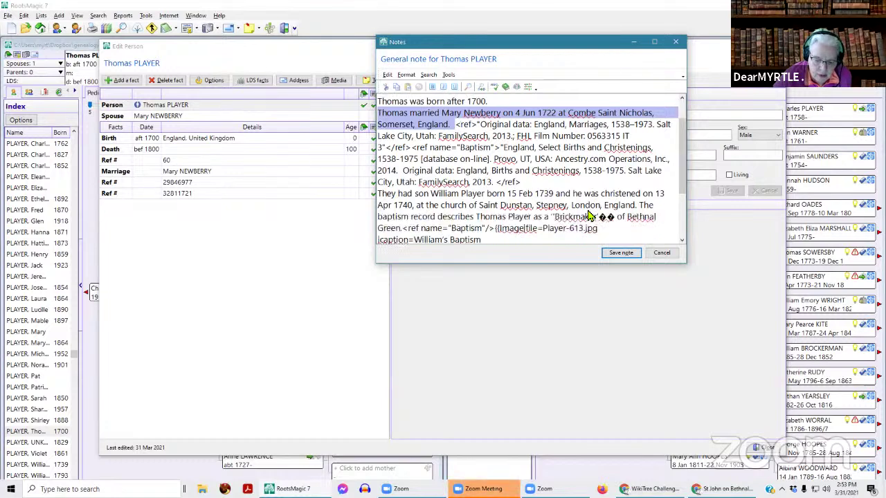
scroll(588, 216, "up", 2)
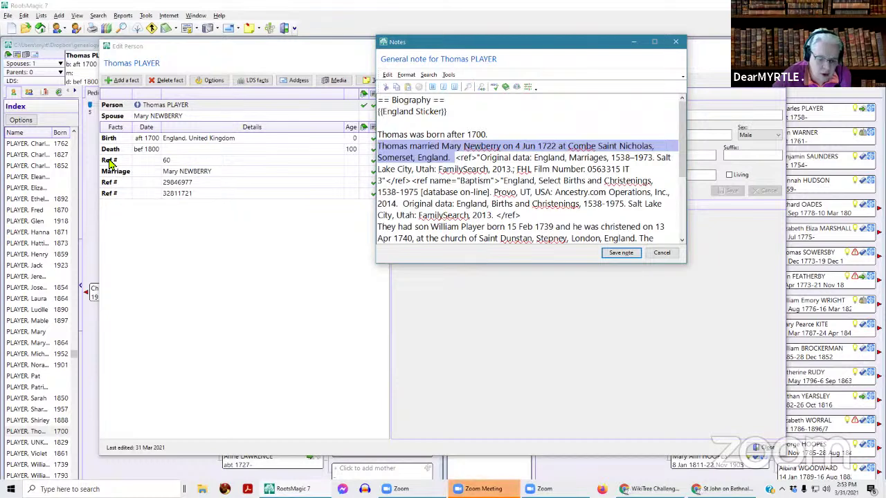
left_click_drag(500, 49, 309, 254)
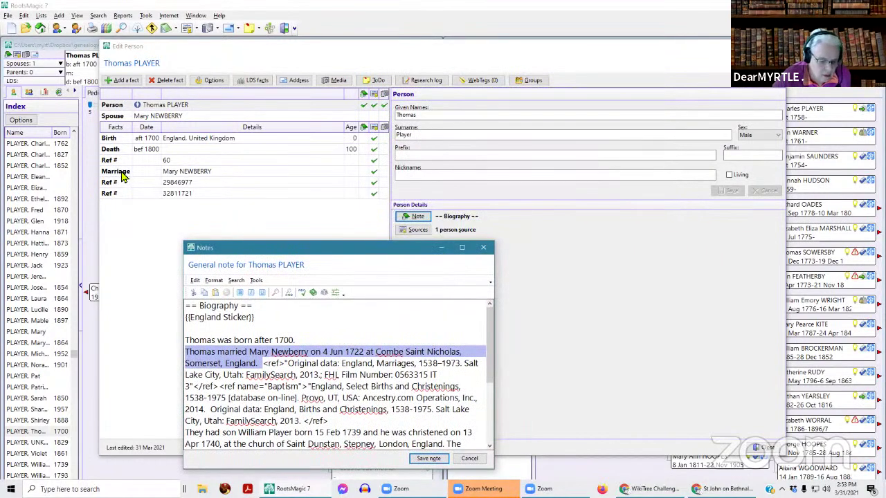
left_click(483, 247)
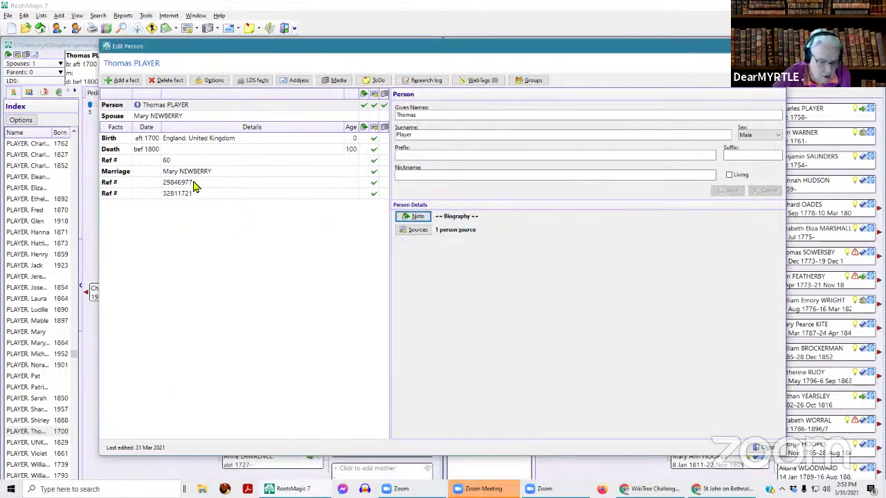
left_click(194, 176)
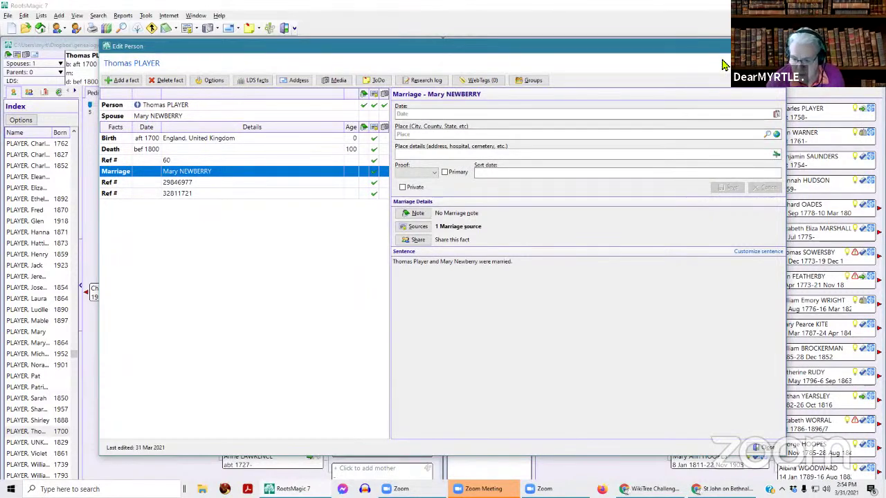
key("Escape")
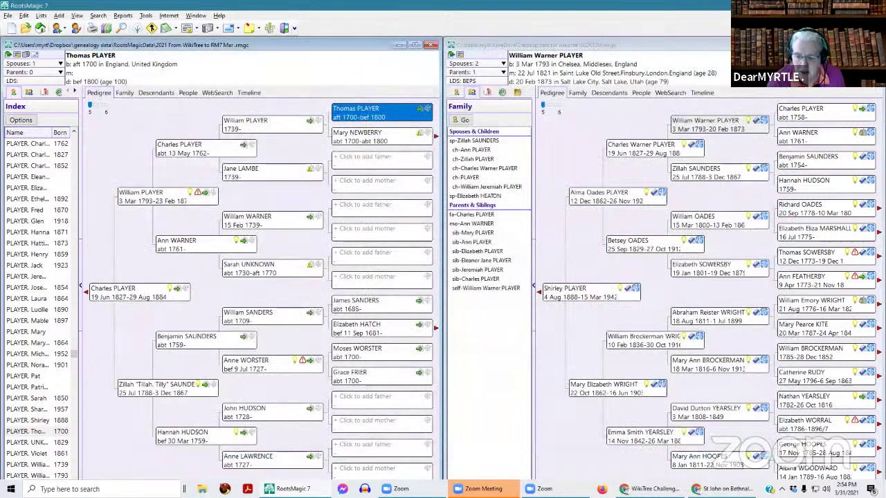